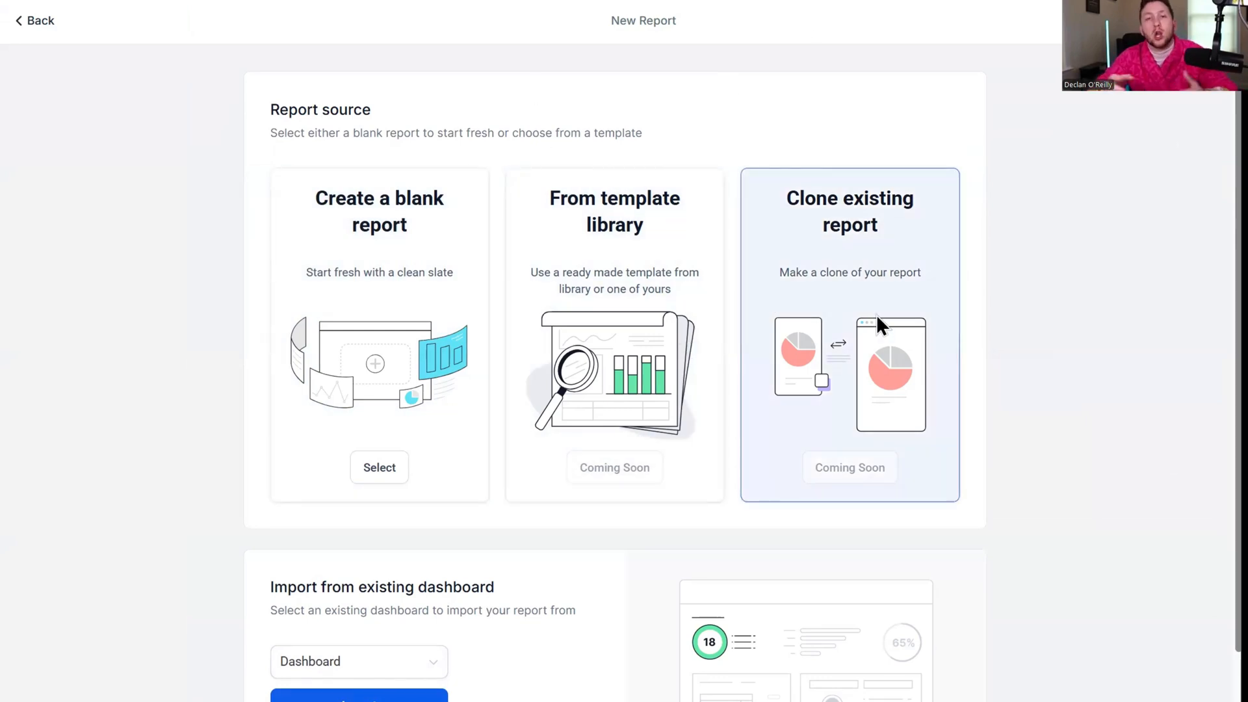
Create a report from a blank source and look over its cover page and untitled widget page
{"action": "scroll", "coordinate": [876, 314], "scroll_direction": "down", "scroll_amount": 1}
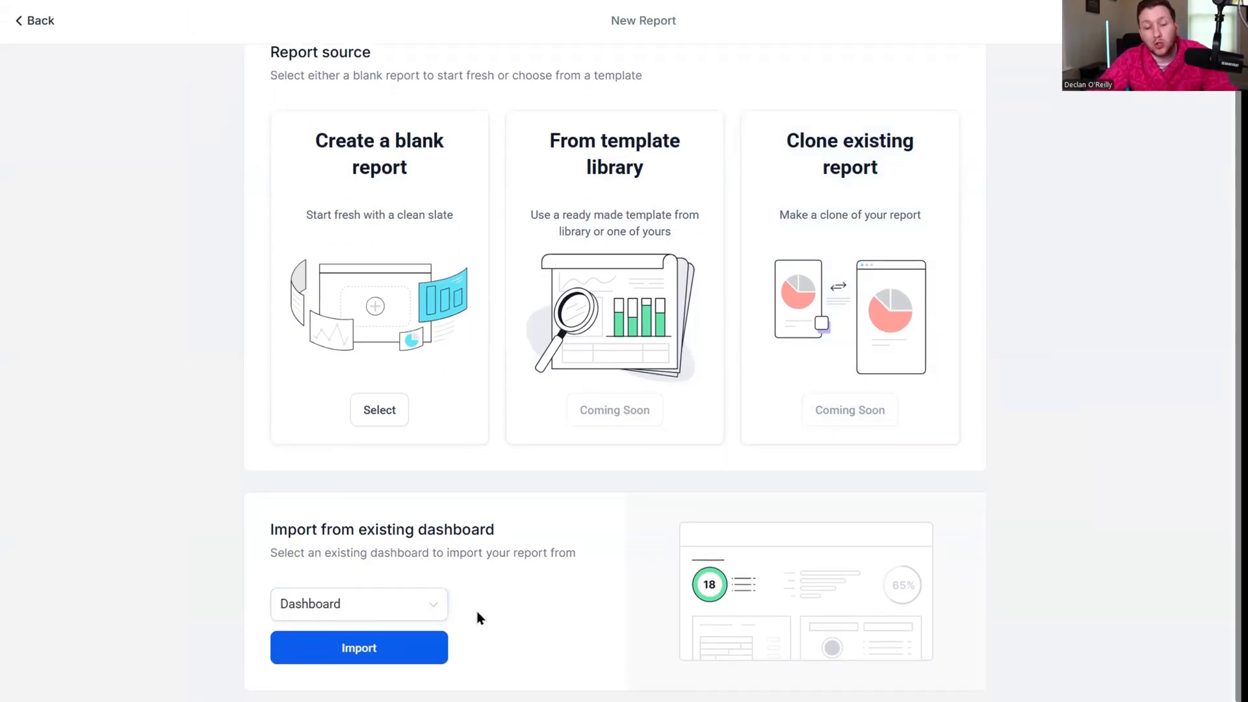
{"action": "left_click", "coordinate": [422, 614]}
{"action": "left_click", "coordinate": [517, 595]}
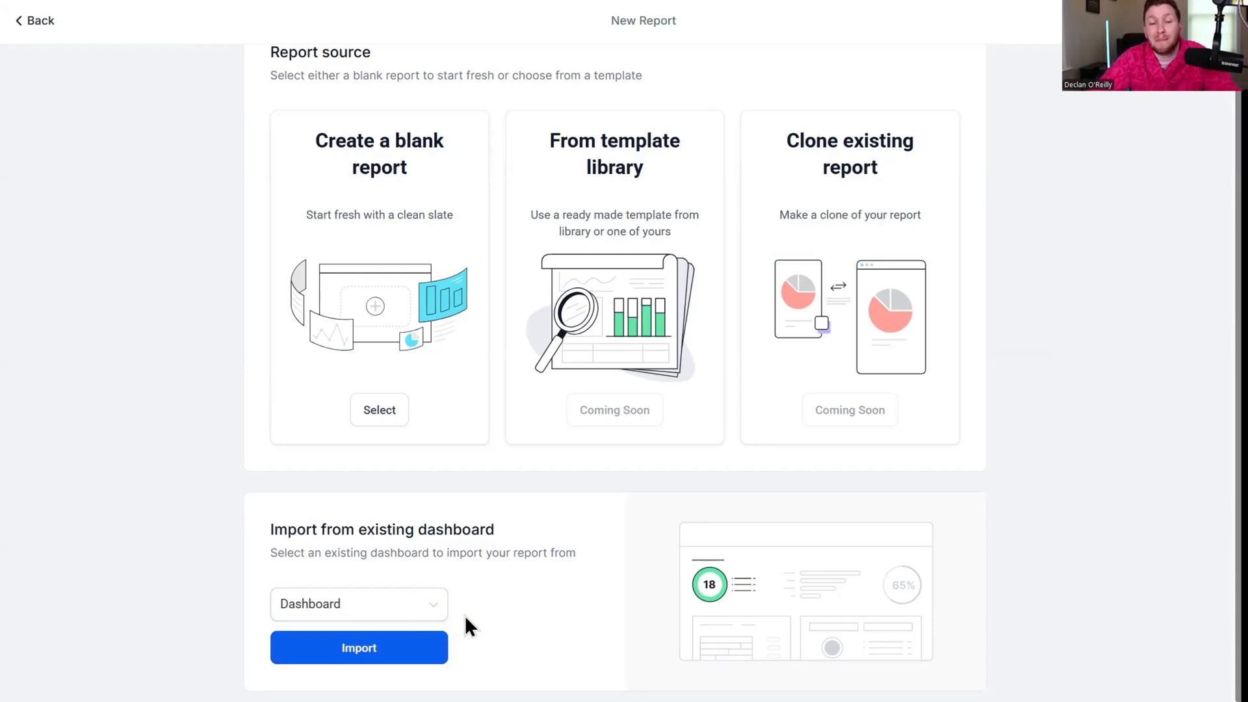
{"action": "left_click", "coordinate": [377, 411]}
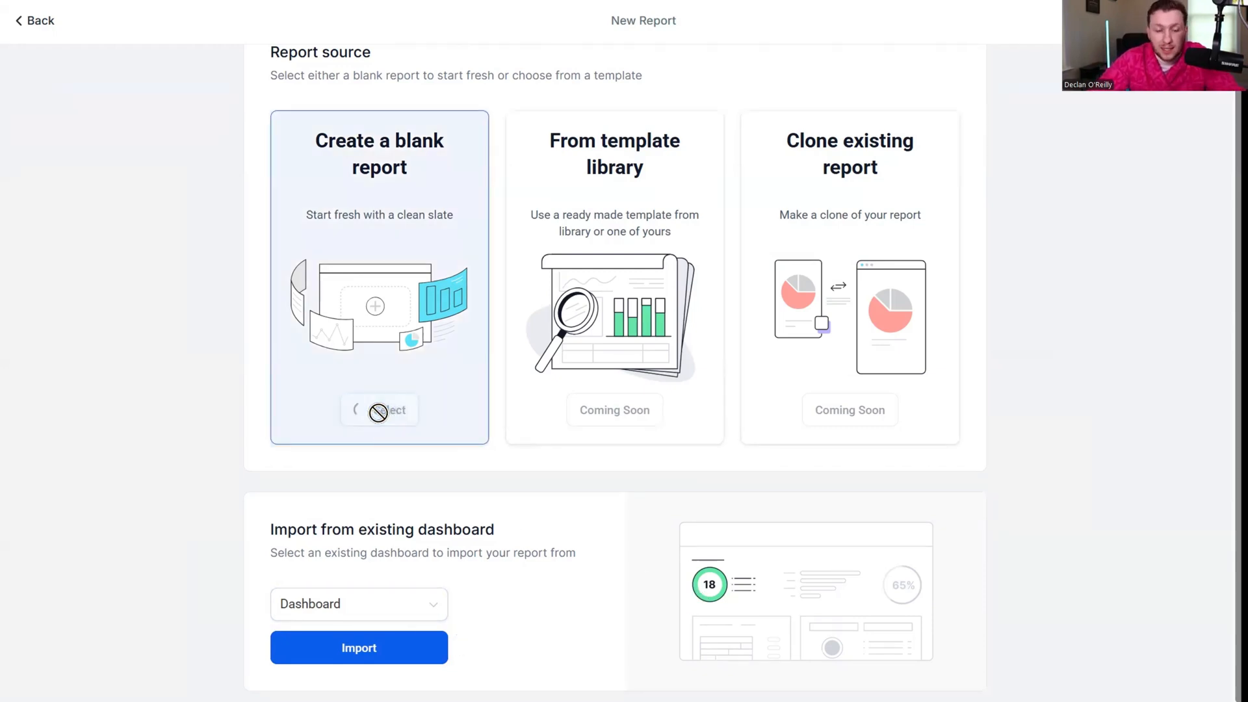
{"action": "scroll", "coordinate": [646, 437], "scroll_direction": "down", "scroll_amount": 10}
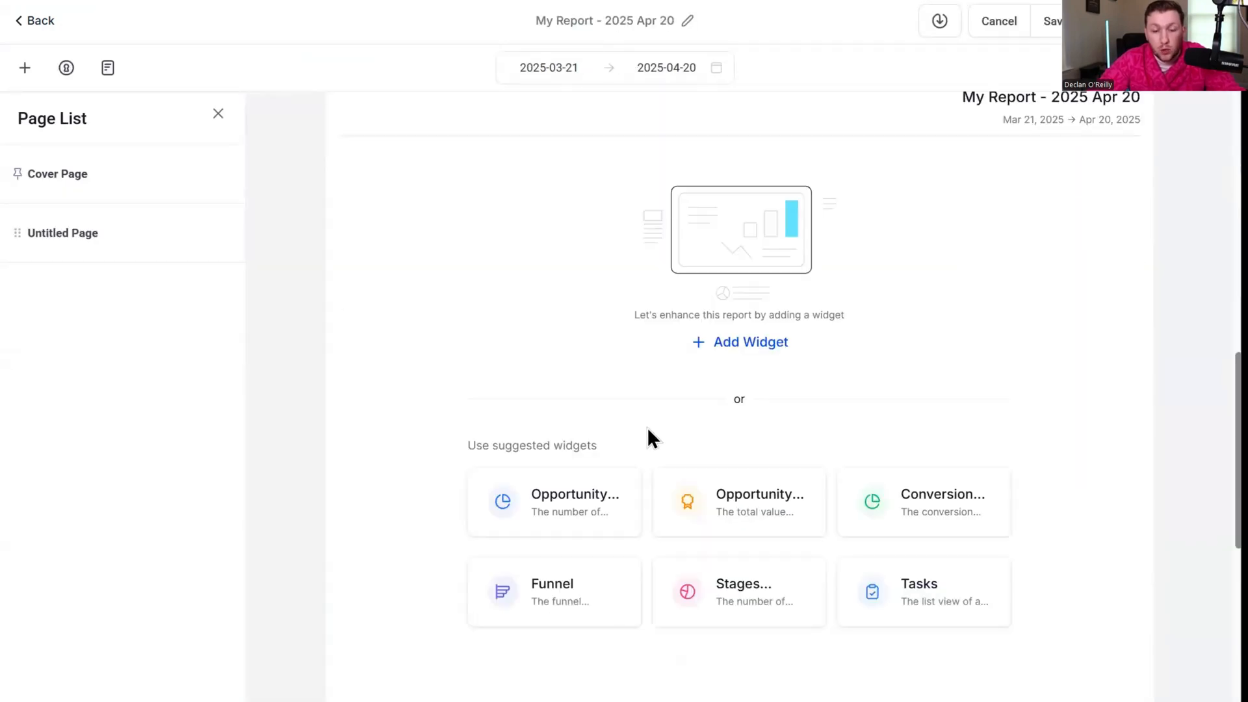
{"action": "scroll", "coordinate": [654, 433], "scroll_direction": "up", "scroll_amount": 10}
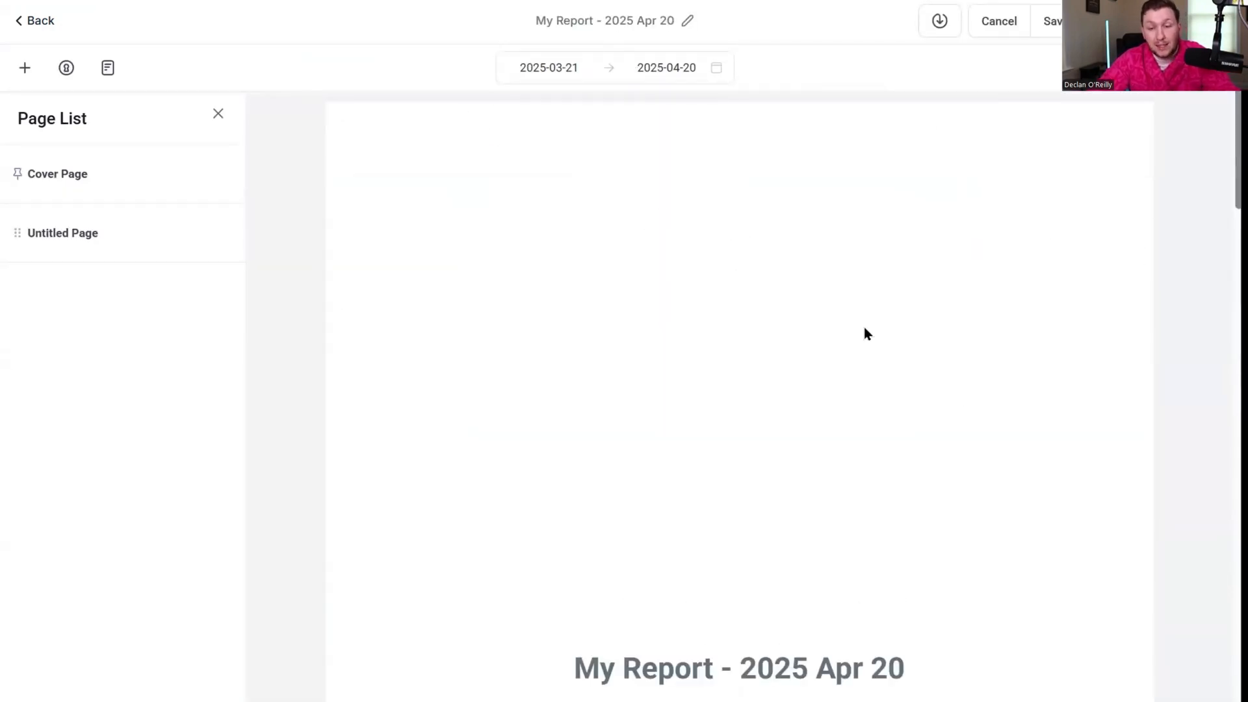
{"action": "scroll", "coordinate": [546, 278], "scroll_direction": "down", "scroll_amount": 10}
{"action": "scroll", "coordinate": [663, 367], "scroll_direction": "up", "scroll_amount": 10}
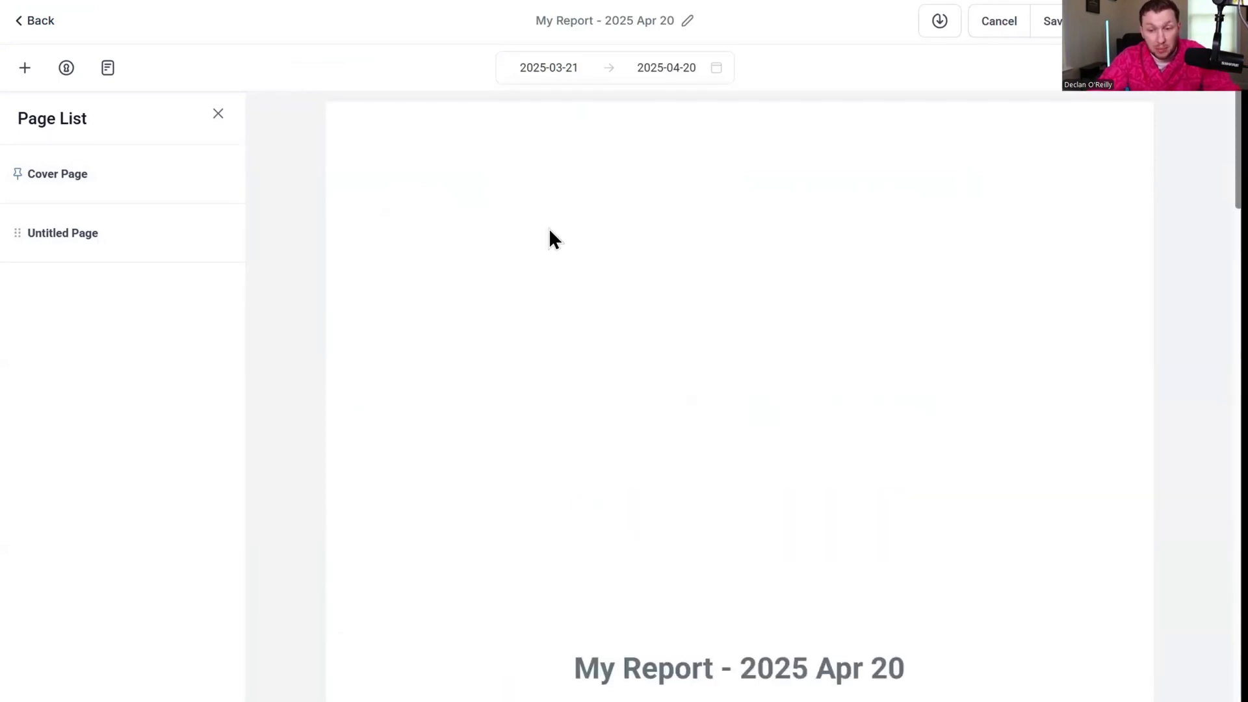
Leave the blank report and create another report by importing the existing Dashboard
{"action": "left_click", "coordinate": [43, 38]}
{"action": "left_click", "coordinate": [1165, 115]}
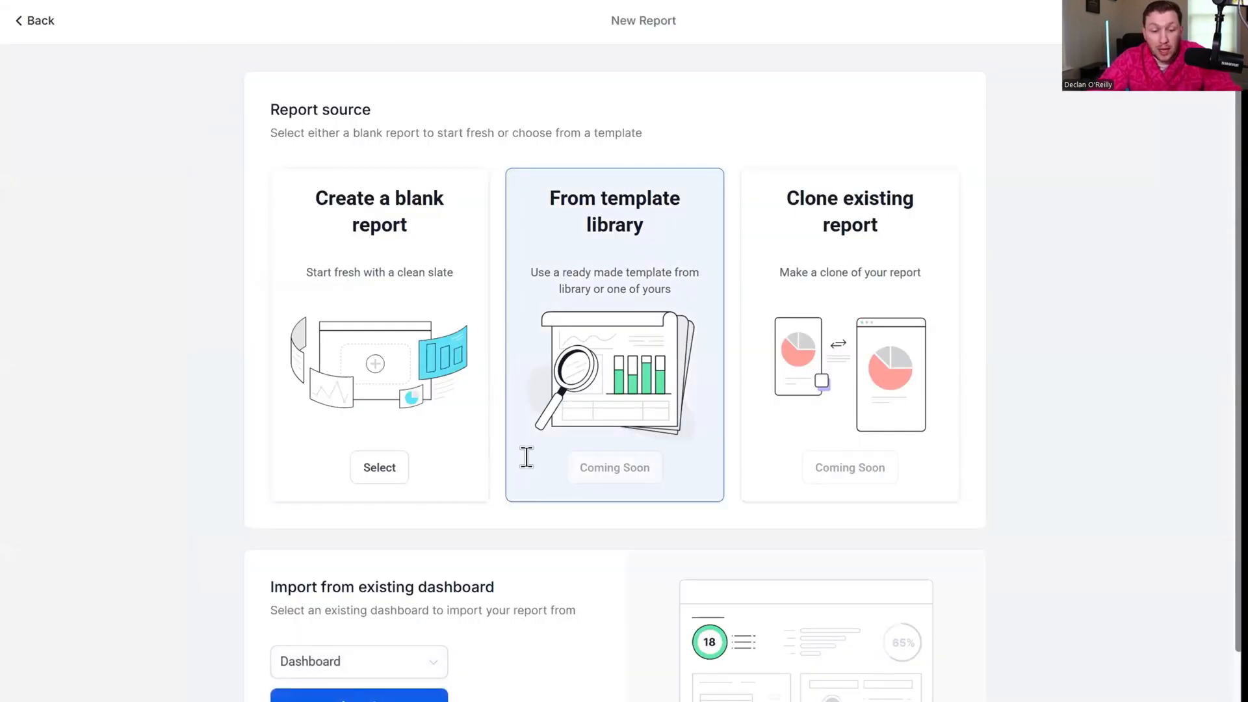
{"action": "scroll", "coordinate": [368, 611], "scroll_direction": "down", "scroll_amount": 1}
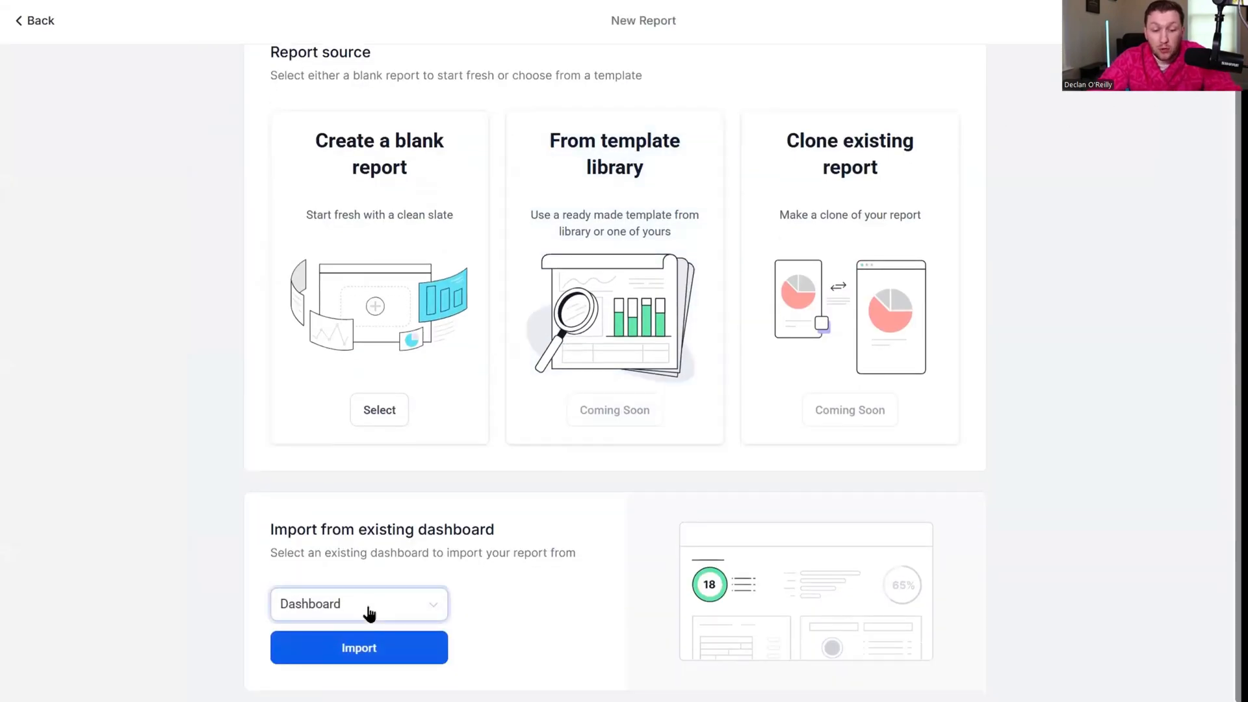
{"action": "left_click", "coordinate": [338, 650]}
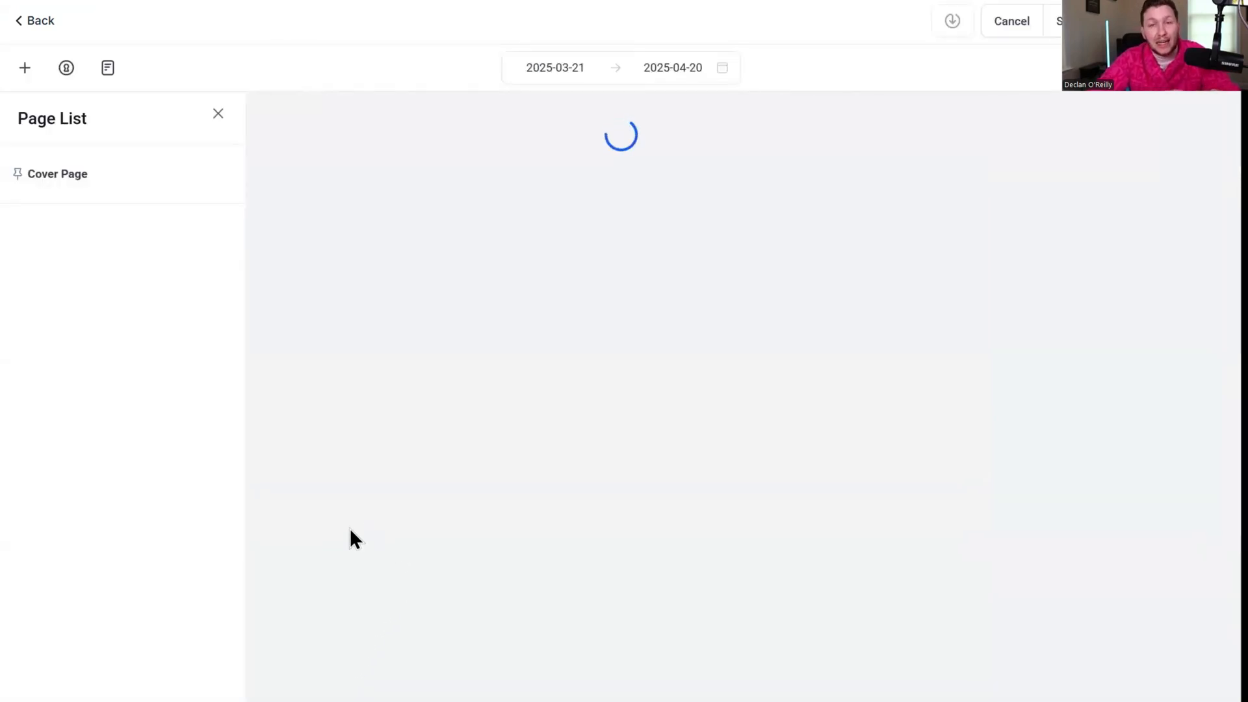
{"action": "scroll", "coordinate": [440, 371], "scroll_direction": "down", "scroll_amount": 20}
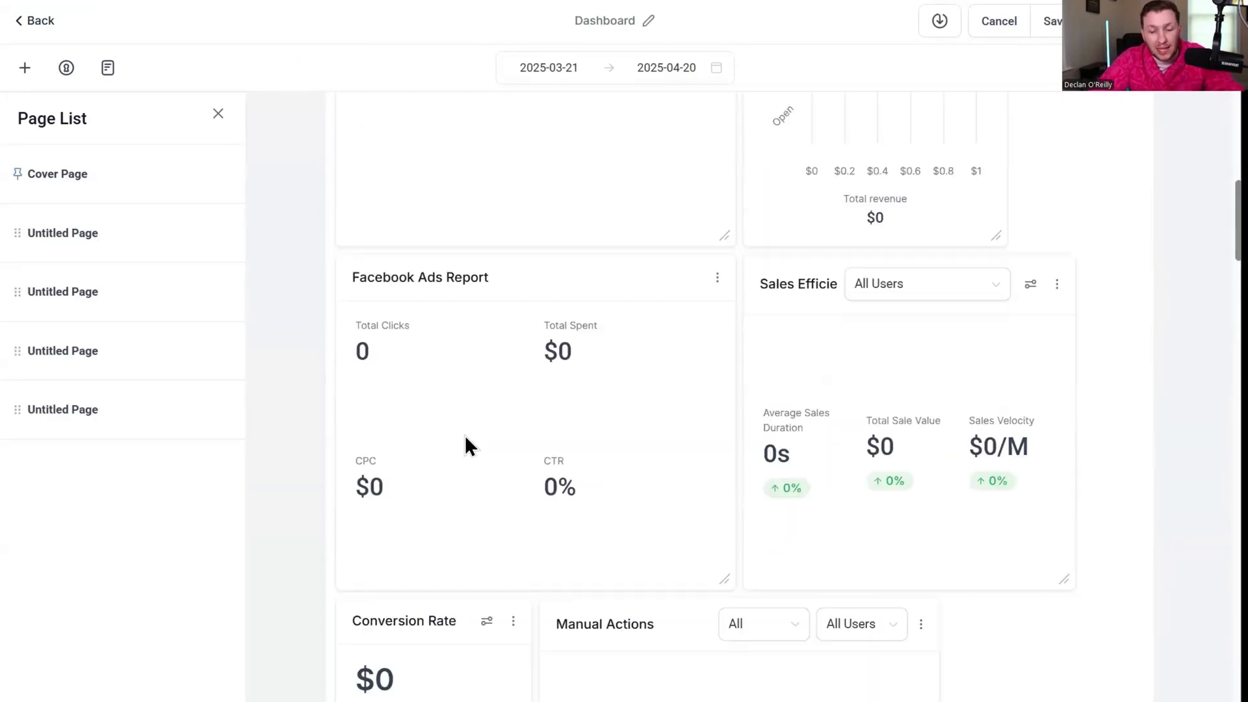
{"action": "scroll", "coordinate": [672, 439], "scroll_direction": "up", "scroll_amount": 8}
Leave the report editor, go to the account's main Dashboard and examine its opportunity, funnel, analytics and ads widgets
{"action": "left_click", "coordinate": [36, 21]}
{"action": "left_click", "coordinate": [64, 194]}
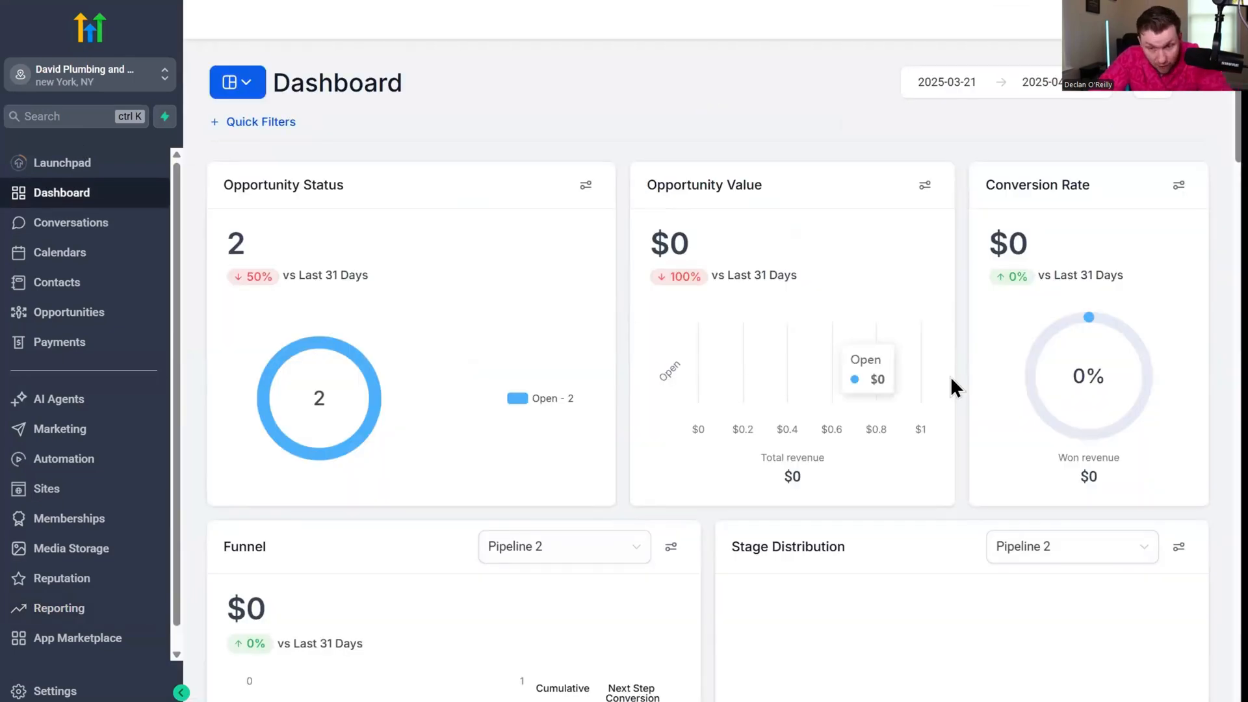
{"action": "scroll", "coordinate": [766, 404], "scroll_direction": "down", "scroll_amount": 10}
{"action": "scroll", "coordinate": [748, 364], "scroll_direction": "up", "scroll_amount": 4}
{"action": "scroll", "coordinate": [736, 334], "scroll_direction": "up", "scroll_amount": 2}
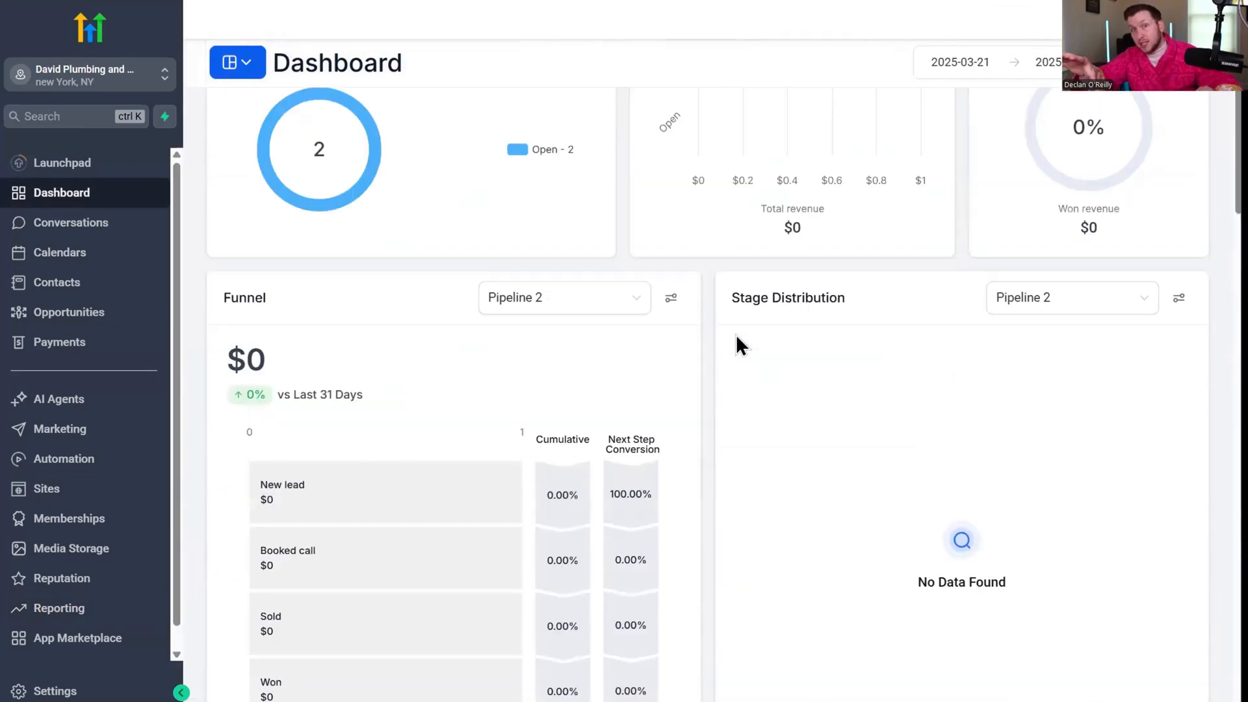
{"action": "scroll", "coordinate": [735, 334], "scroll_direction": "up", "scroll_amount": 3}
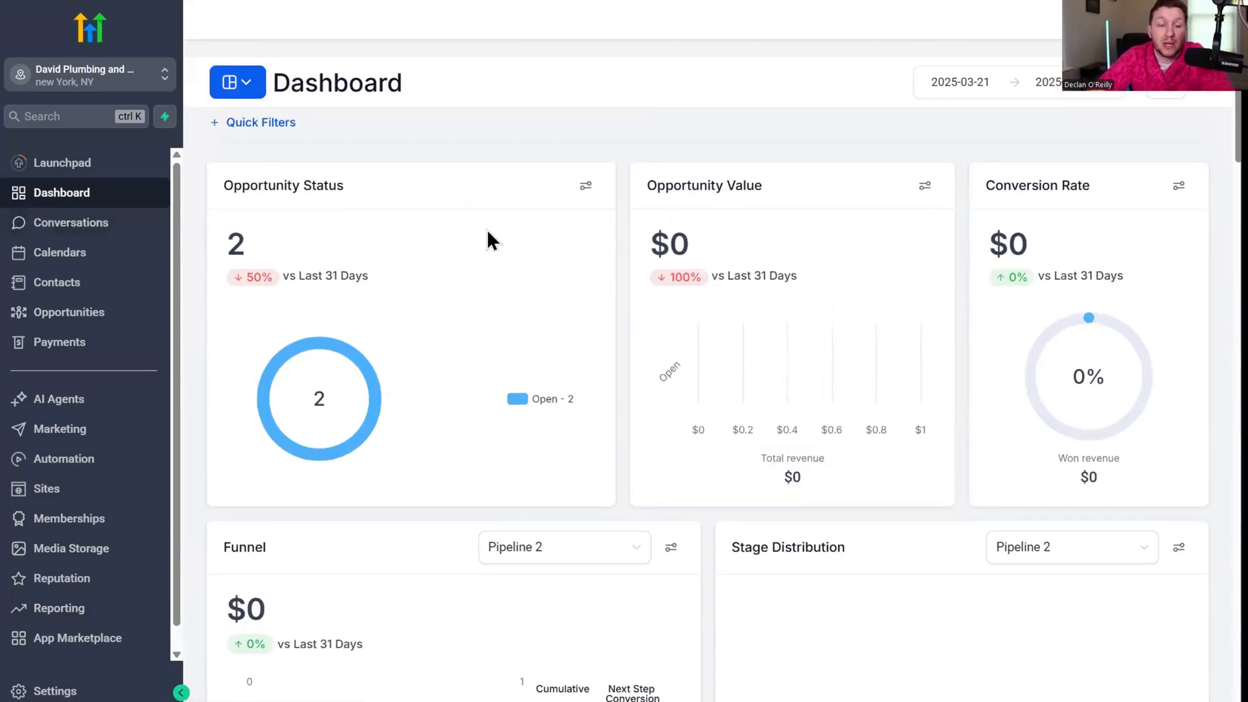
{"action": "scroll", "coordinate": [722, 301], "scroll_direction": "down", "scroll_amount": 10}
{"action": "scroll", "coordinate": [722, 305], "scroll_direction": "up", "scroll_amount": 10}
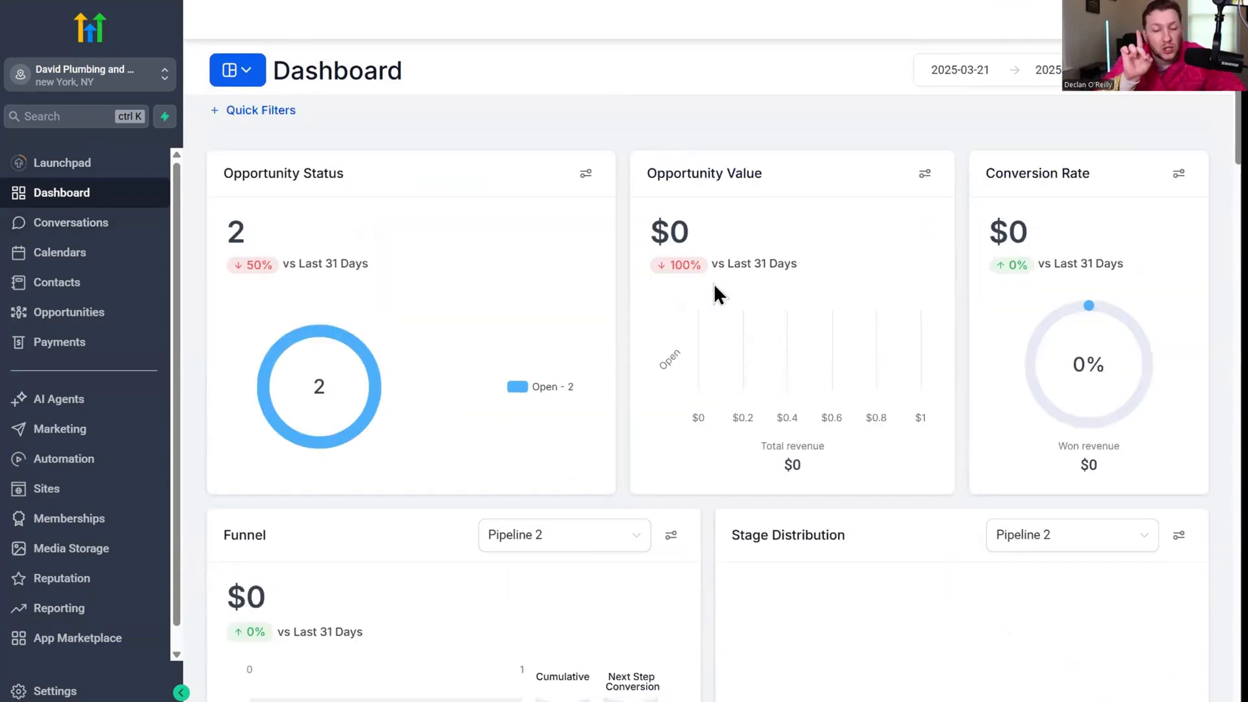
{"action": "scroll", "coordinate": [739, 423], "scroll_direction": "down", "scroll_amount": 15}
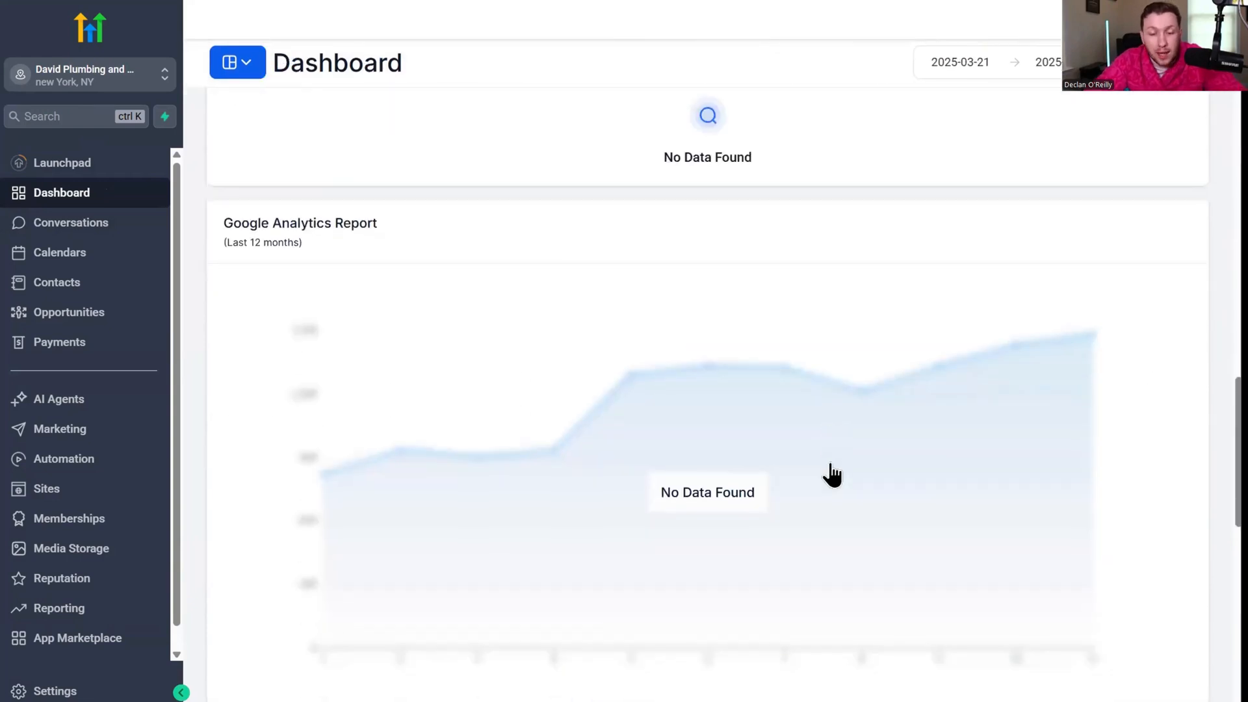
{"action": "scroll", "coordinate": [657, 391], "scroll_direction": "down", "scroll_amount": 2}
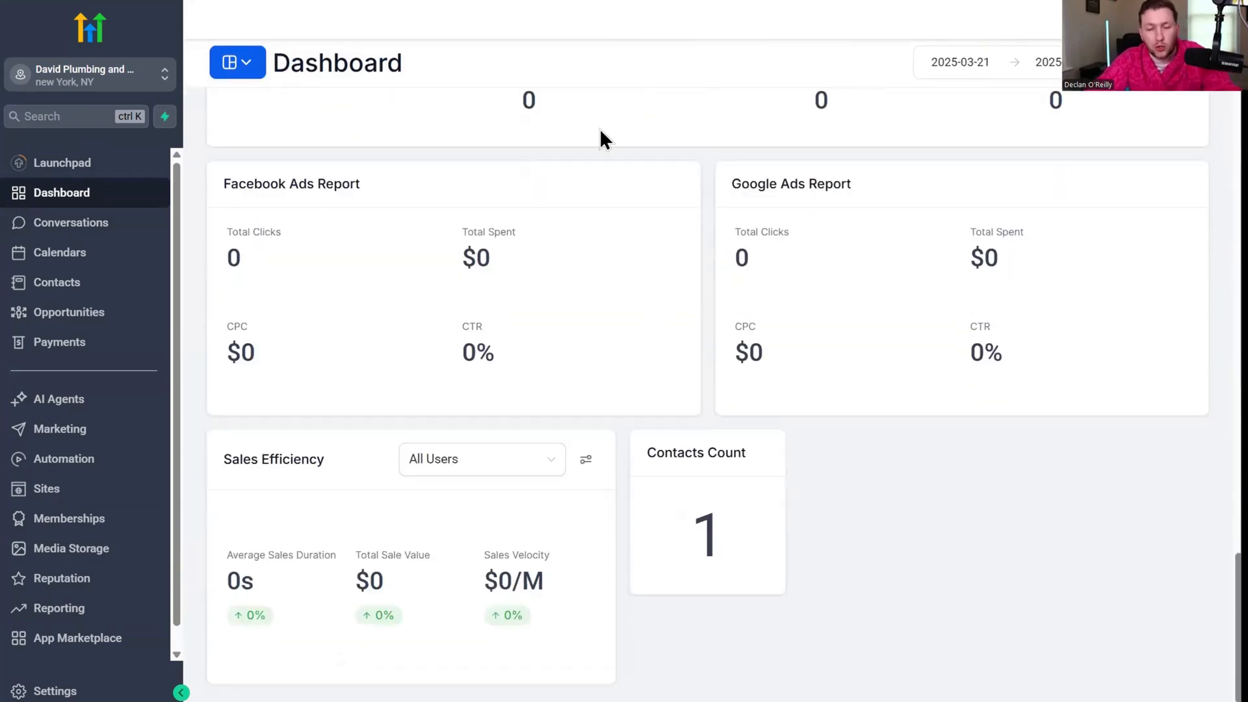
{"action": "scroll", "coordinate": [903, 416], "scroll_direction": "up", "scroll_amount": 6}
{"action": "scroll", "coordinate": [902, 419], "scroll_direction": "down", "scroll_amount": 6}
{"action": "scroll", "coordinate": [916, 498], "scroll_direction": "up", "scroll_amount": 10}
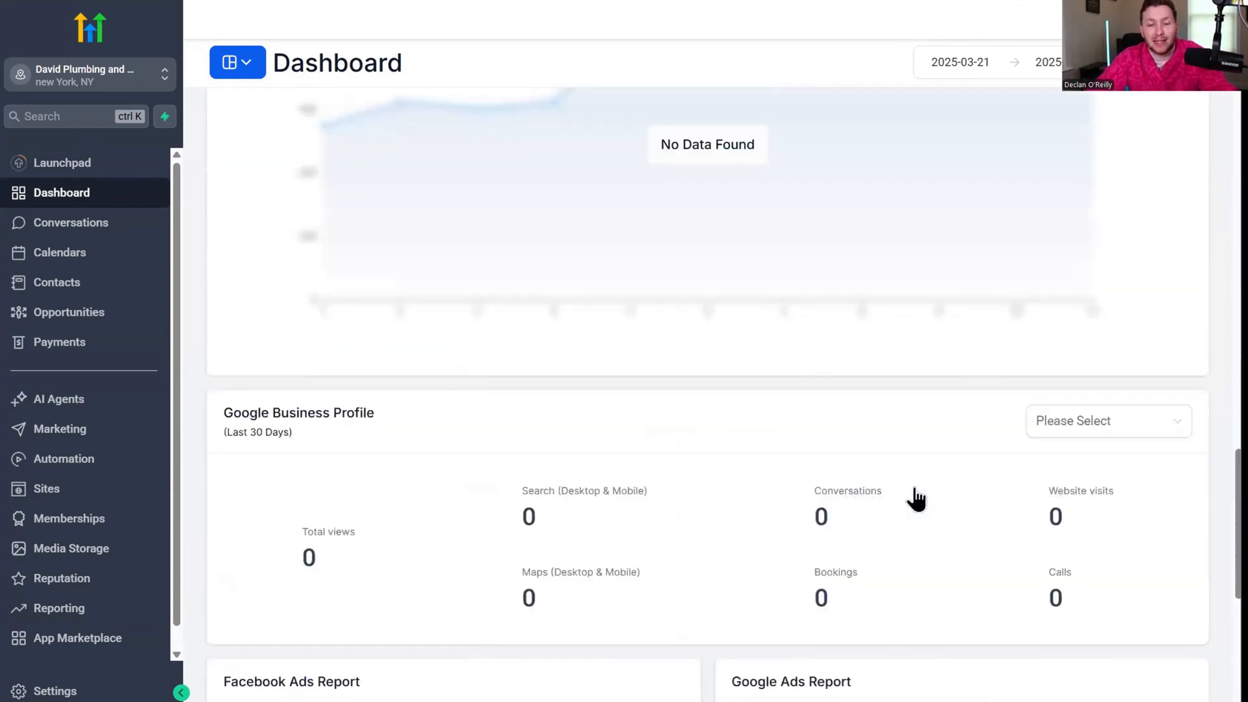
{"action": "scroll", "coordinate": [925, 512], "scroll_direction": "up", "scroll_amount": 10}
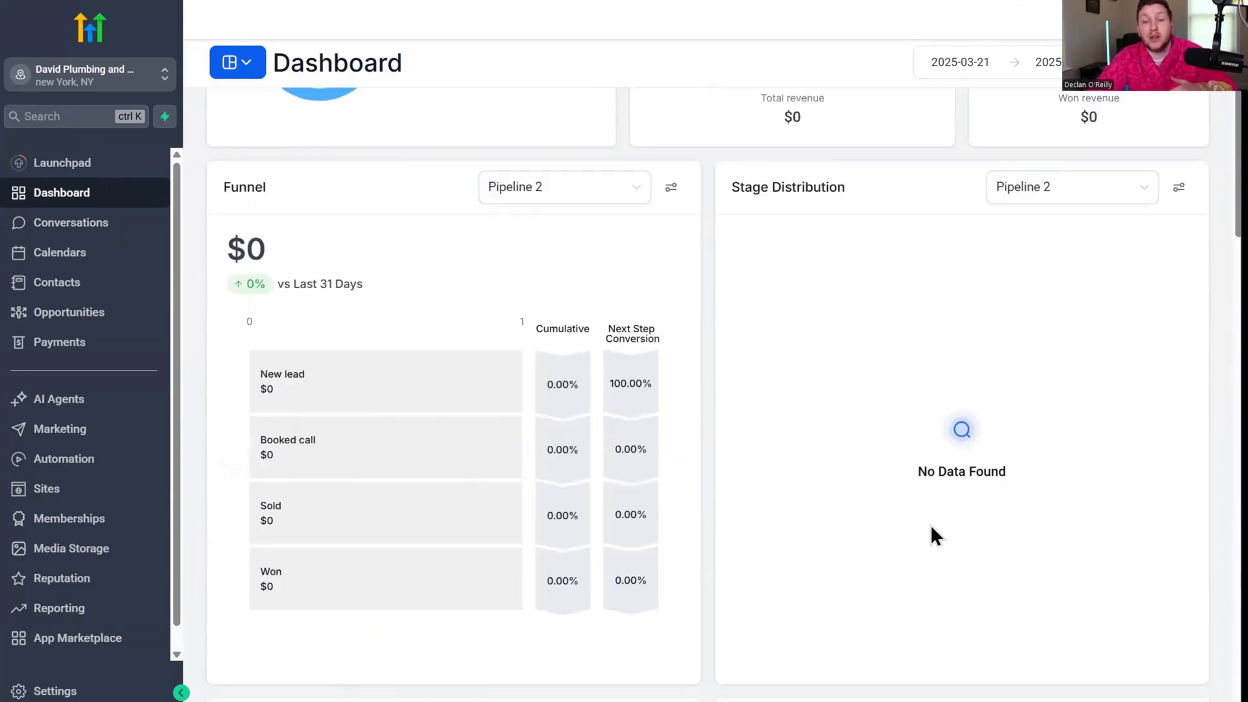
{"action": "scroll", "coordinate": [935, 524], "scroll_direction": "up", "scroll_amount": 5}
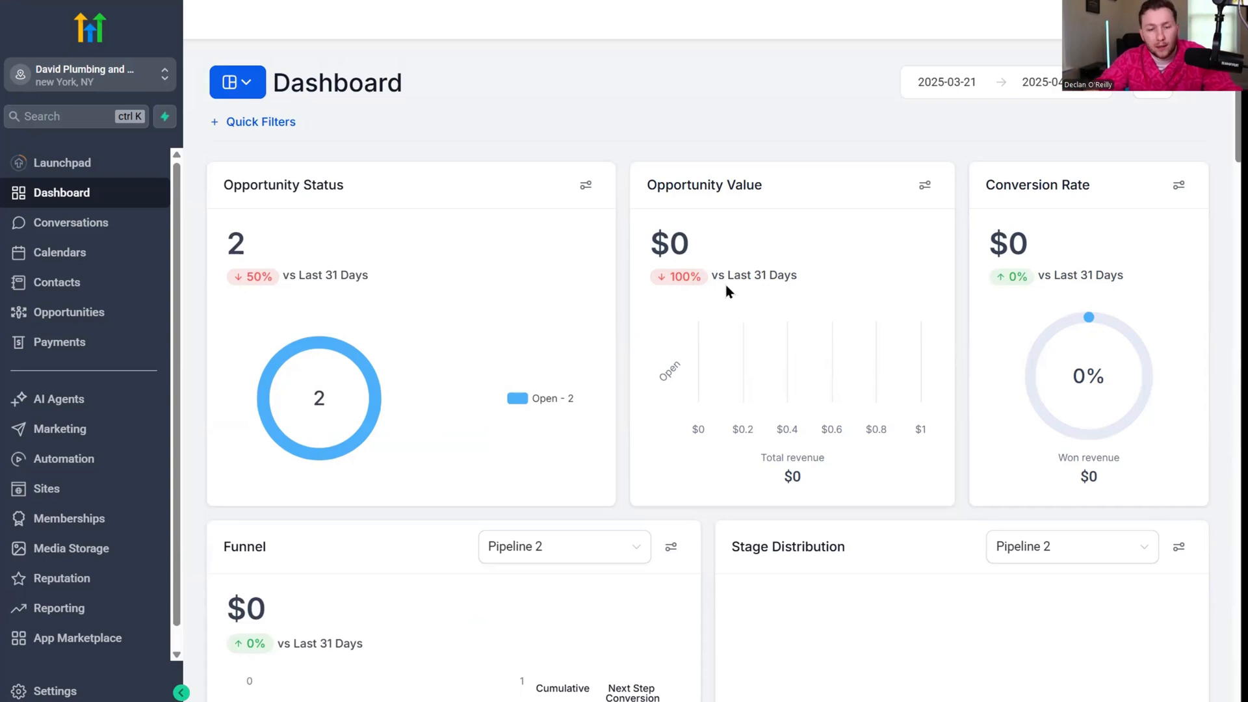
{"action": "scroll", "coordinate": [721, 312], "scroll_direction": "down", "scroll_amount": 10}
{"action": "scroll", "coordinate": [755, 444], "scroll_direction": "up", "scroll_amount": 10}
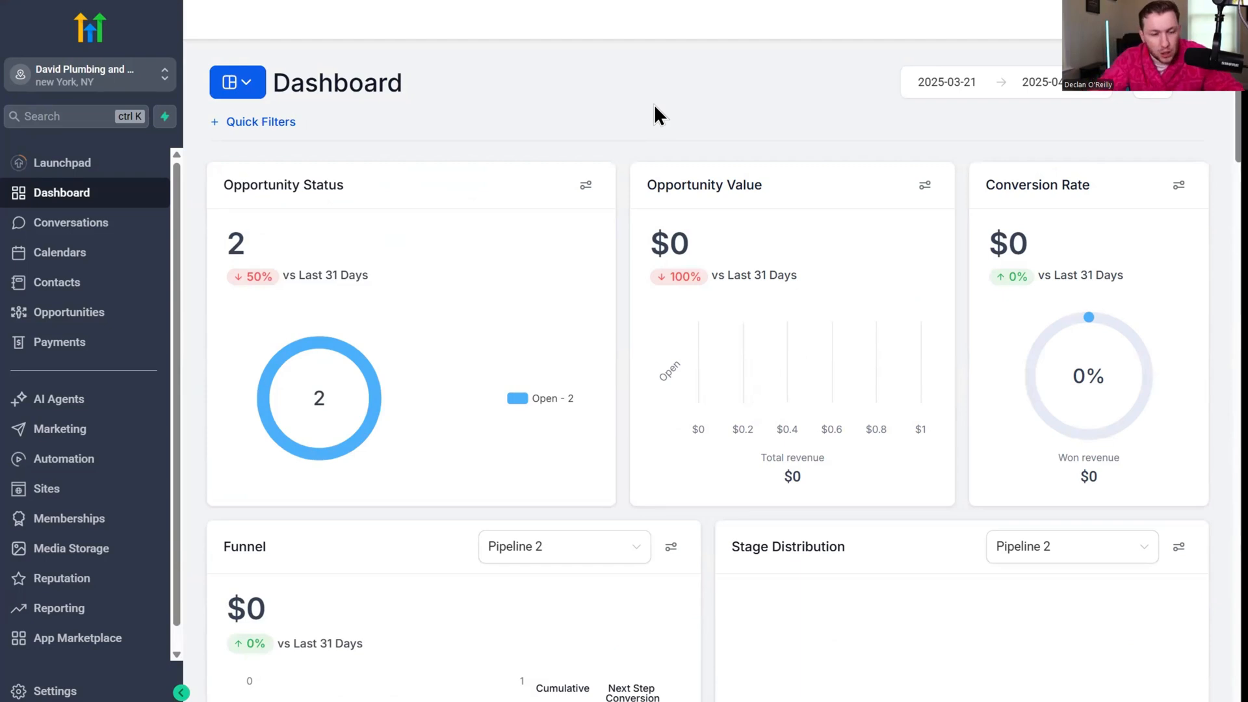
Return to the custom reports in Reporting and start a new report imported from the existing Dashboard
{"action": "left_click", "coordinate": [100, 622]}
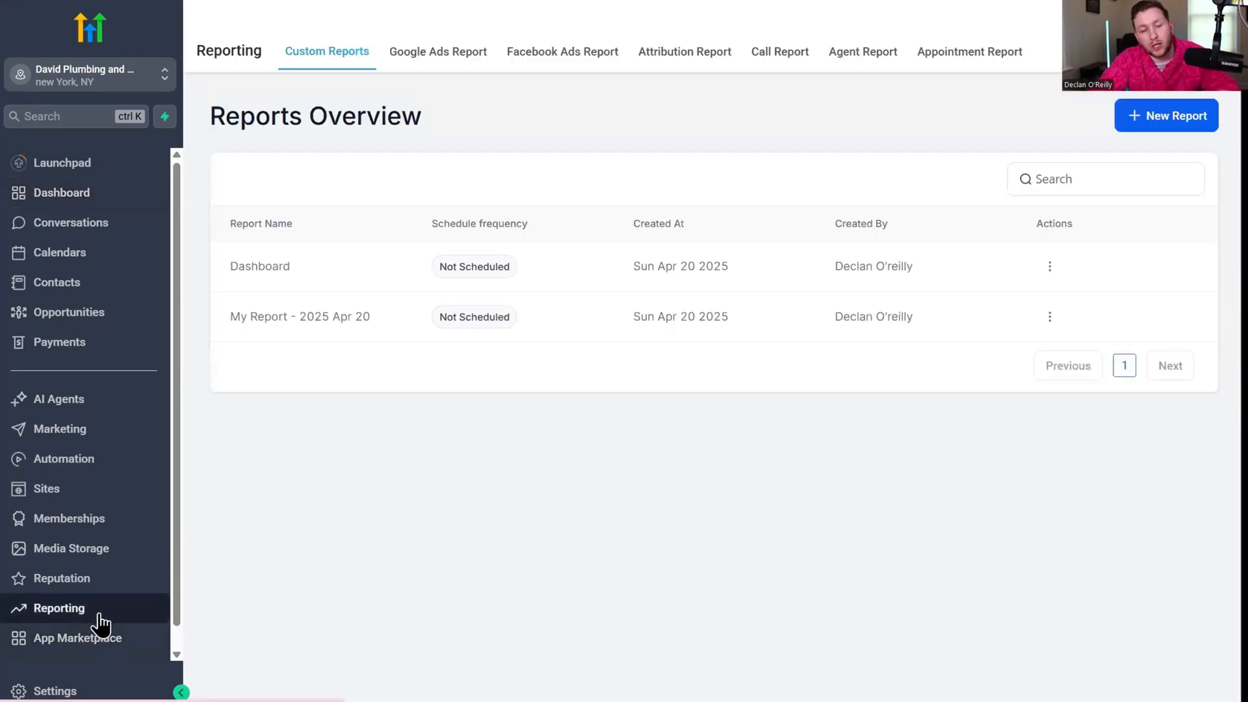
{"action": "left_click", "coordinate": [1162, 127]}
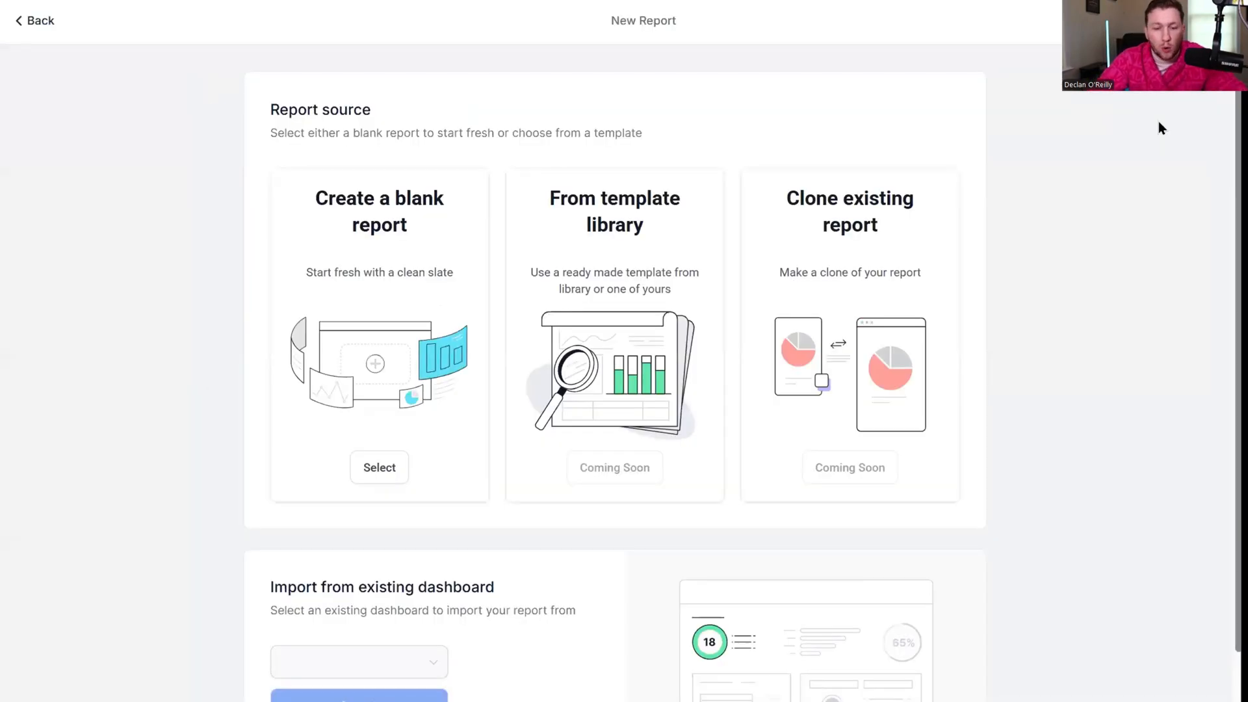
{"action": "scroll", "coordinate": [552, 507], "scroll_direction": "down", "scroll_amount": 1}
{"action": "left_click", "coordinate": [404, 658]}
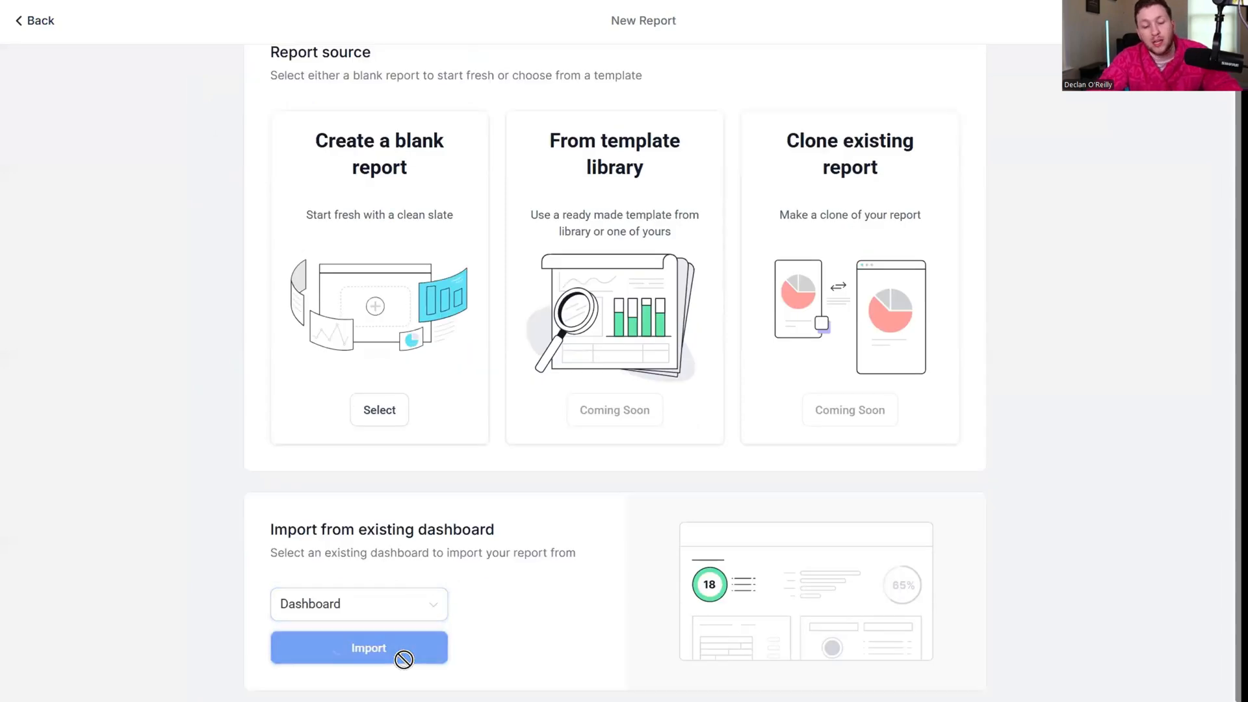
Rename the imported report as New Report
{"action": "left_click", "coordinate": [629, 21]}
{"action": "type", "text": "New Report"}
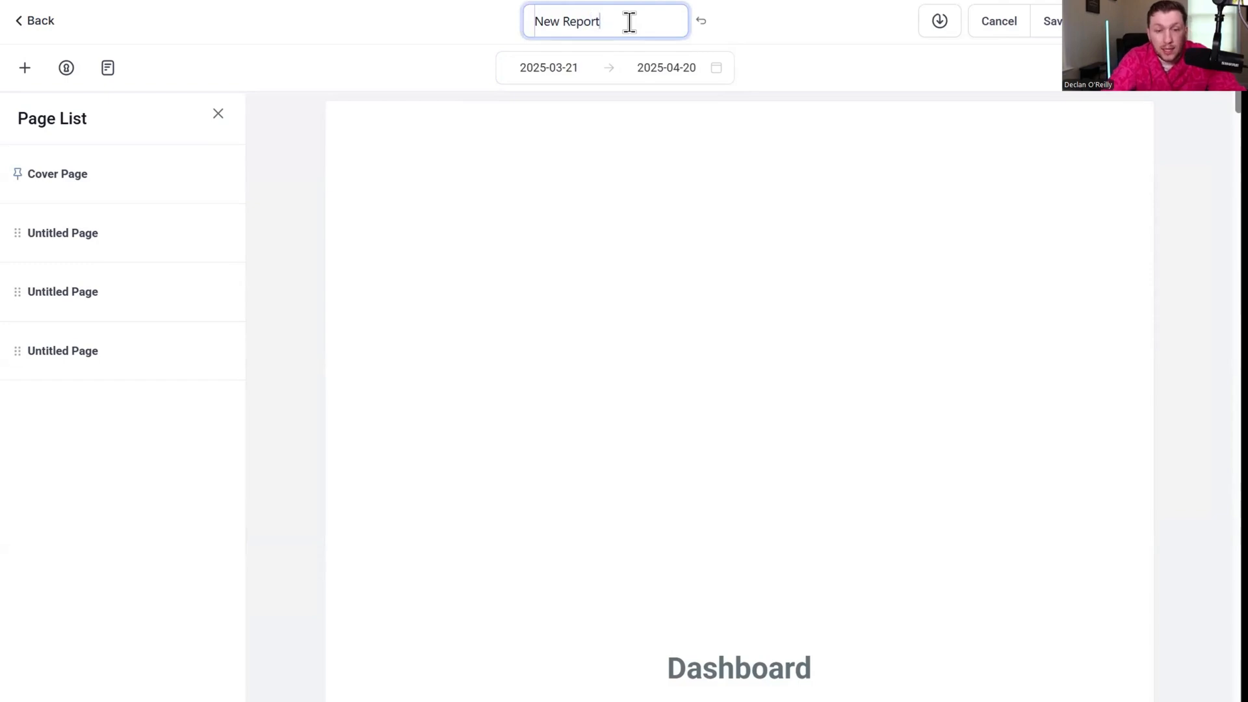
{"action": "left_click", "coordinate": [598, 226]}
View the report's date range options and examine the cover page and the widgets on each imported page
{"action": "left_click", "coordinate": [580, 68]}
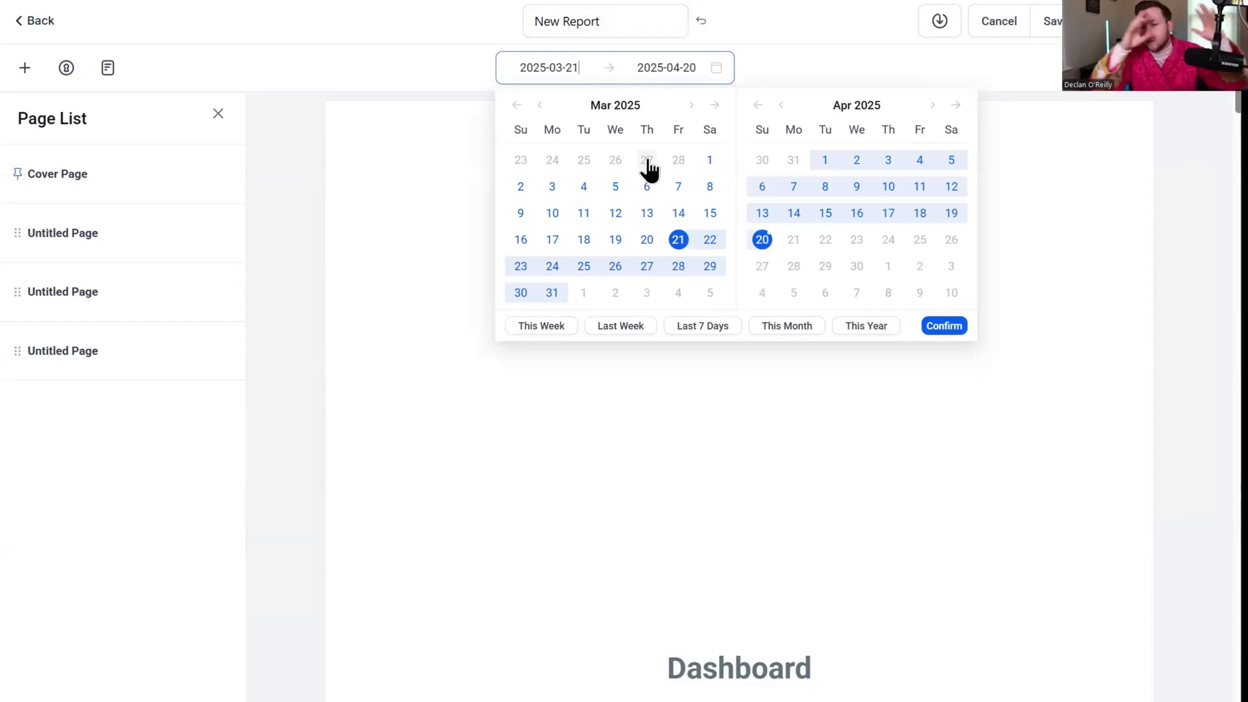
{"action": "left_click", "coordinate": [455, 160]}
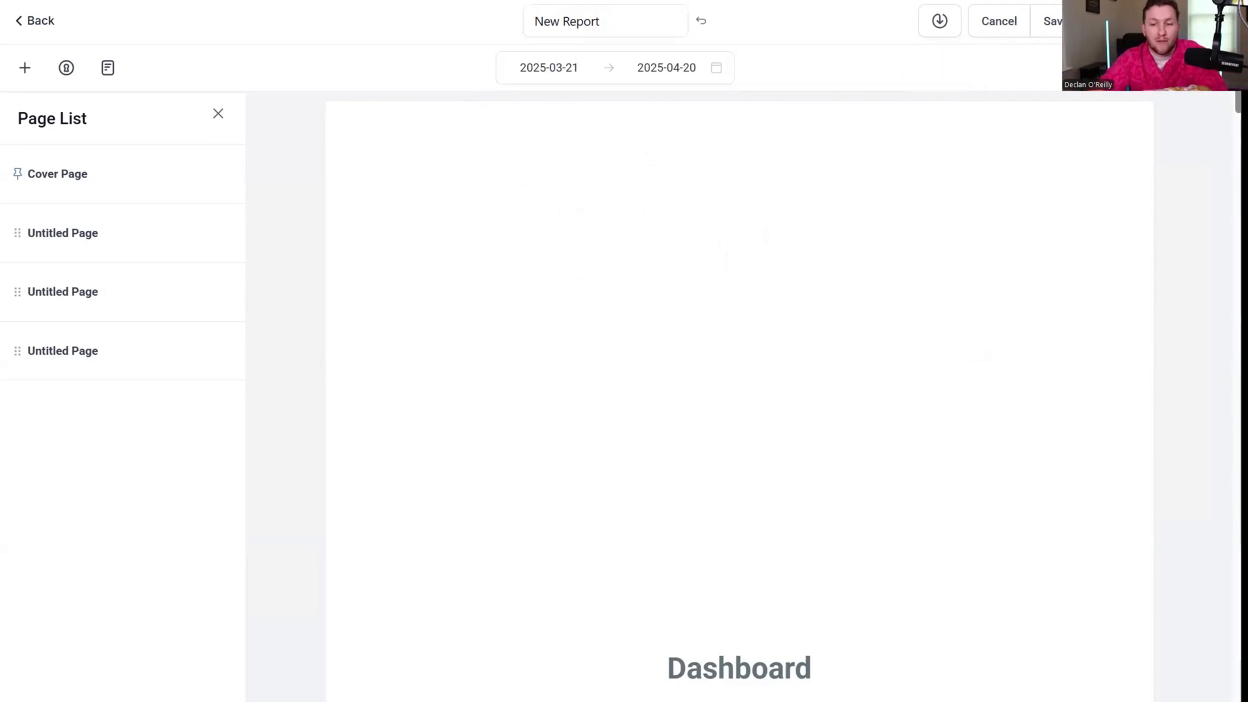
{"action": "scroll", "coordinate": [595, 389], "scroll_direction": "down", "scroll_amount": 20}
{"action": "scroll", "coordinate": [832, 553], "scroll_direction": "up", "scroll_amount": 12}
{"action": "scroll", "coordinate": [811, 504], "scroll_direction": "down", "scroll_amount": 4}
{"action": "scroll", "coordinate": [797, 499], "scroll_direction": "up", "scroll_amount": 8}
{"action": "scroll", "coordinate": [806, 508], "scroll_direction": "down", "scroll_amount": 8}
{"action": "scroll", "coordinate": [585, 377], "scroll_direction": "down", "scroll_amount": 5}
{"action": "scroll", "coordinate": [626, 416], "scroll_direction": "down", "scroll_amount": 2}
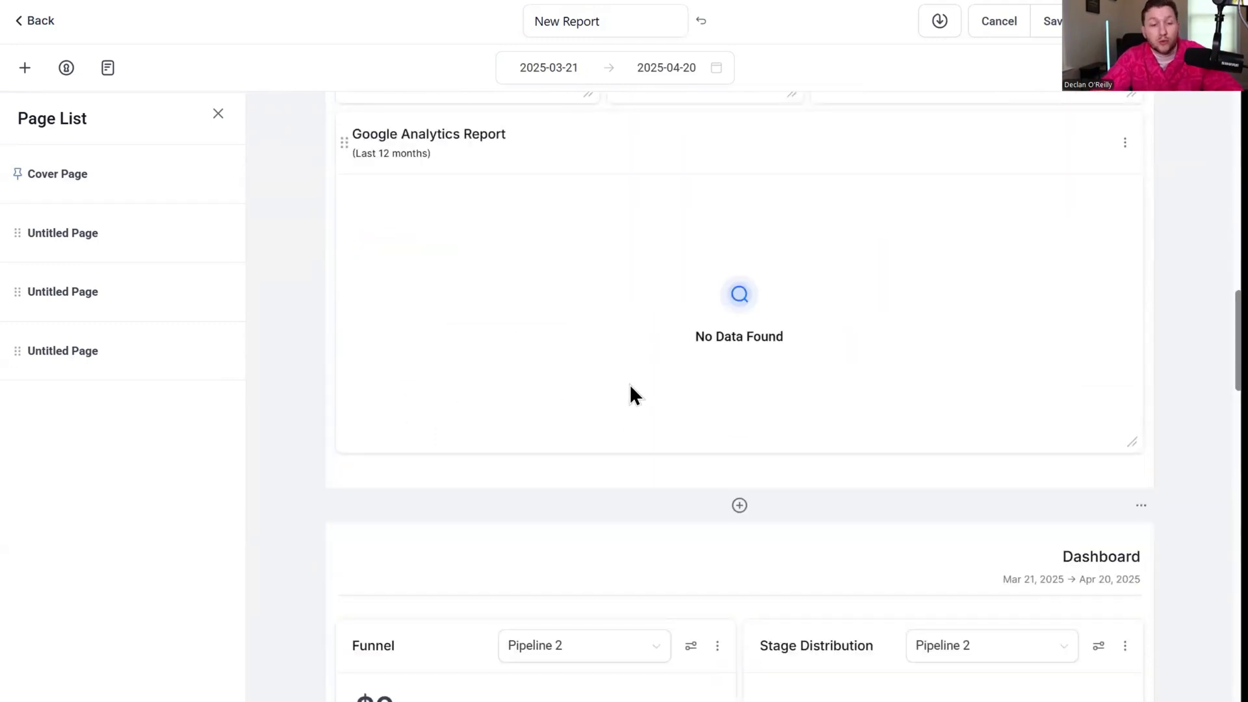
{"action": "scroll", "coordinate": [633, 393], "scroll_direction": "down", "scroll_amount": 6}
{"action": "scroll", "coordinate": [588, 371], "scroll_direction": "down", "scroll_amount": 2}
{"action": "scroll", "coordinate": [806, 494], "scroll_direction": "up", "scroll_amount": 14}
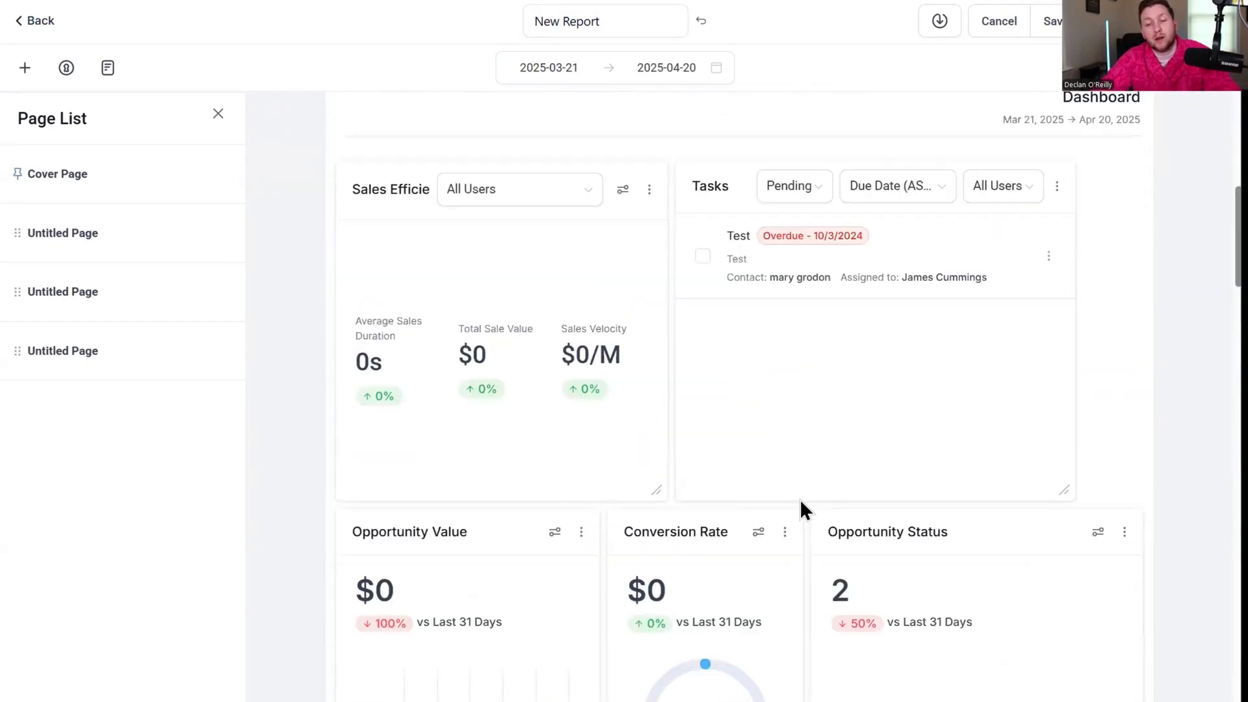
{"action": "scroll", "coordinate": [800, 498], "scroll_direction": "up", "scroll_amount": 5}
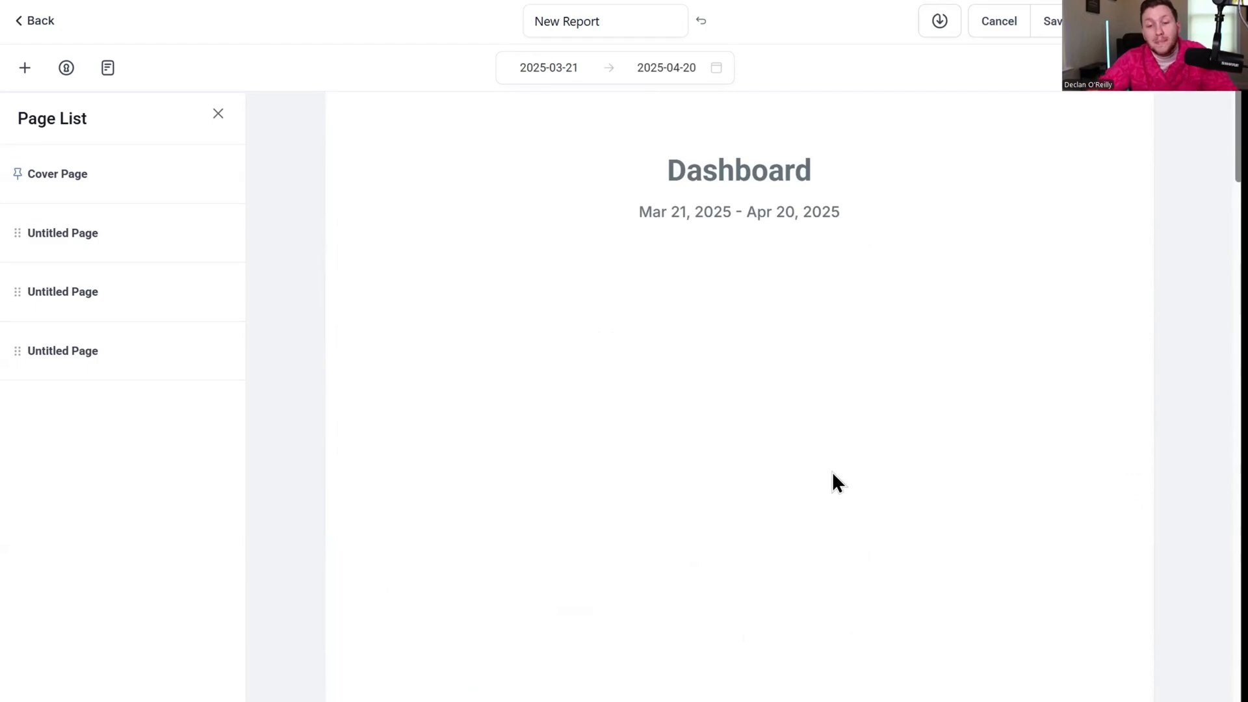
{"action": "scroll", "coordinate": [884, 397], "scroll_direction": "down", "scroll_amount": 10}
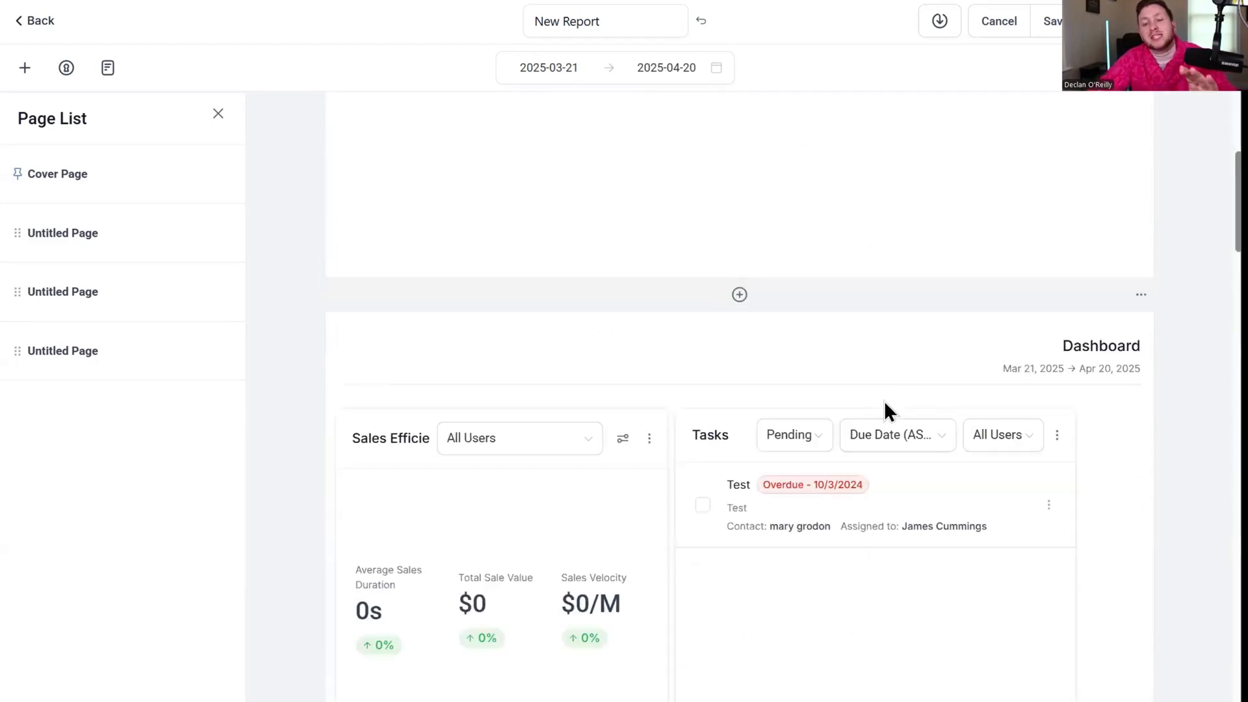
{"action": "scroll", "coordinate": [878, 416], "scroll_direction": "down", "scroll_amount": 5}
{"action": "scroll", "coordinate": [858, 442], "scroll_direction": "down", "scroll_amount": 4}
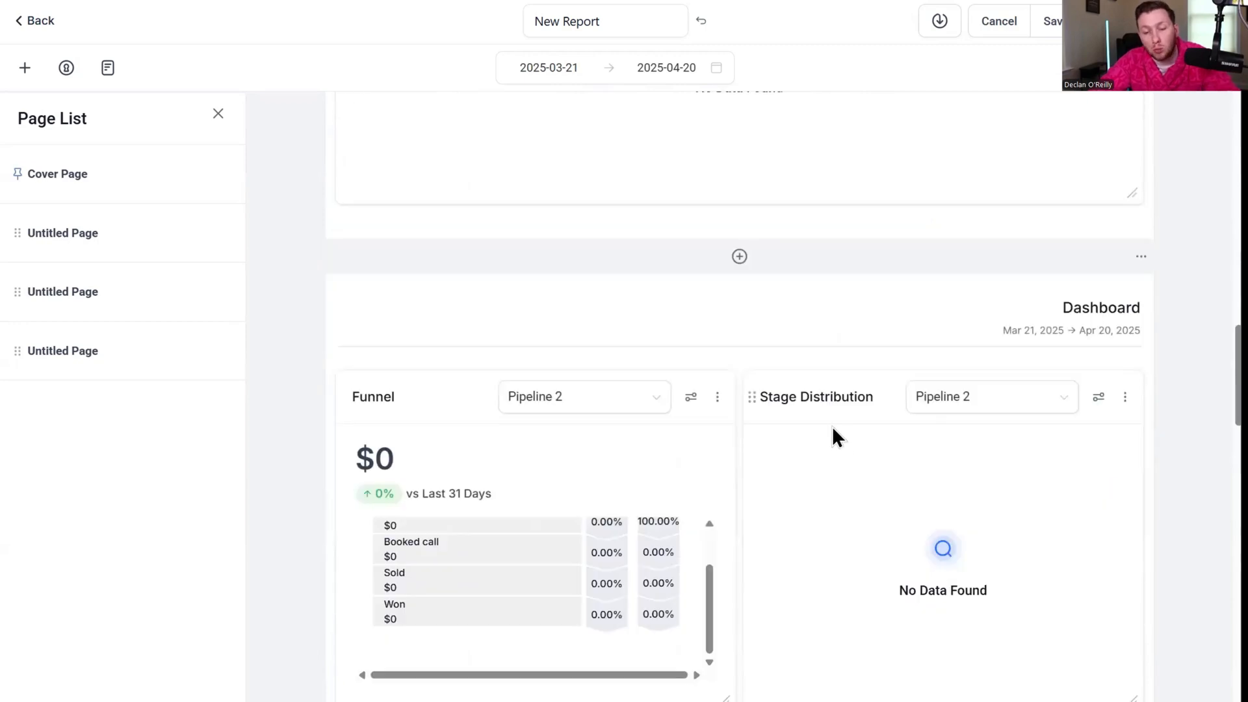
{"action": "scroll", "coordinate": [867, 435], "scroll_direction": "up", "scroll_amount": 17}
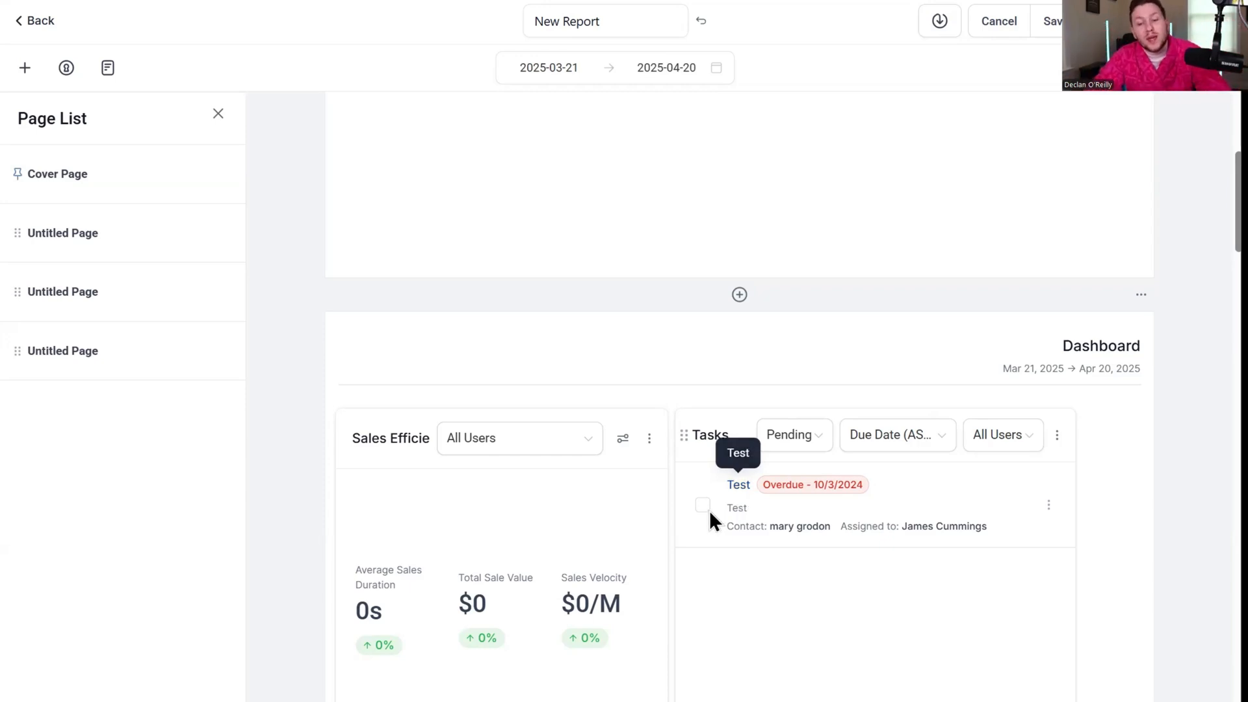
{"action": "scroll", "coordinate": [709, 509], "scroll_direction": "down", "scroll_amount": 5}
{"action": "scroll", "coordinate": [751, 555], "scroll_direction": "up", "scroll_amount": 10}
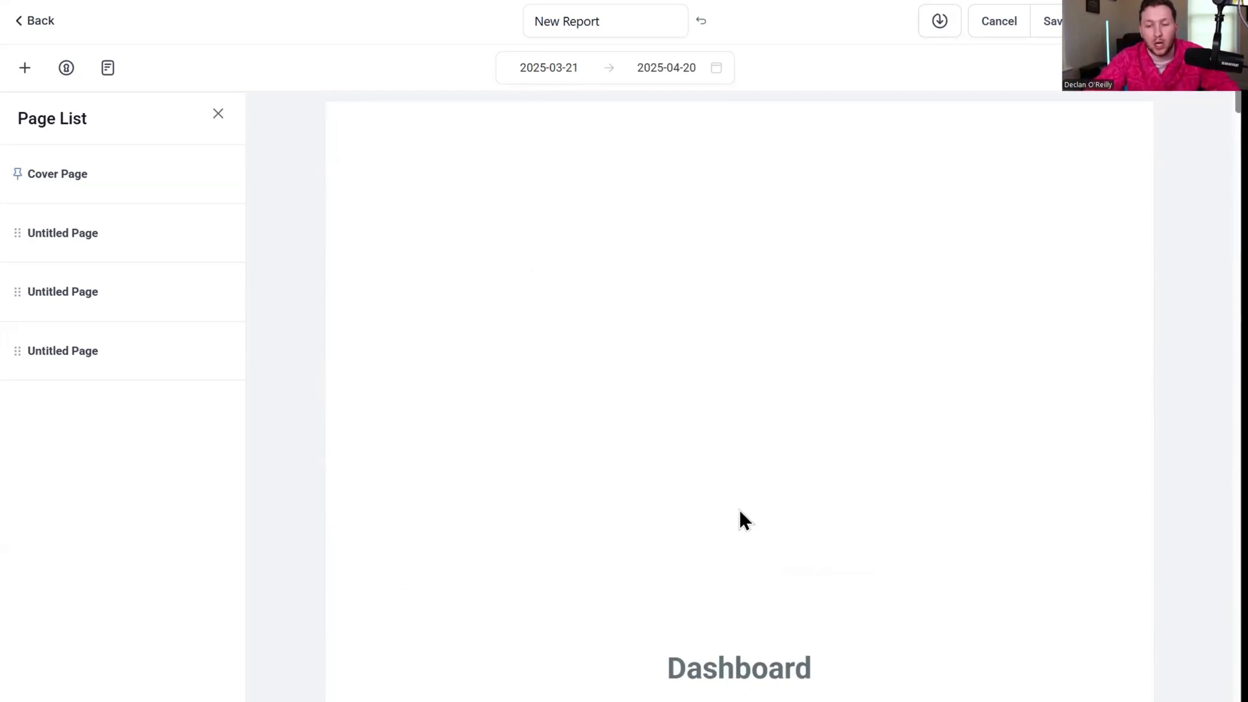
{"action": "scroll", "coordinate": [740, 509], "scroll_direction": "down", "scroll_amount": 15}
{"action": "scroll", "coordinate": [682, 401], "scroll_direction": "down", "scroll_amount": 10}
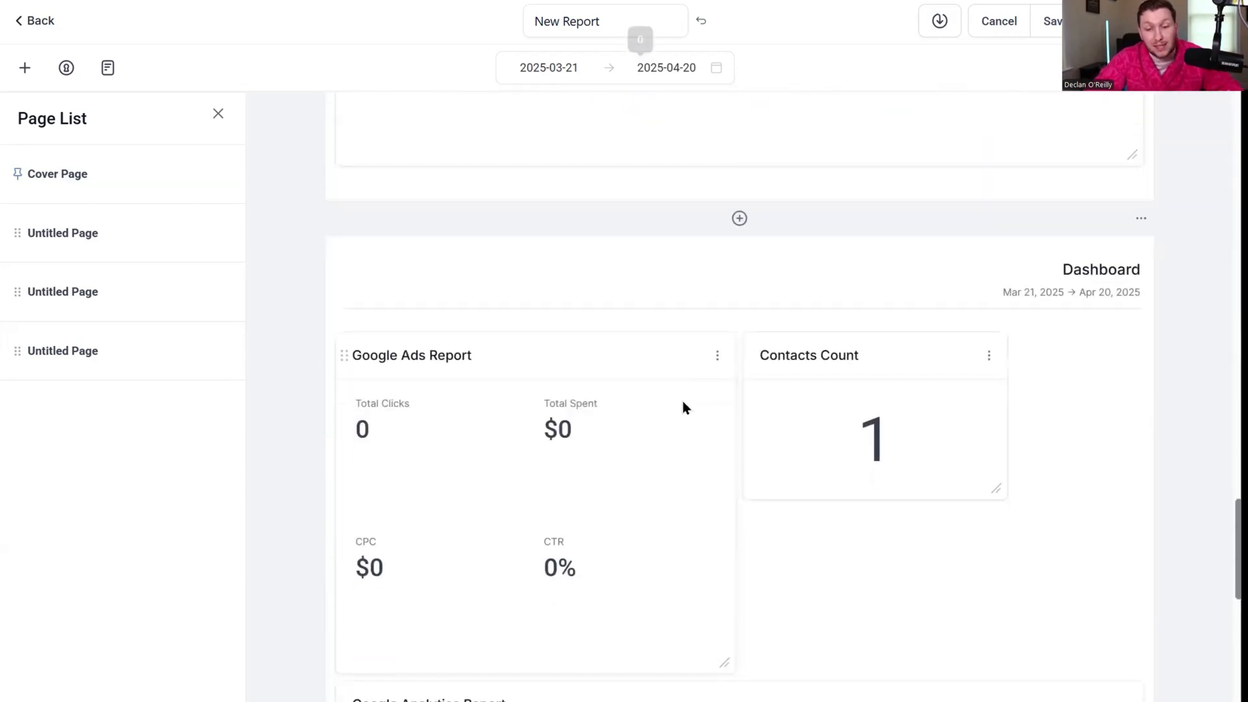
{"action": "scroll", "coordinate": [696, 465], "scroll_direction": "up", "scroll_amount": 15}
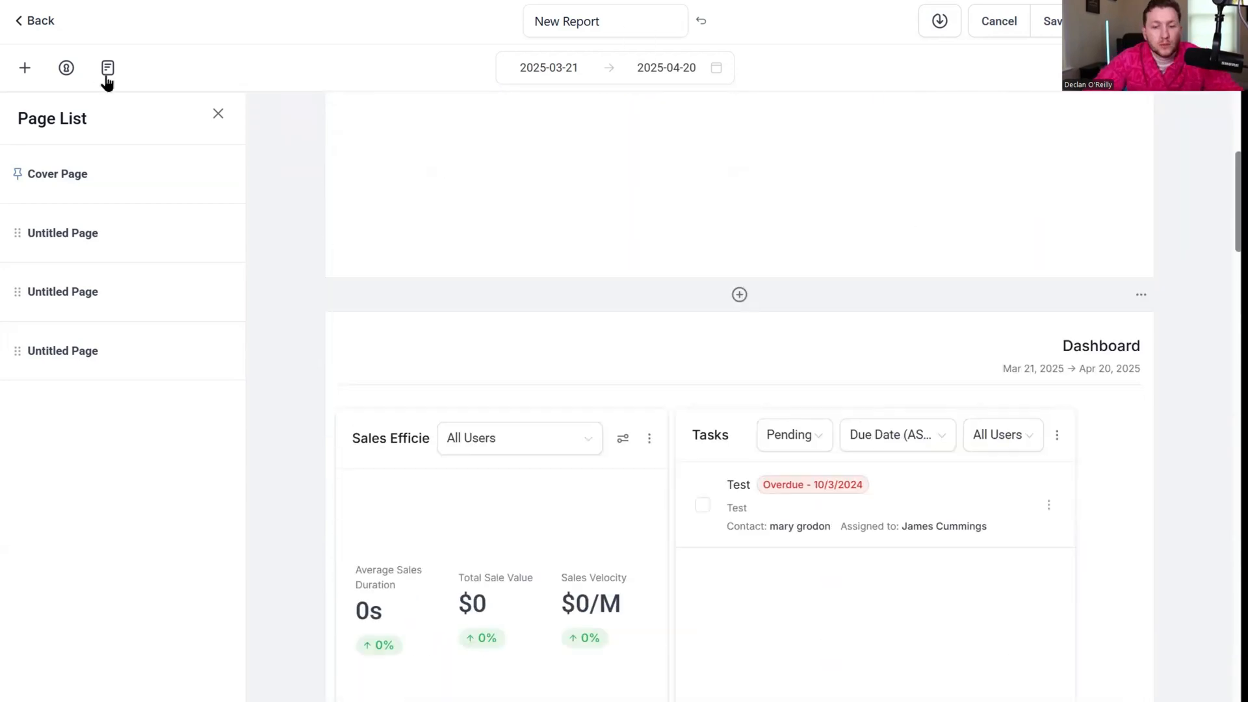
Open the widget library and delete the Sales Efficiency widget from the first Dashboard page
{"action": "left_click", "coordinate": [24, 67]}
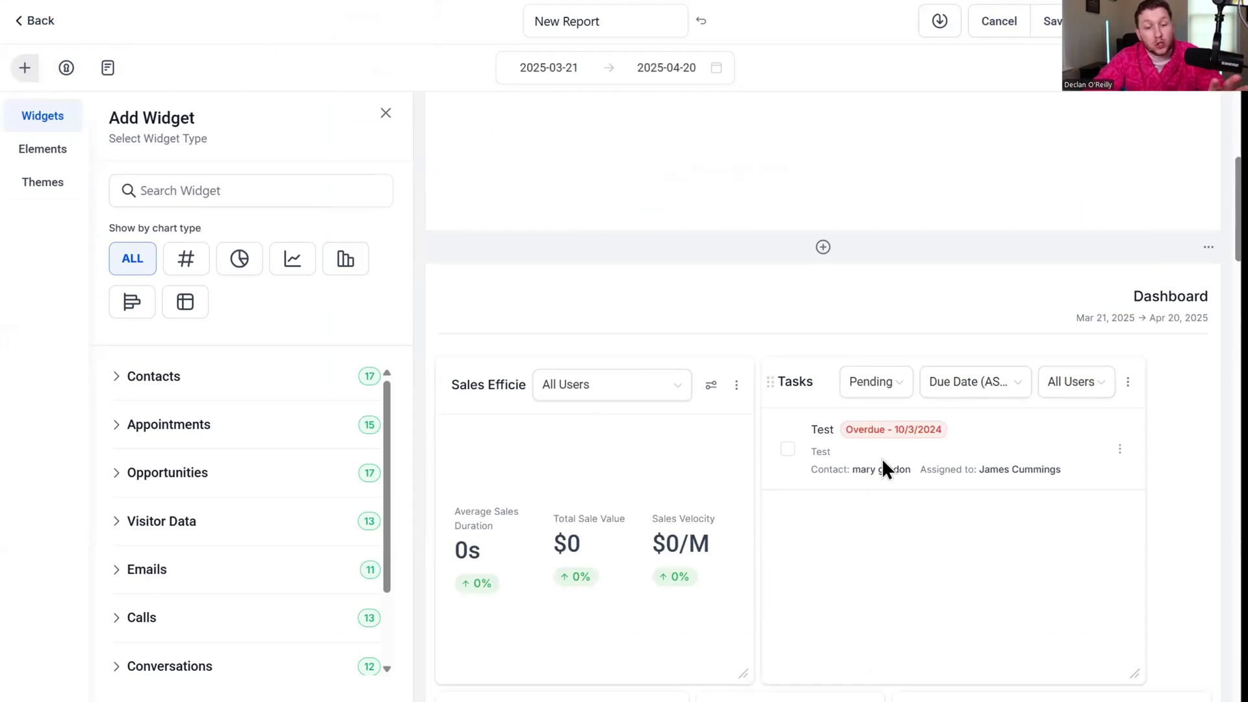
{"action": "left_click", "coordinate": [736, 384]}
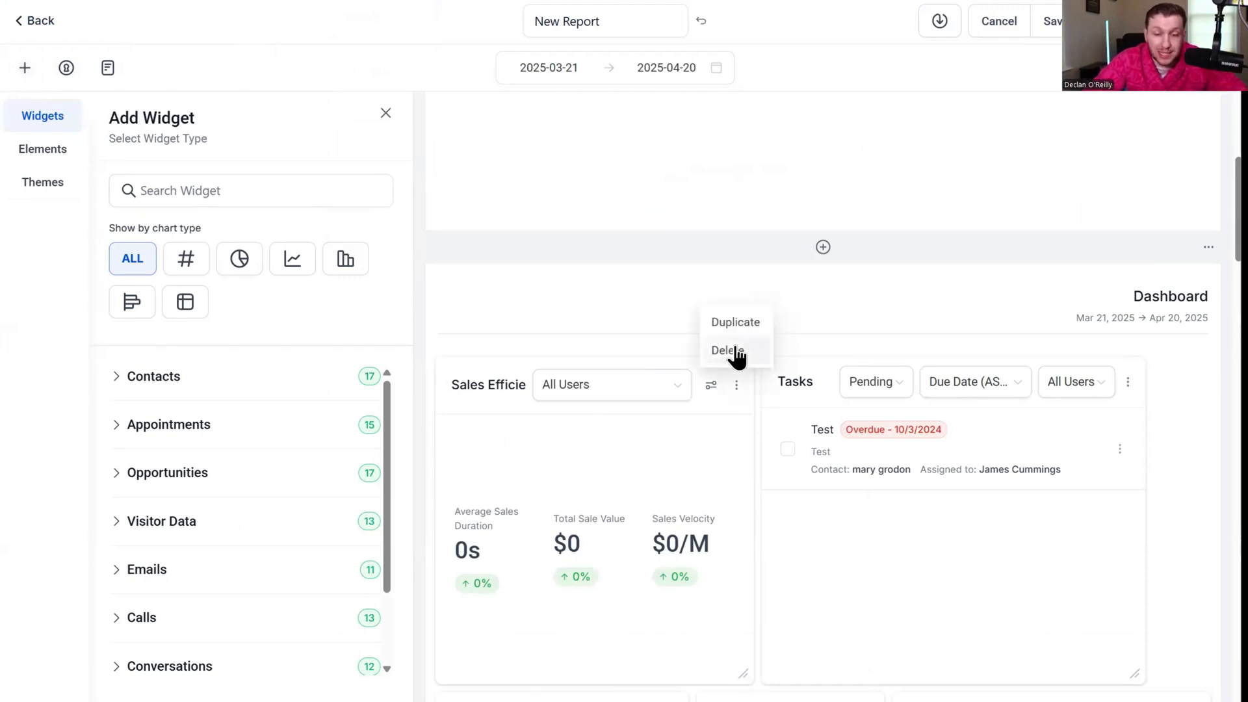
{"action": "left_click", "coordinate": [735, 350]}
Move the Tasks widget toward the freed space and place the Conversion Rate widget beside it
{"action": "left_click_drag", "start_coordinate": [771, 382], "coordinate": [540, 397]}
{"action": "scroll", "coordinate": [676, 409], "scroll_direction": "down", "scroll_amount": 4}
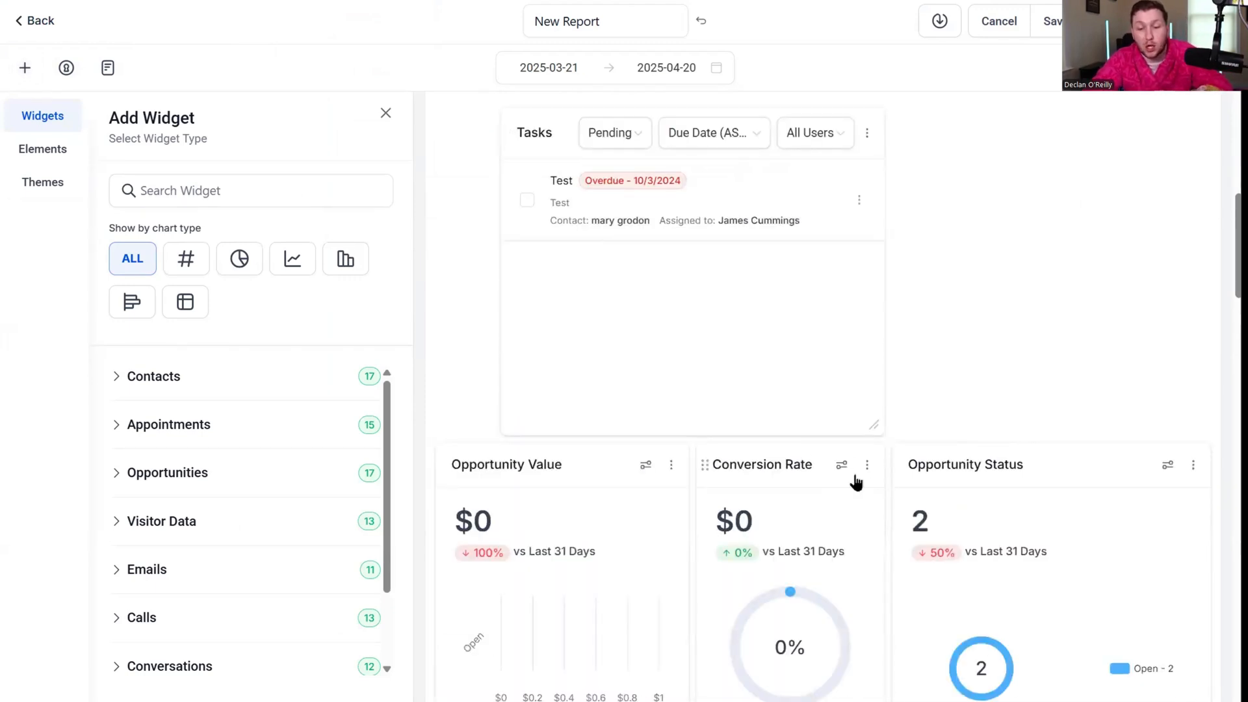
{"action": "left_click_drag", "start_coordinate": [706, 465], "coordinate": [903, 131]}
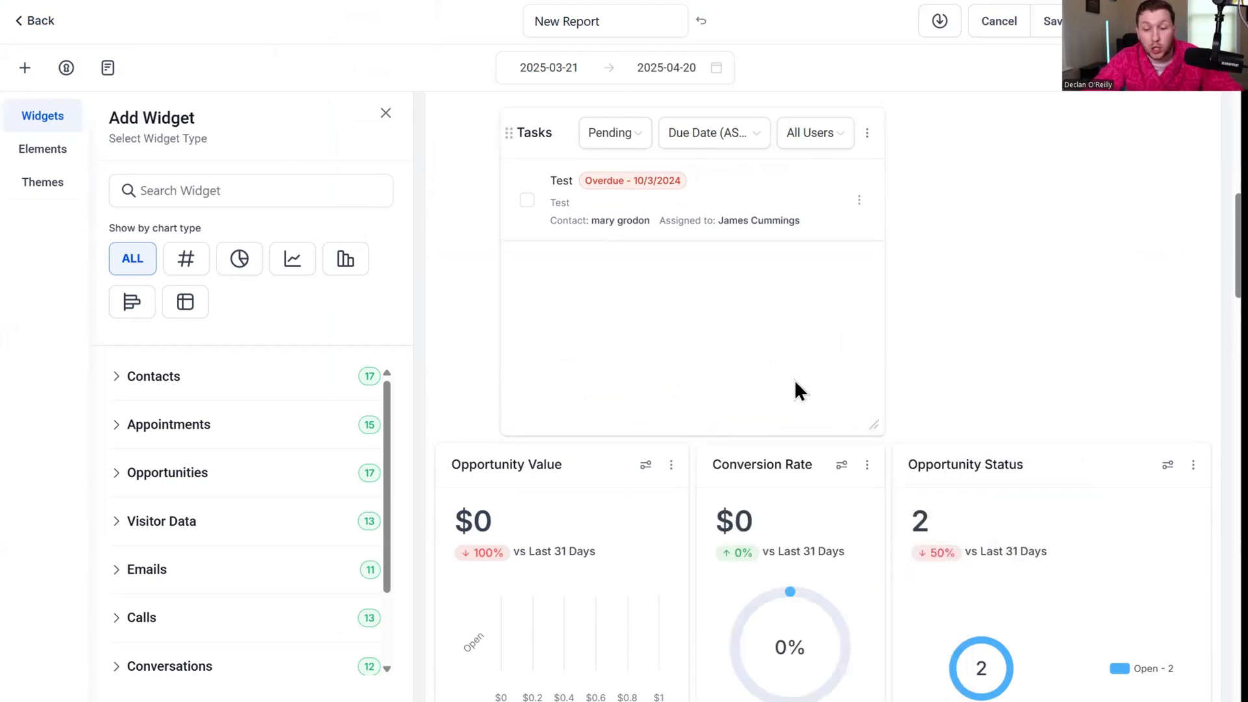
{"action": "left_click_drag", "start_coordinate": [705, 471], "coordinate": [928, 119]}
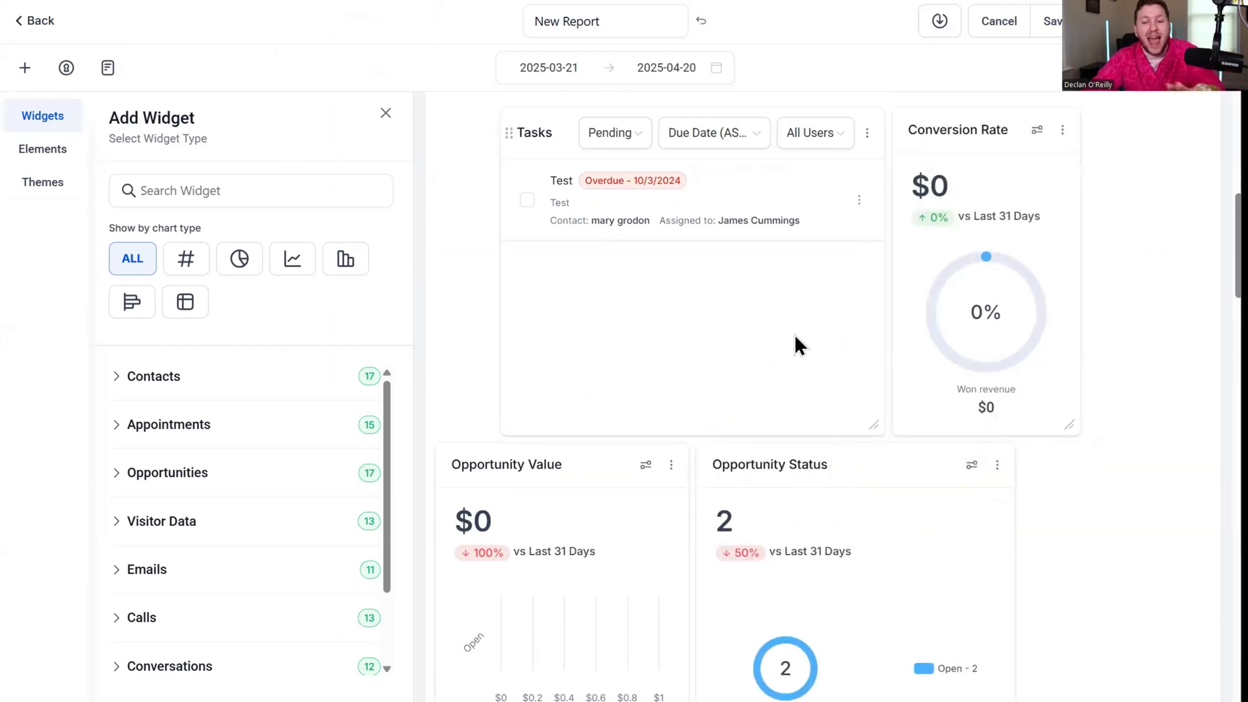
Delete the Tasks widget from the report page
{"action": "left_click", "coordinate": [868, 132]}
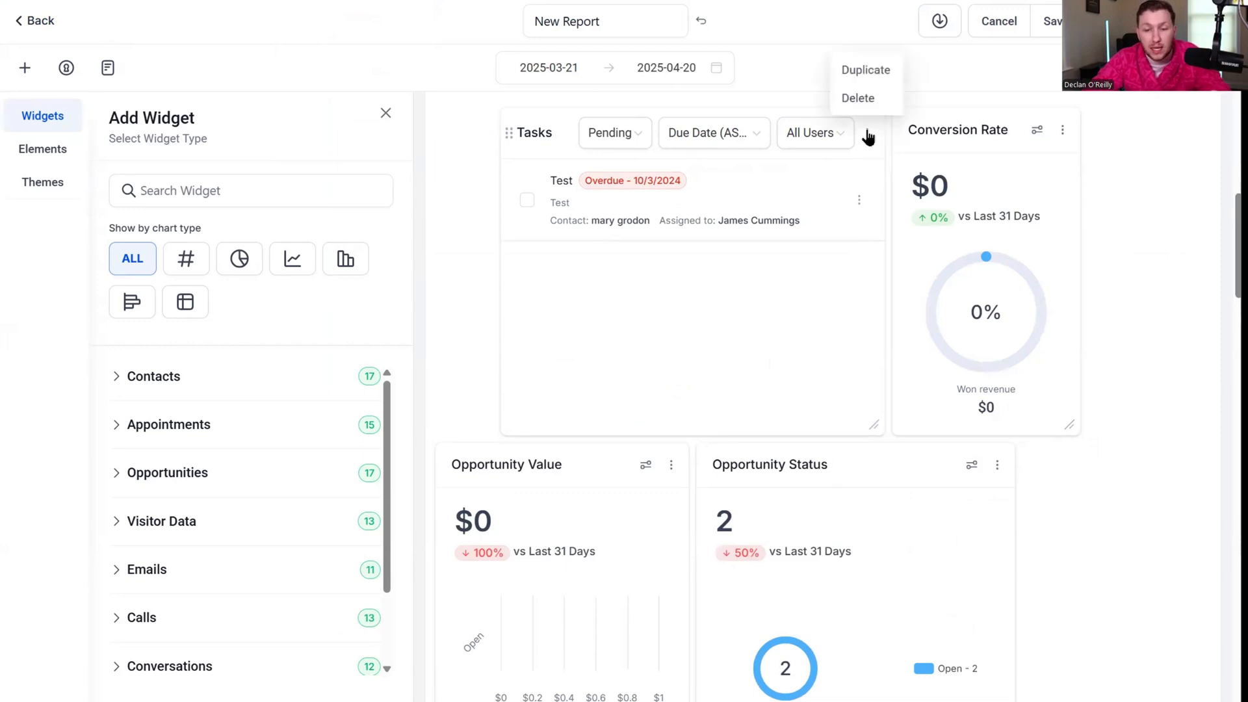
{"action": "left_click", "coordinate": [867, 100]}
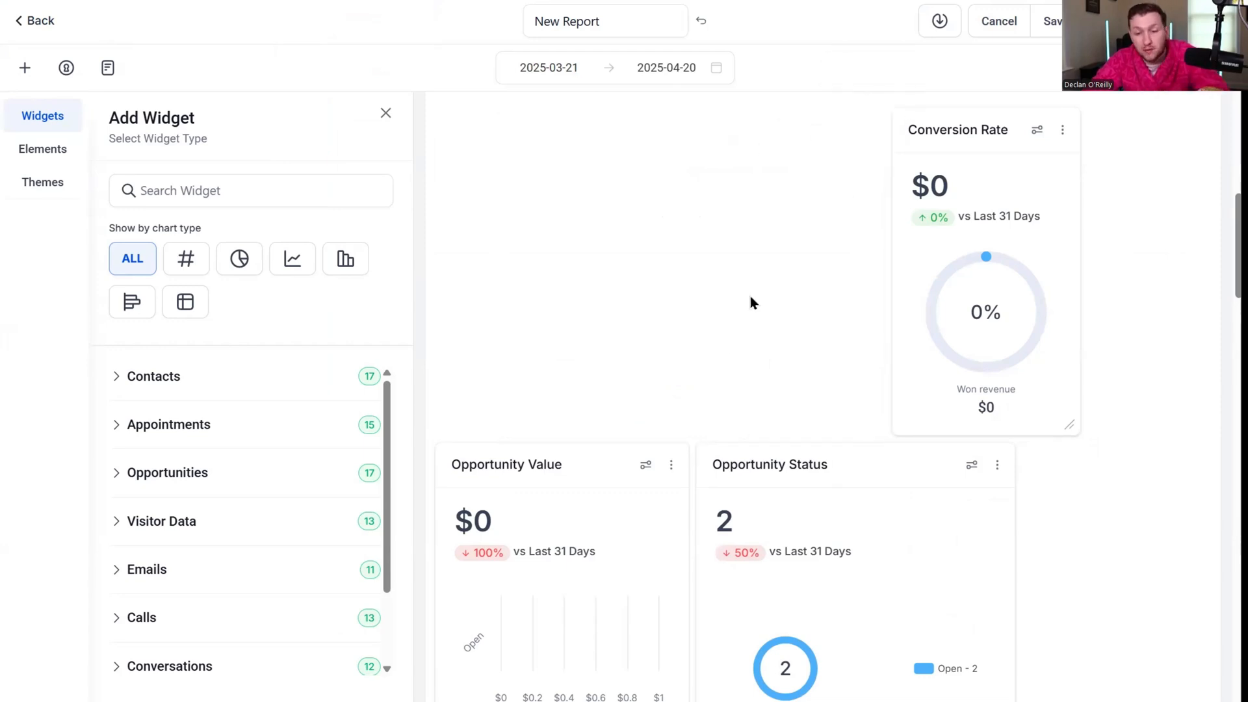
{"action": "scroll", "coordinate": [958, 390], "scroll_direction": "up", "scroll_amount": 6}
{"action": "scroll", "coordinate": [895, 466], "scroll_direction": "down", "scroll_amount": 6}
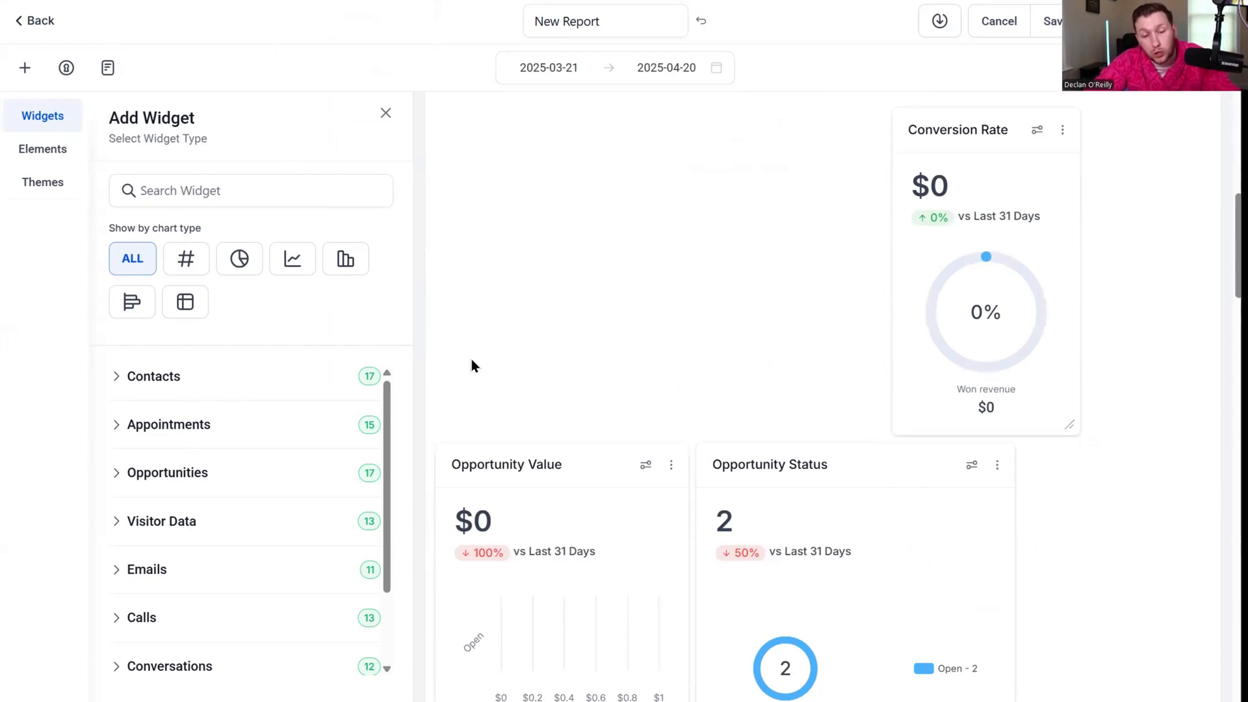
Look through the available Contacts widgets and the rest of the widget categories
{"action": "left_click", "coordinate": [161, 390]}
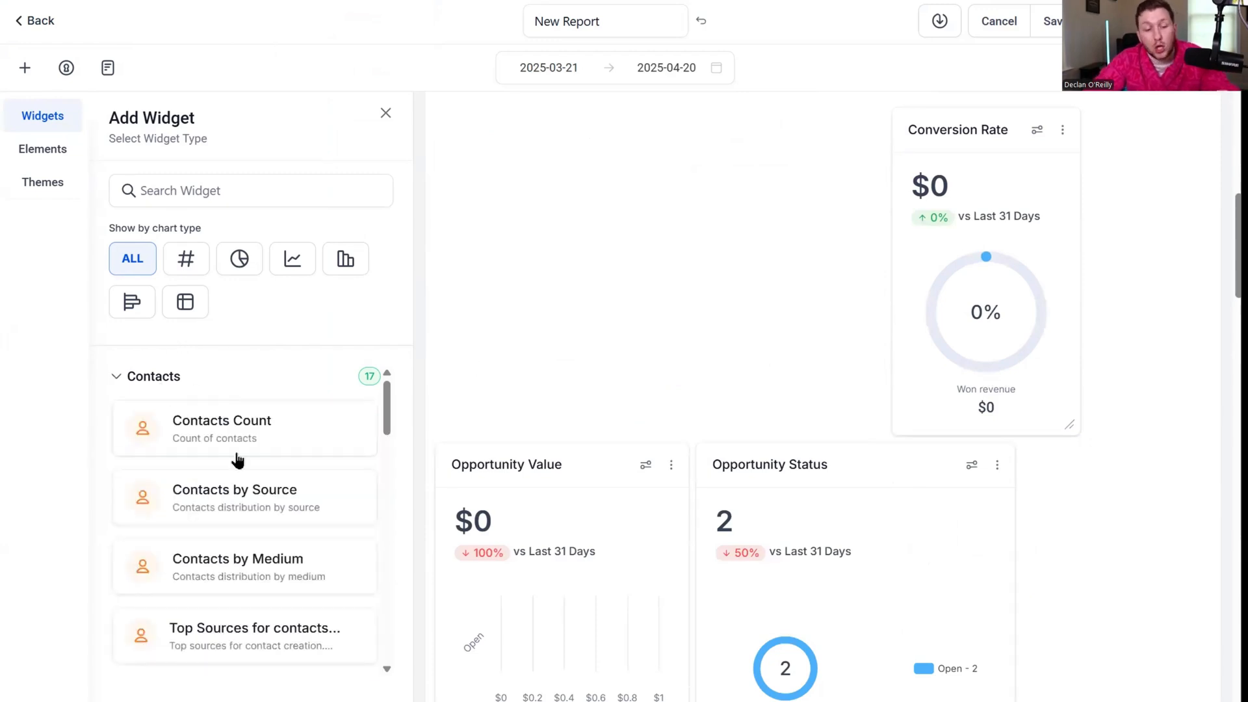
{"action": "scroll", "coordinate": [282, 525], "scroll_direction": "down", "scroll_amount": 15}
{"action": "scroll", "coordinate": [248, 501], "scroll_direction": "up", "scroll_amount": 15}
{"action": "left_click", "coordinate": [137, 383]}
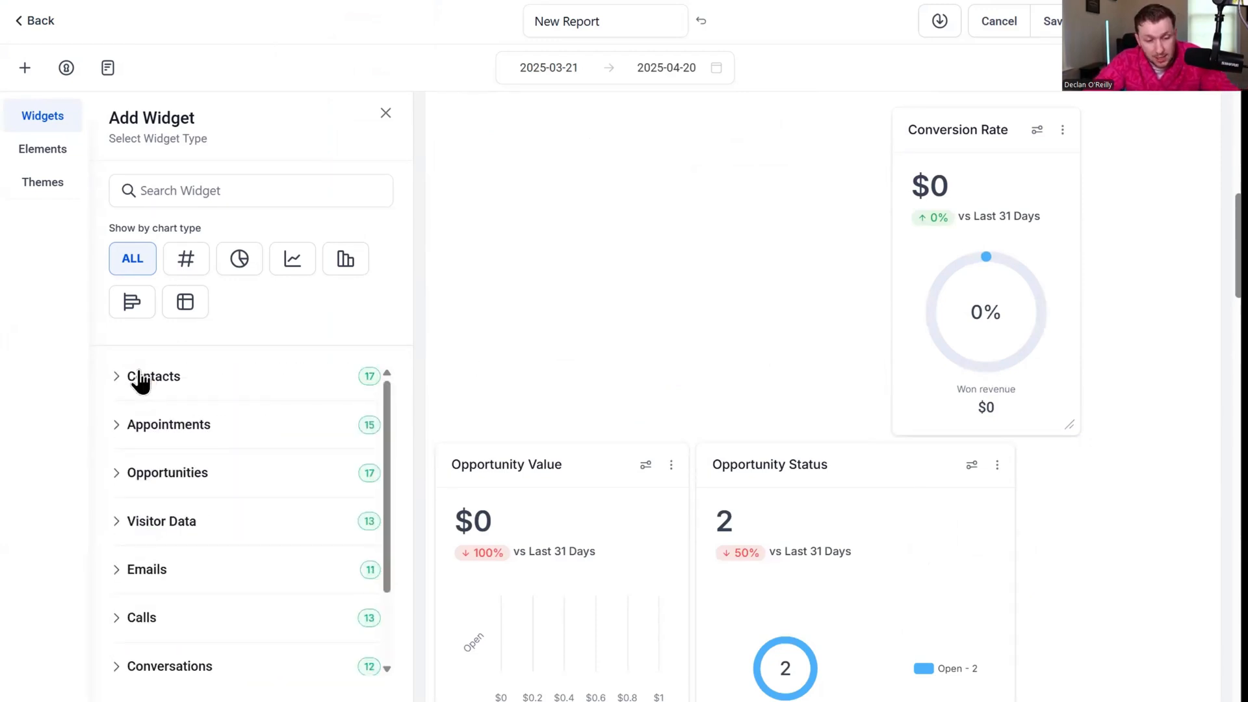
{"action": "scroll", "coordinate": [186, 439], "scroll_direction": "down", "scroll_amount": 2}
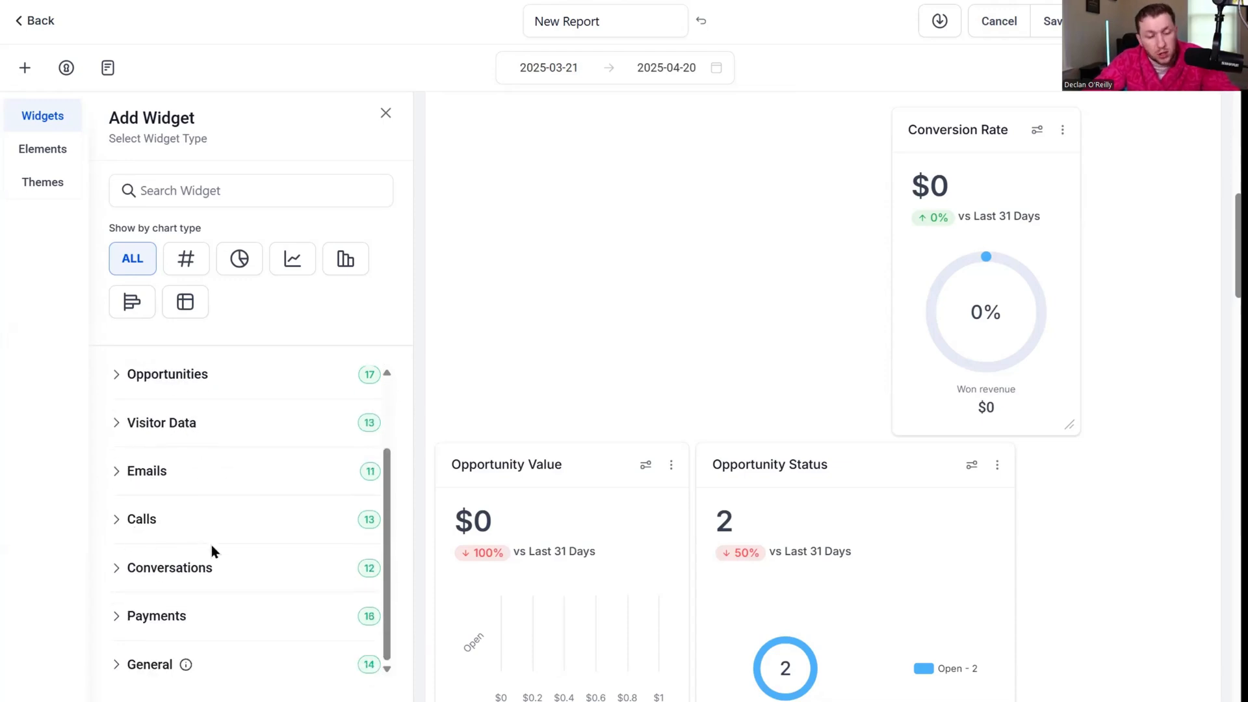
{"action": "scroll", "coordinate": [215, 583], "scroll_direction": "up", "scroll_amount": 2}
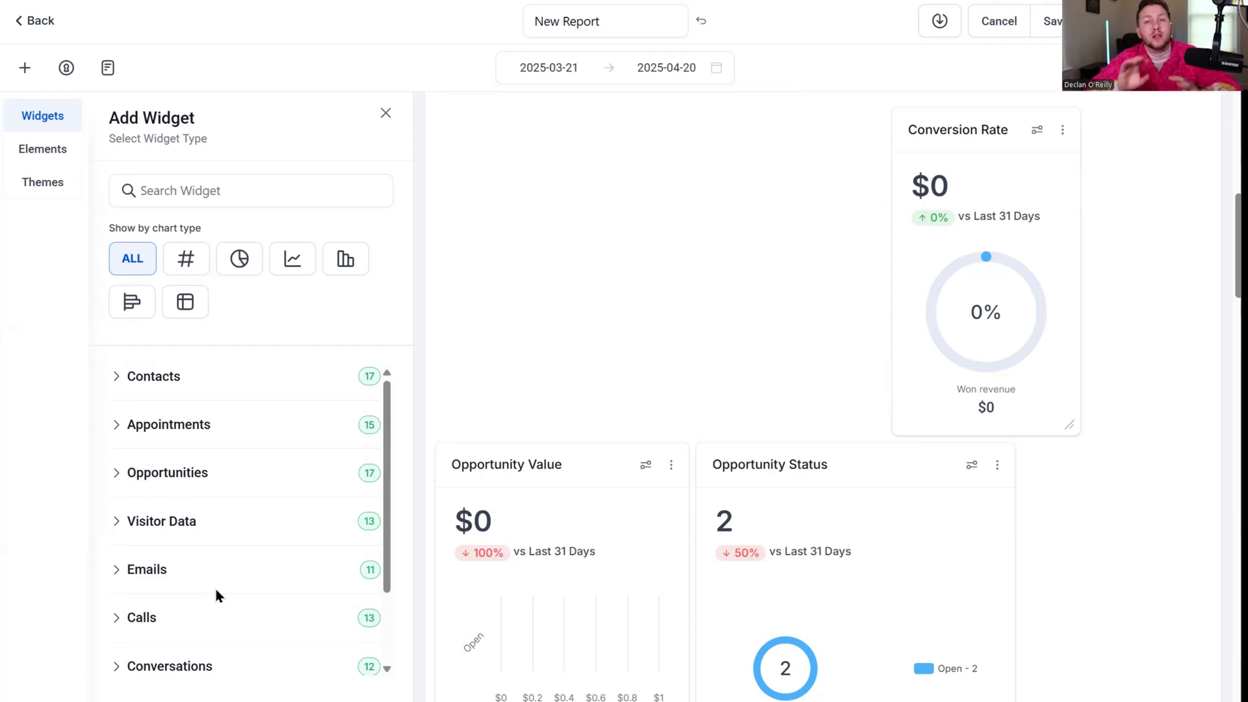
Add the Lost Opportunities By Reason widget as a donut chart of Count of Opportunity grouped by Lost Reason, and close its settings
{"action": "left_click", "coordinate": [125, 479]}
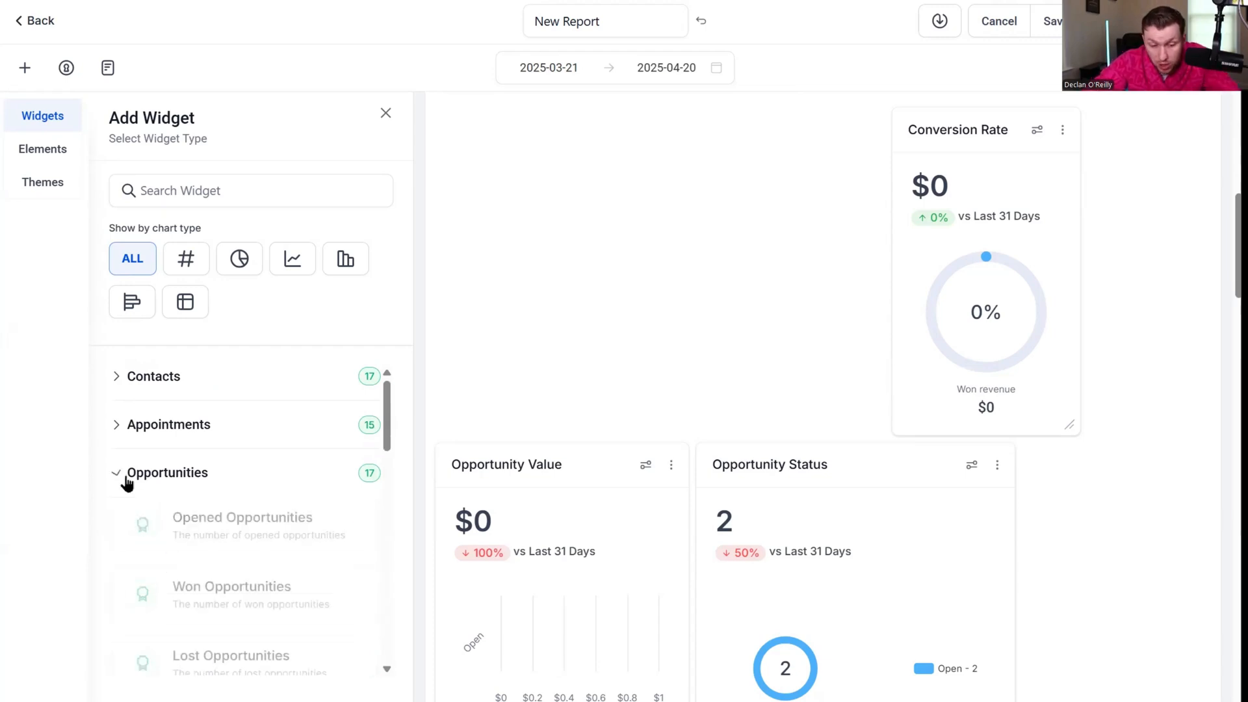
{"action": "scroll", "coordinate": [298, 476], "scroll_direction": "down", "scroll_amount": 4}
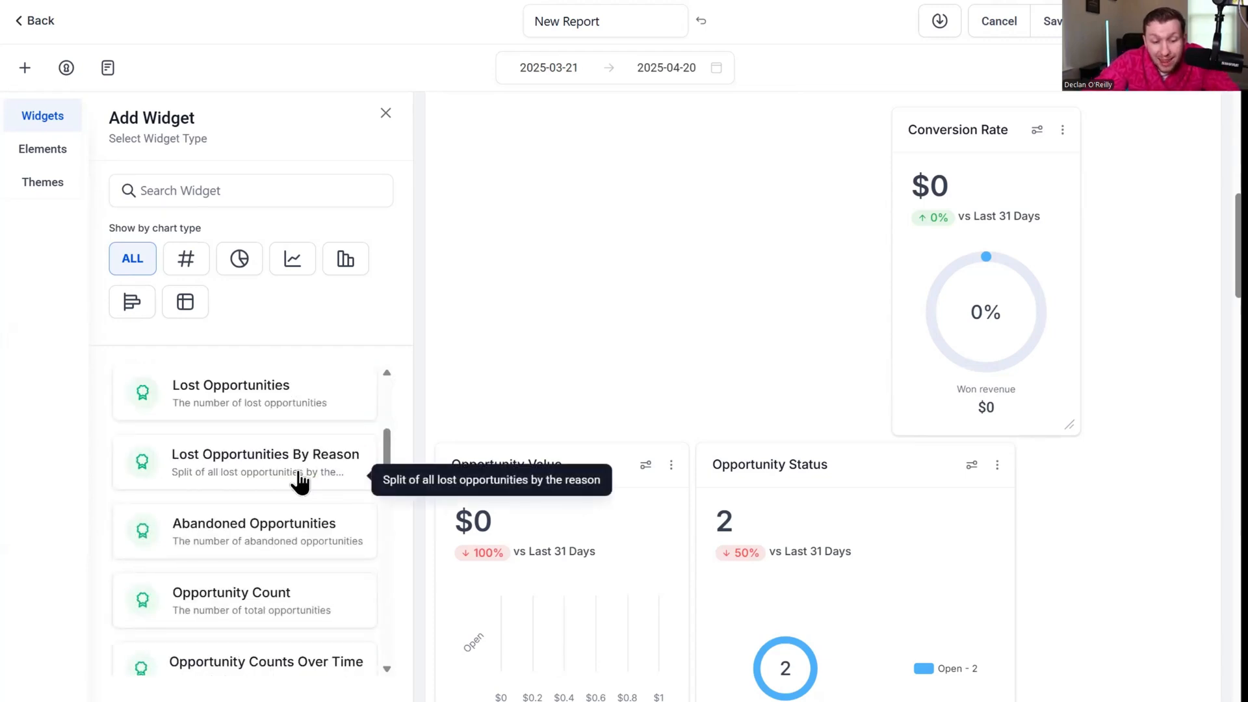
{"action": "left_click", "coordinate": [299, 478]}
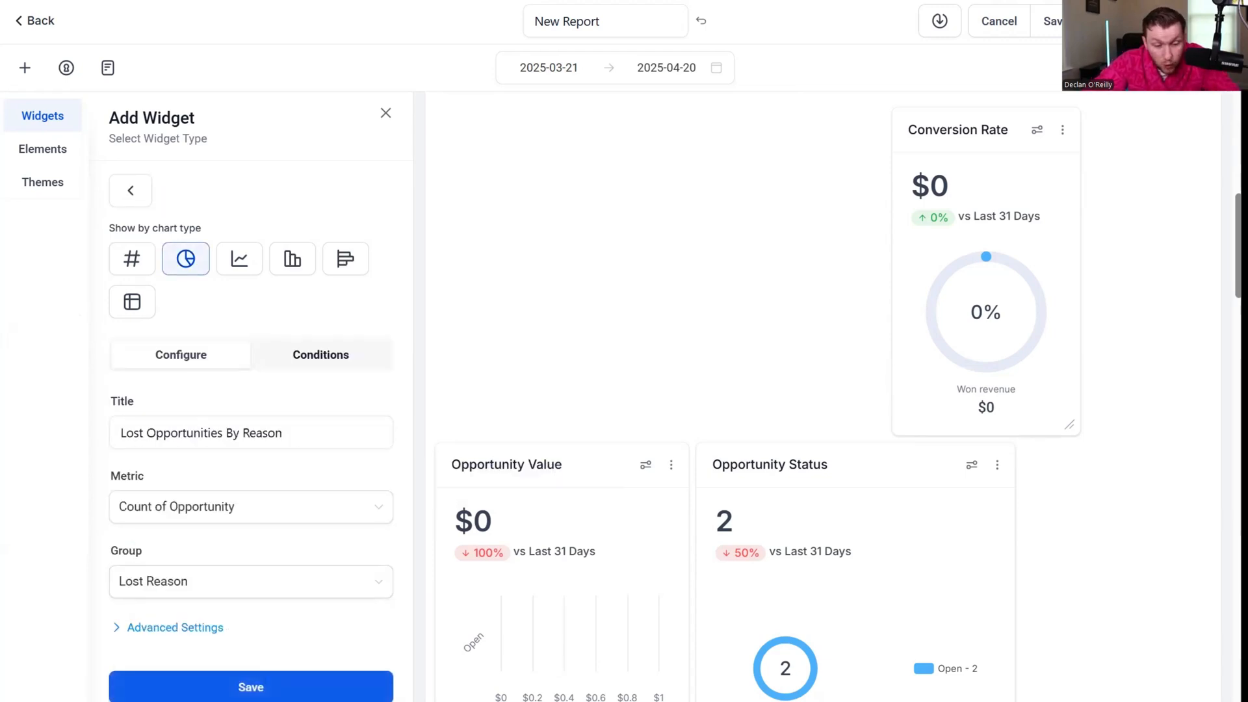
{"action": "left_click", "coordinate": [238, 692]}
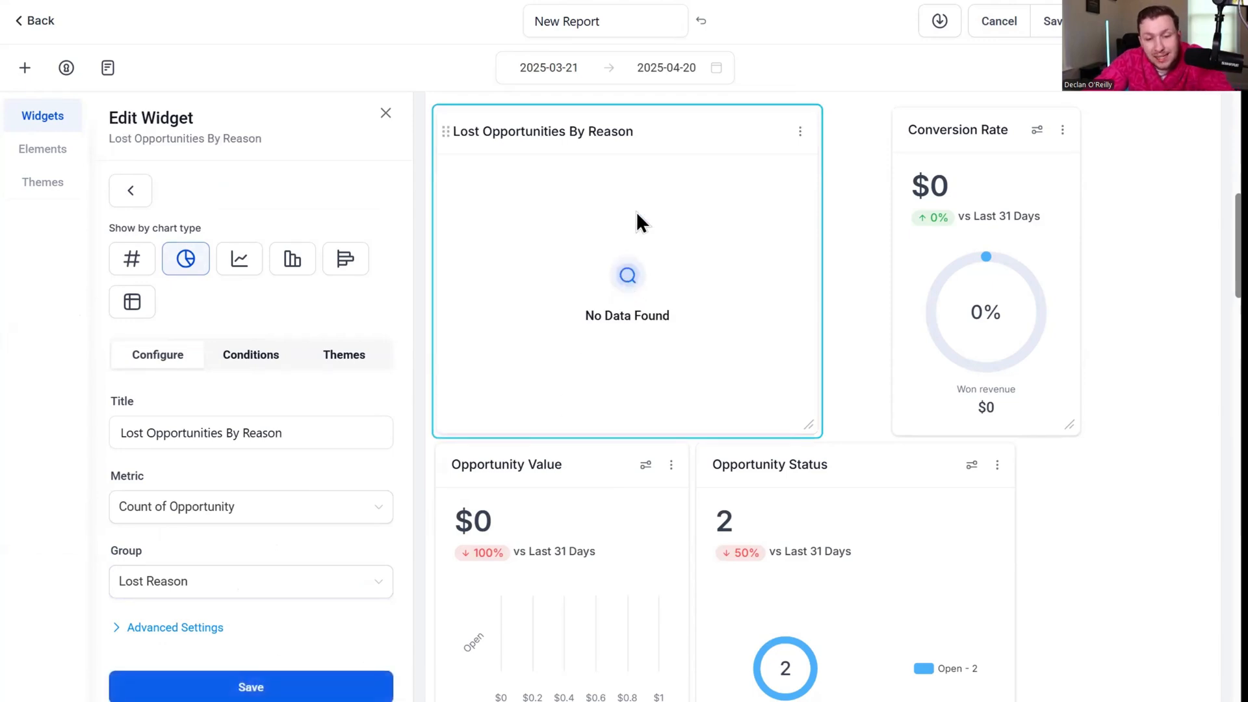
{"action": "left_click_drag", "start_coordinate": [621, 245], "coordinate": [633, 198]}
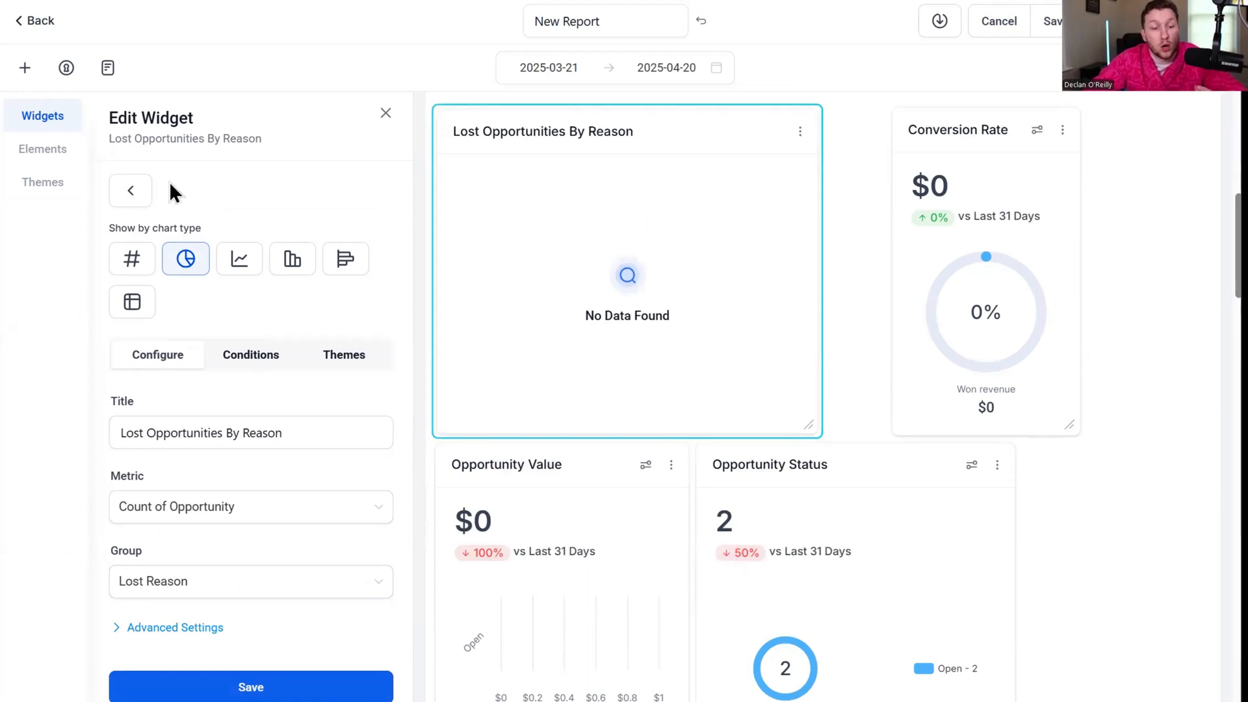
{"action": "left_click", "coordinate": [385, 114]}
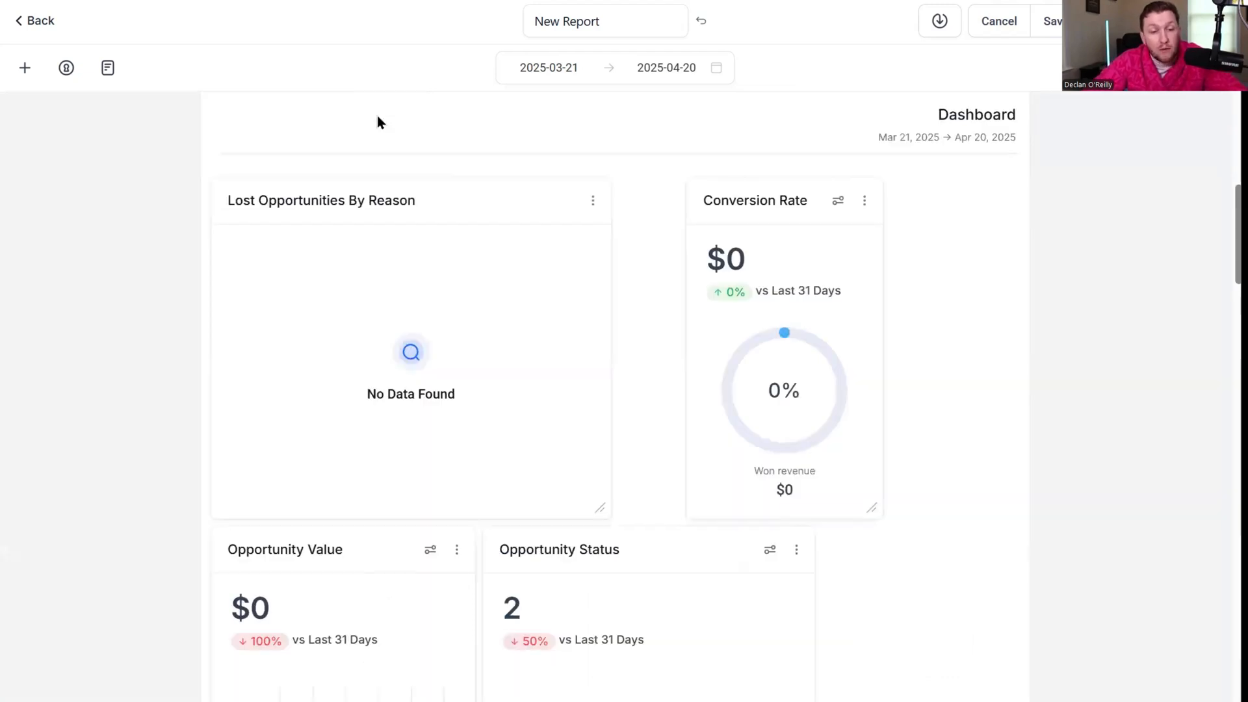
Reopen the widget library and examine its widget categories, including Calls
{"action": "left_click", "coordinate": [16, 69]}
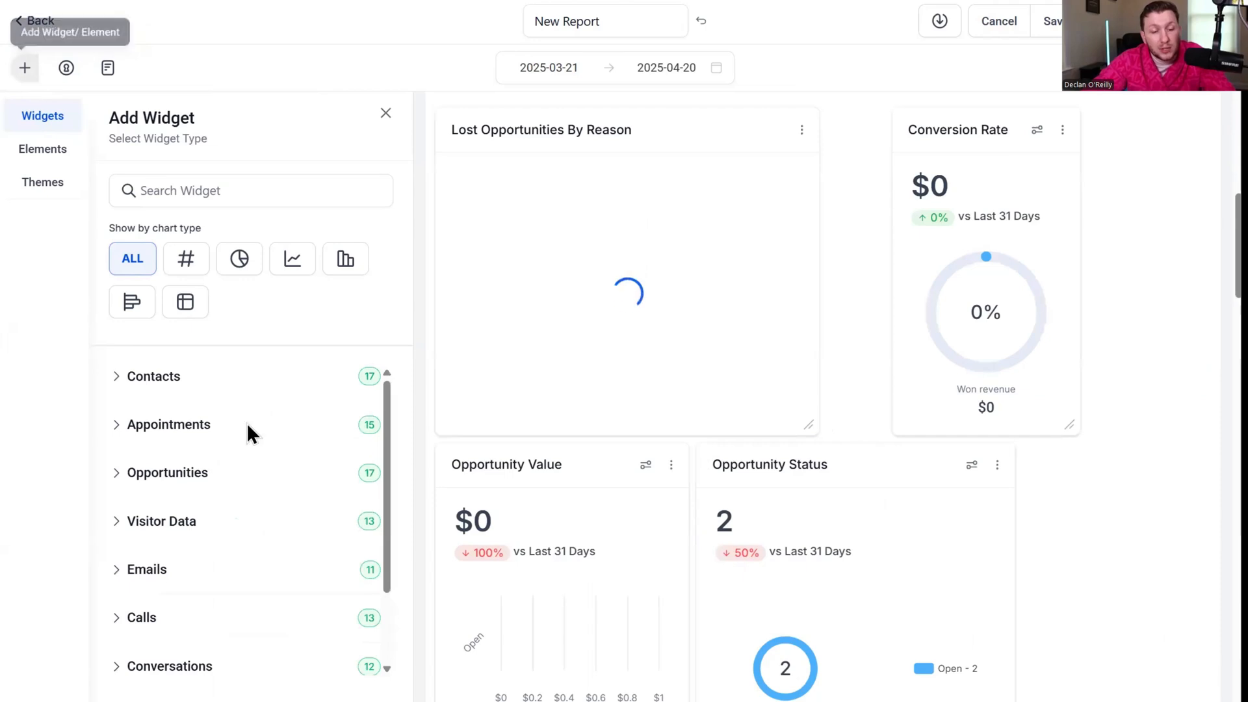
{"action": "scroll", "coordinate": [221, 468], "scroll_direction": "down", "scroll_amount": 2}
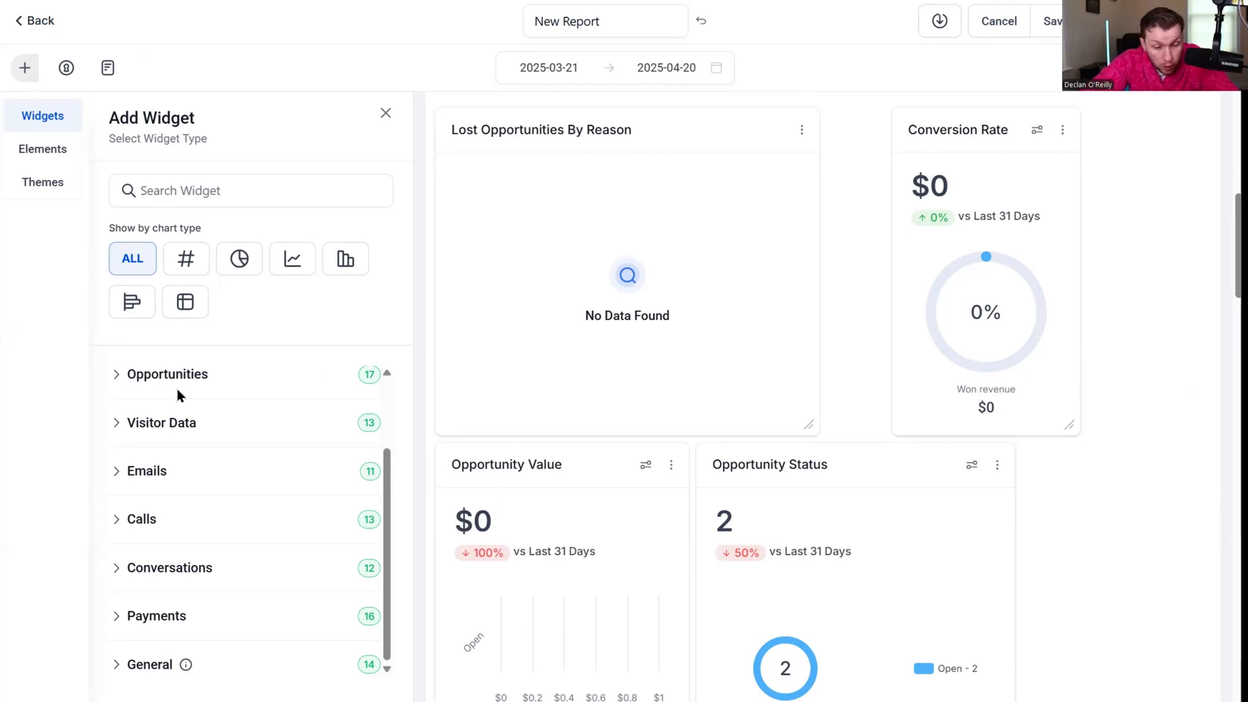
{"action": "left_click", "coordinate": [117, 518]}
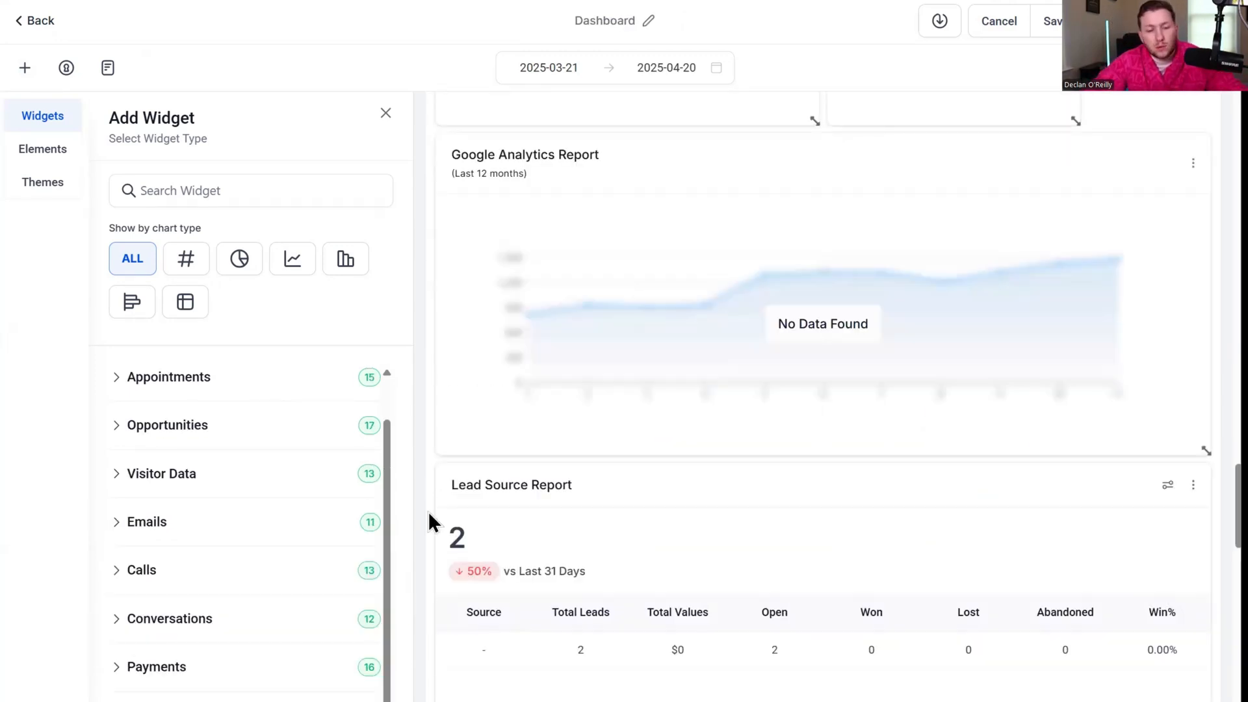
{"action": "scroll", "coordinate": [224, 485], "scroll_direction": "up", "scroll_amount": 1}
{"action": "scroll", "coordinate": [223, 485], "scroll_direction": "down", "scroll_amount": 1}
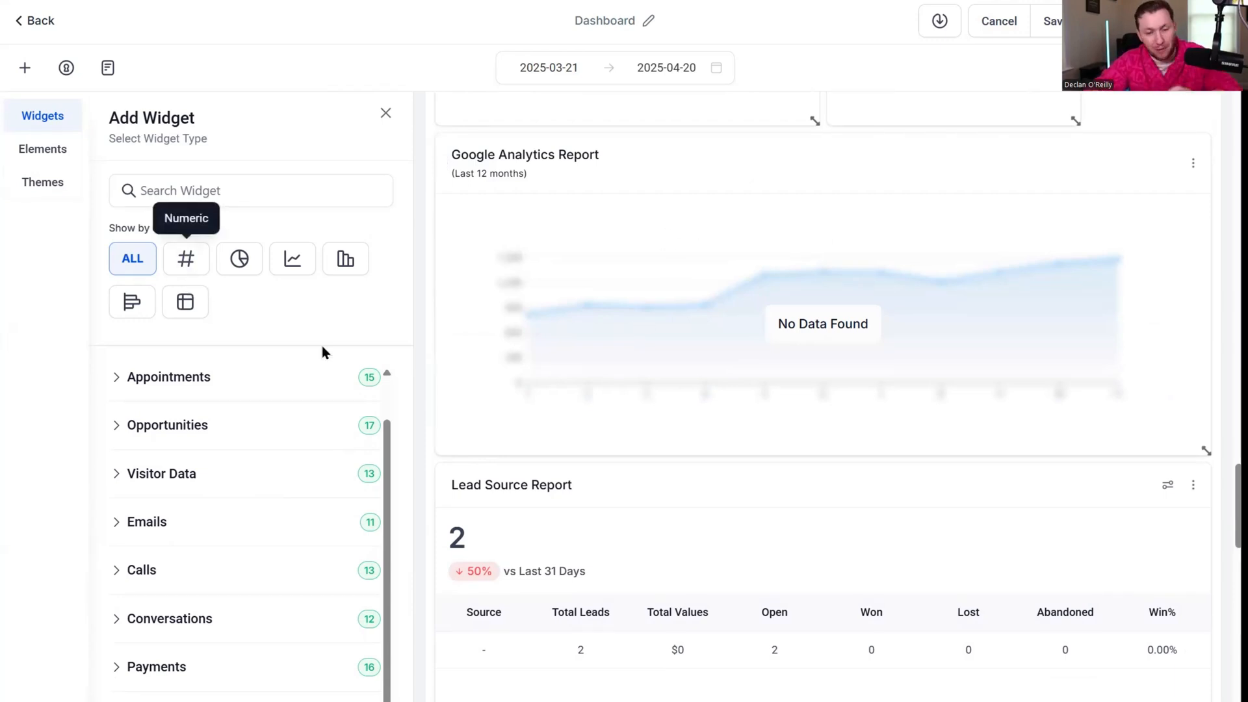
{"action": "scroll", "coordinate": [318, 480], "scroll_direction": "up", "scroll_amount": 1}
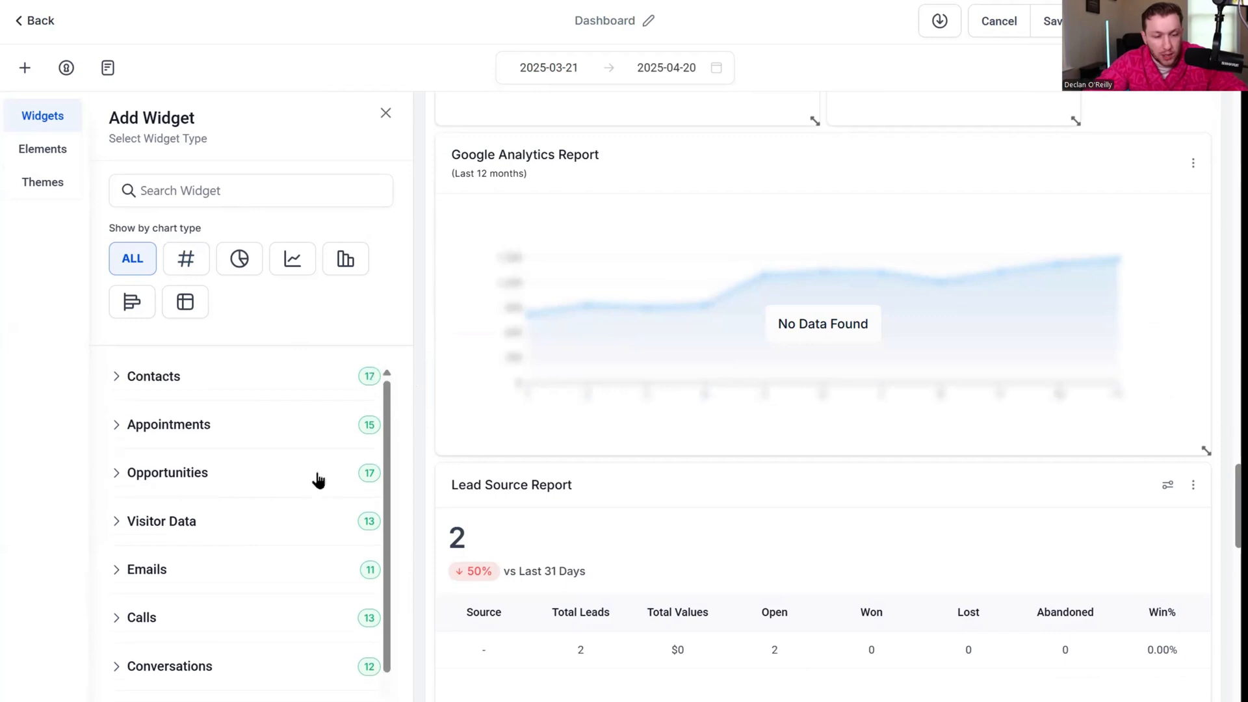
Add a numeric Contacts Count widget with the Count of Contact metric and view its underlying records
{"action": "left_click", "coordinate": [231, 376]}
{"action": "left_click", "coordinate": [253, 431]}
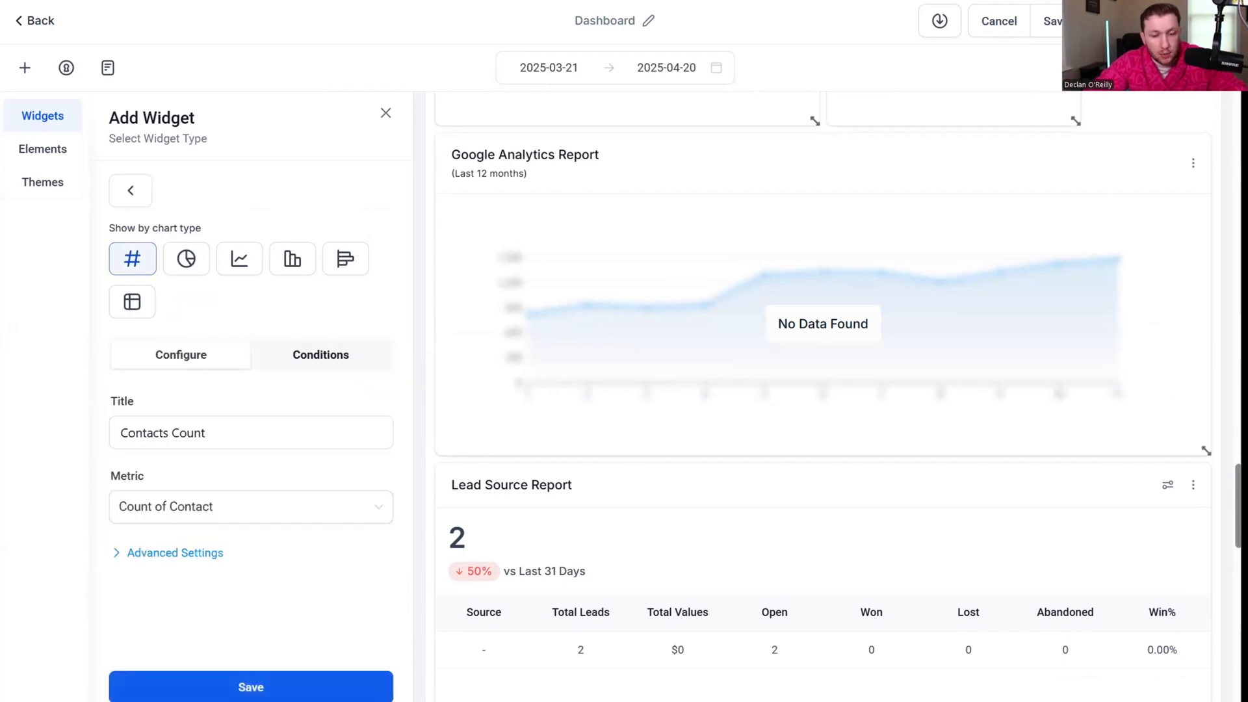
{"action": "left_click", "coordinate": [250, 688]}
{"action": "left_click", "coordinate": [594, 546]}
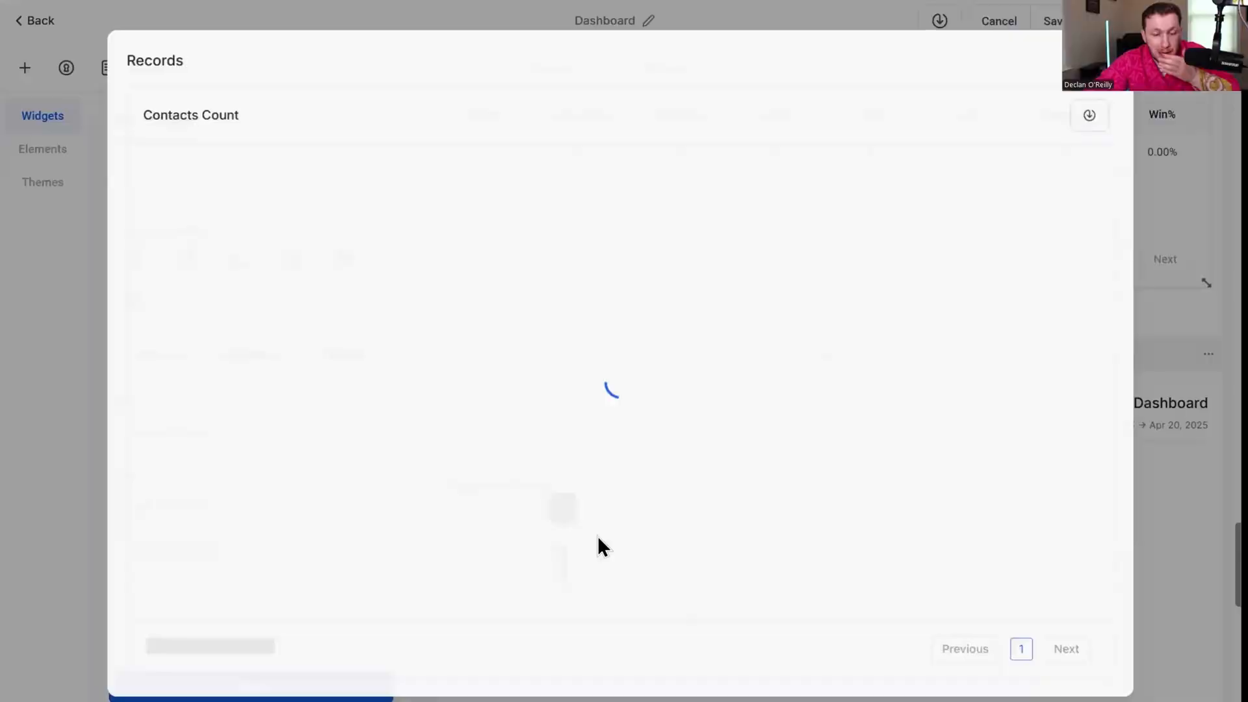
{"action": "key", "text": "Escape"}
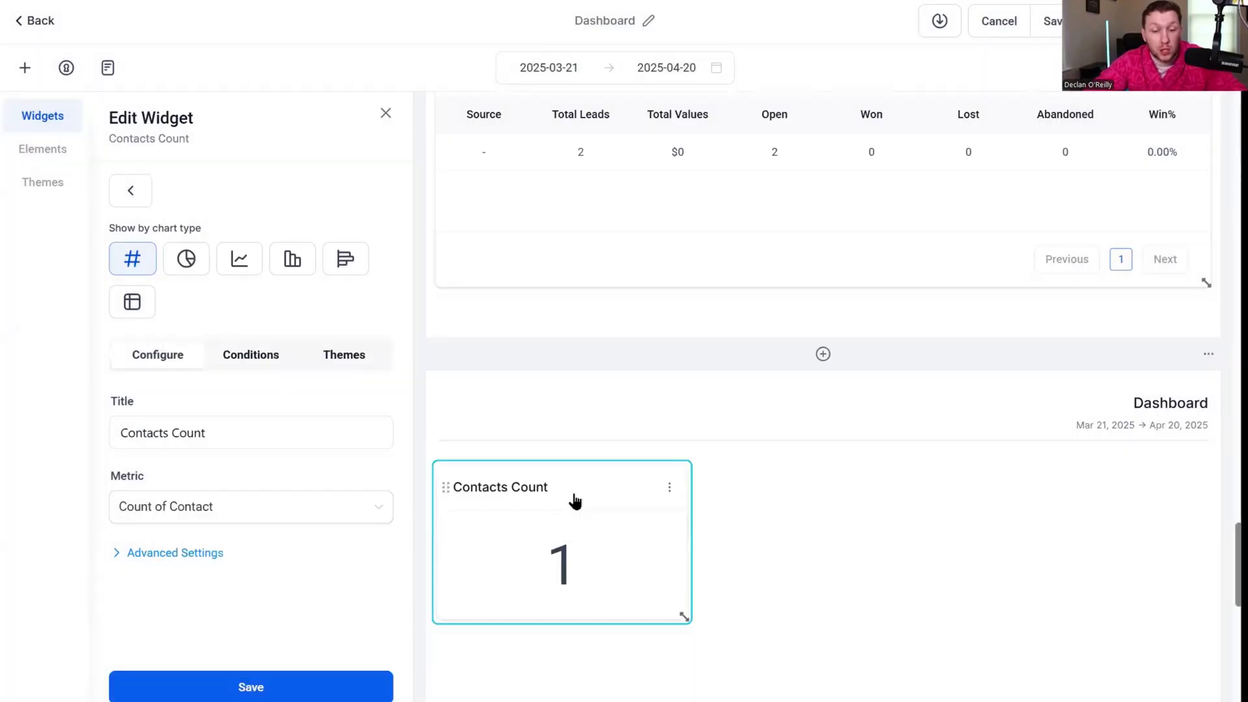
Try the Contacts Count widget as a donut chart, a line chart, a bar chart and a table
{"action": "left_click", "coordinate": [192, 261]}
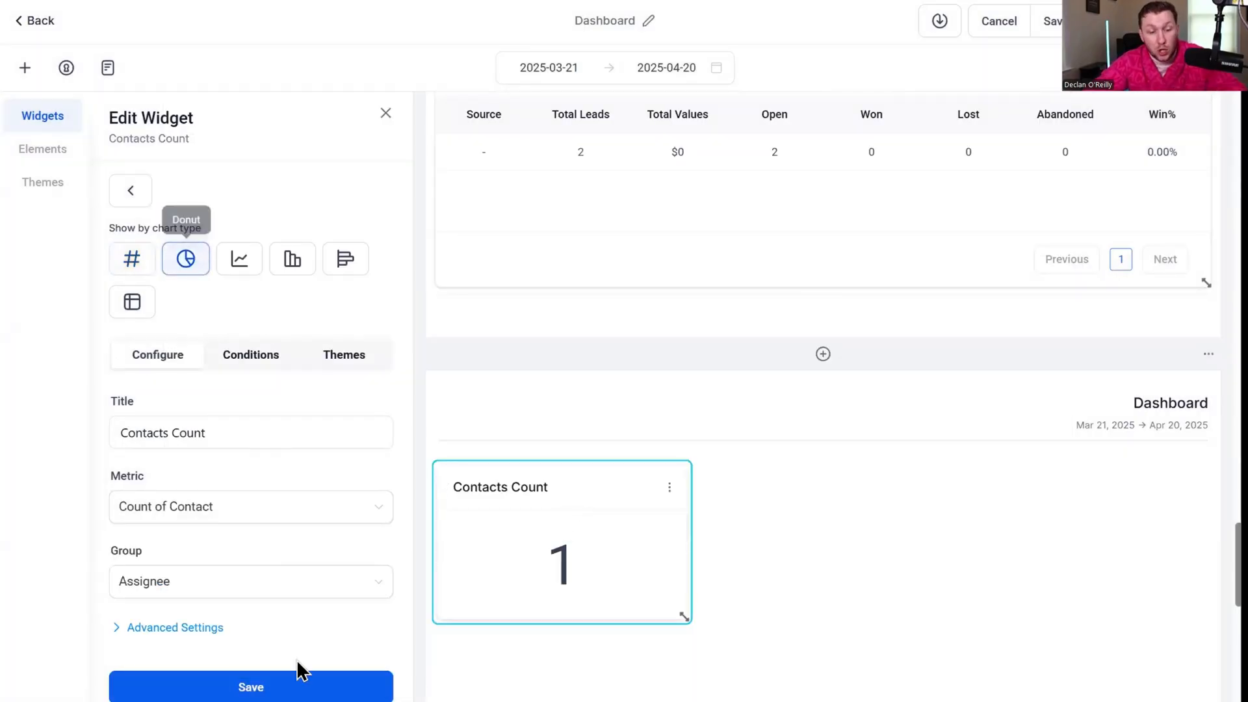
{"action": "left_click", "coordinate": [301, 690]}
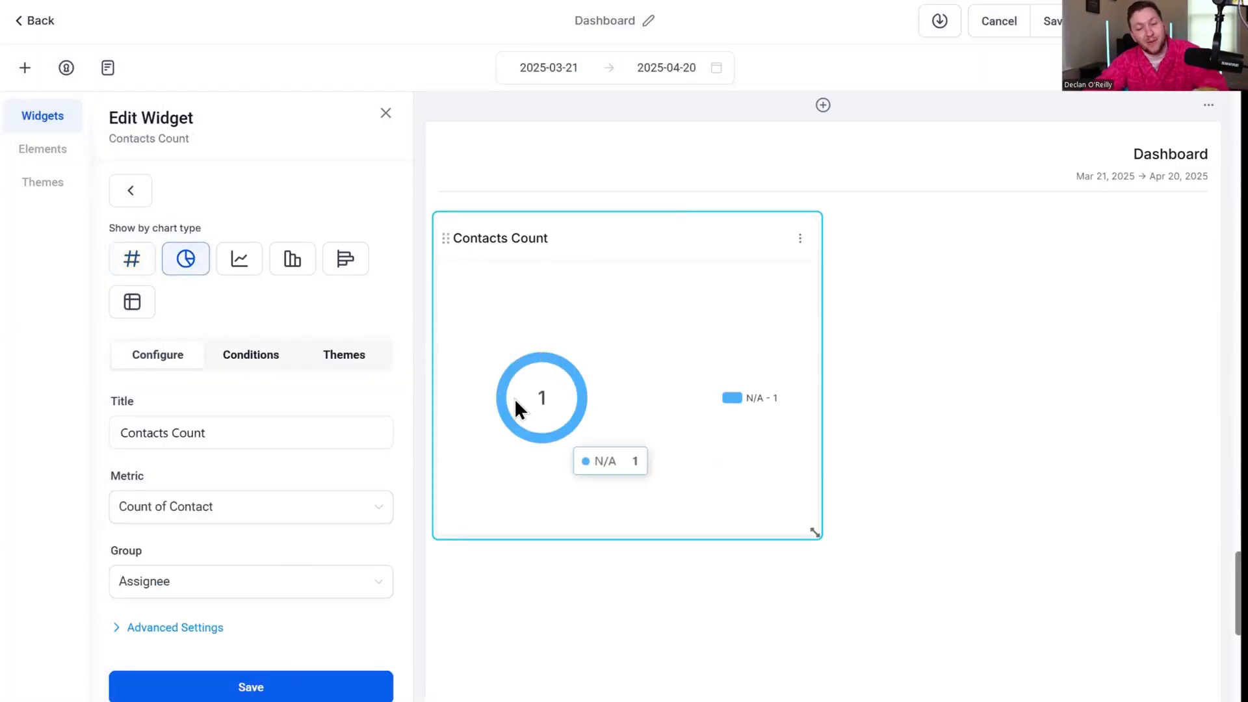
{"action": "left_click", "coordinate": [246, 273]}
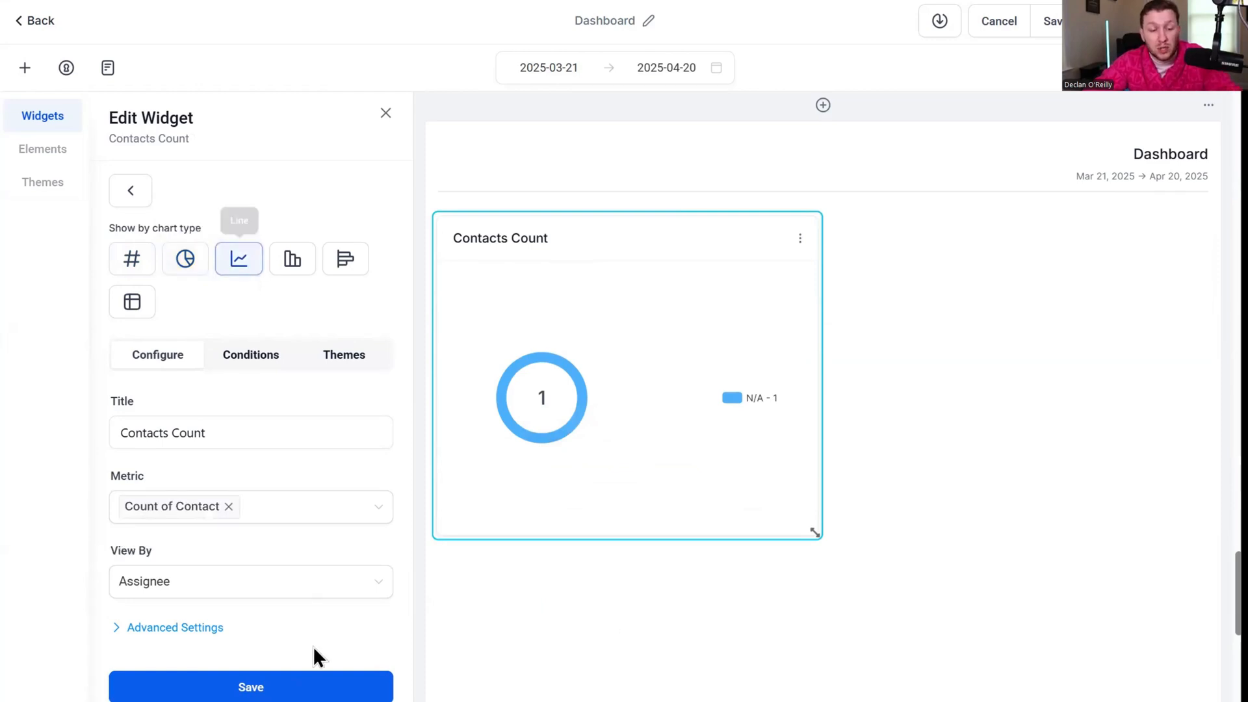
{"action": "left_click", "coordinate": [318, 682]}
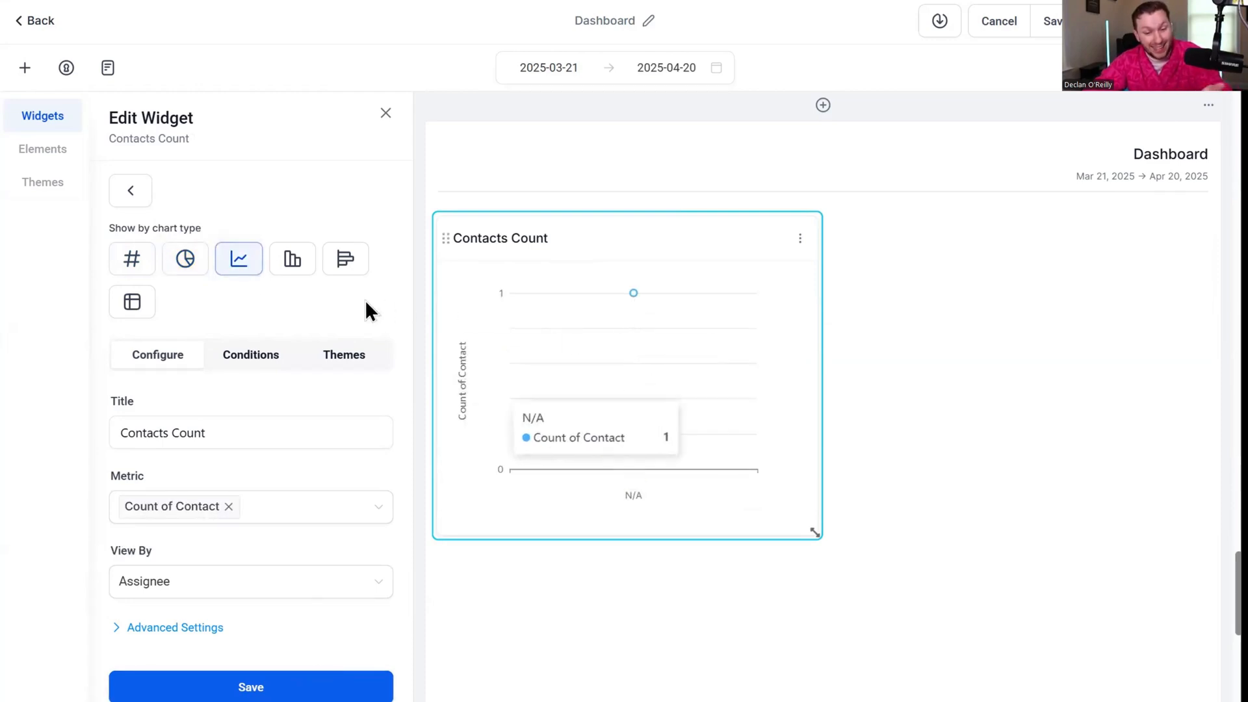
{"action": "left_click", "coordinate": [291, 272]}
{"action": "left_click", "coordinate": [359, 684]}
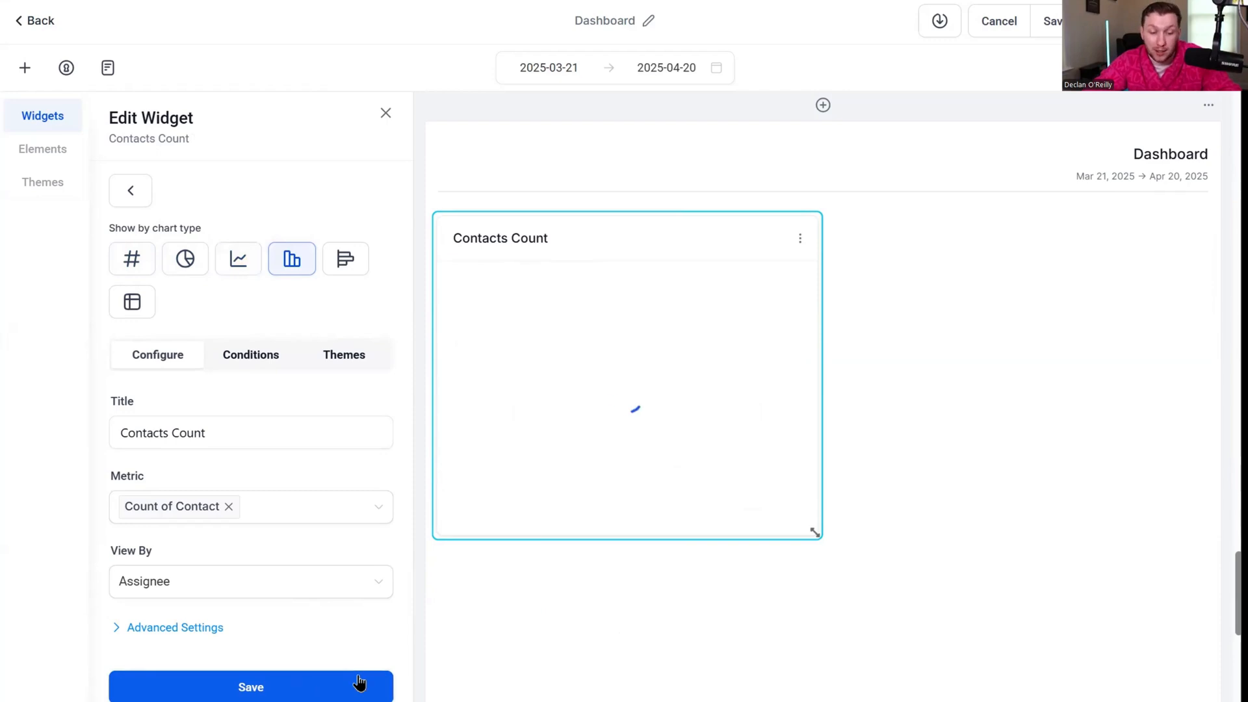
{"action": "left_click", "coordinate": [132, 302]}
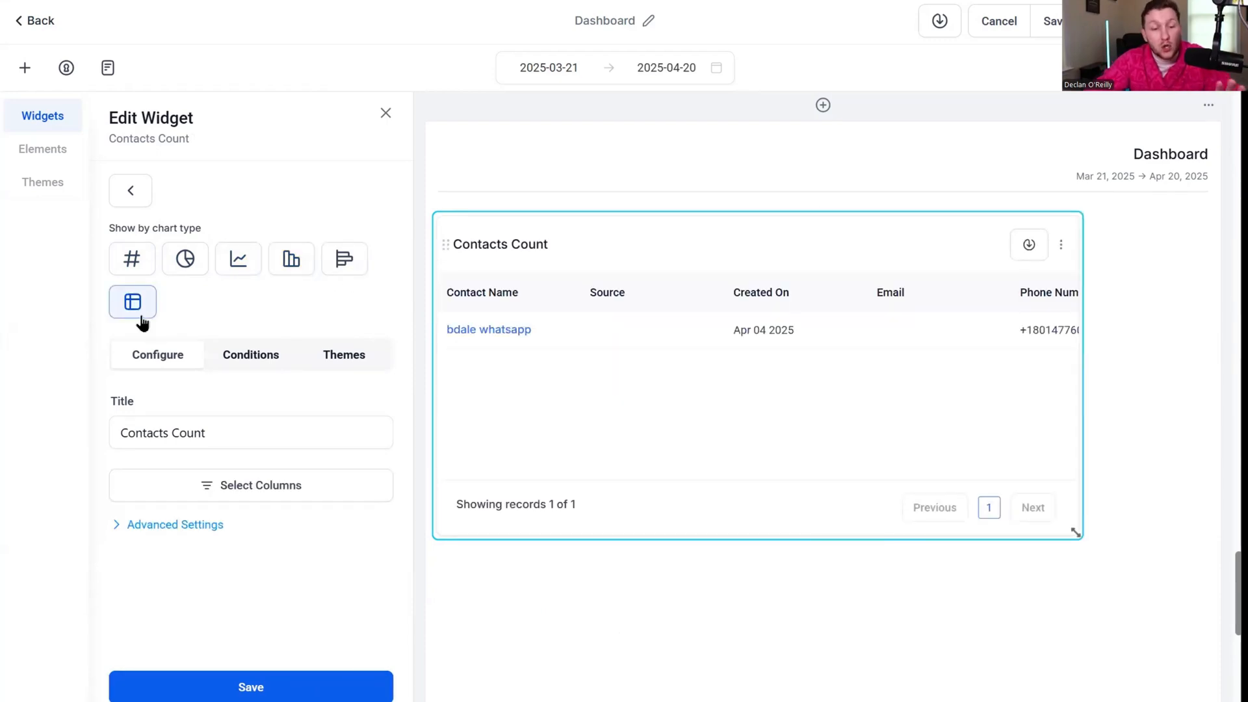
Change the Contacts Count widget from a table to a donut chart of Count of Contact grouped by Assignee
{"action": "left_click", "coordinate": [185, 259]}
{"action": "left_click", "coordinate": [322, 686]}
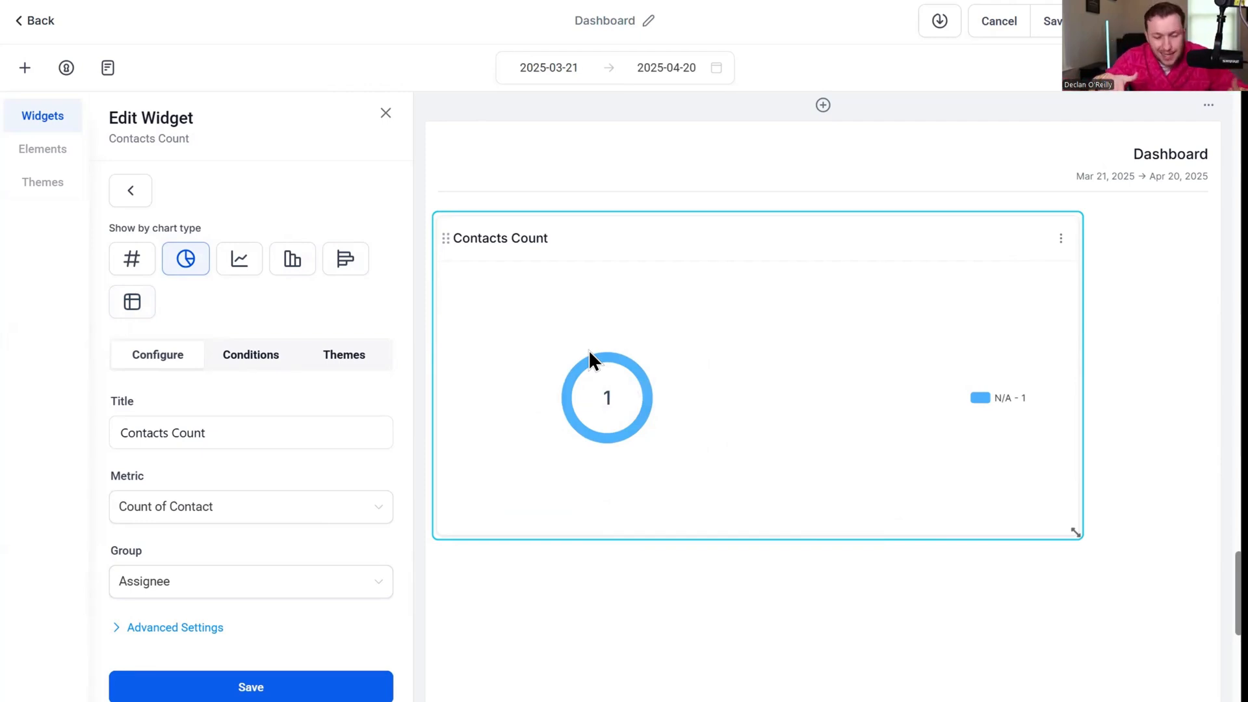
Try several color themes, including Green and orange, on the Contacts Count donut widget and restore its default gray theme
{"action": "left_click", "coordinate": [256, 359]}
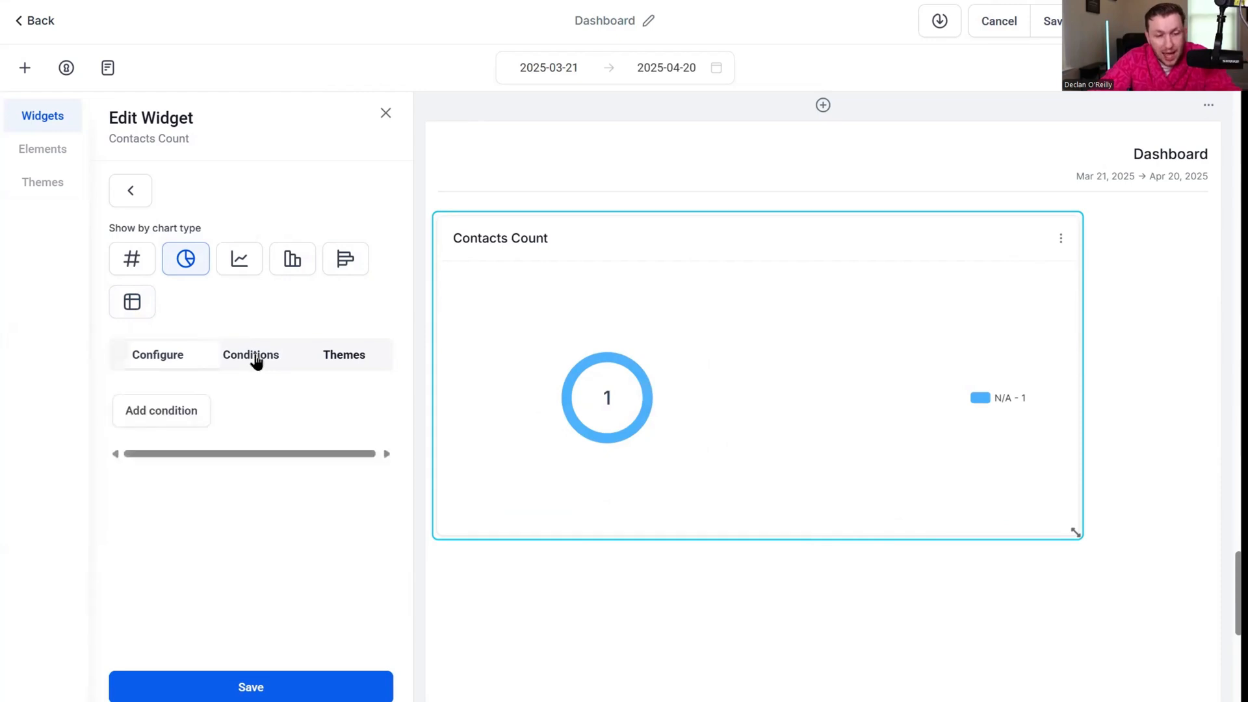
{"action": "left_click", "coordinate": [345, 354]}
{"action": "left_click", "coordinate": [259, 450]}
{"action": "left_click", "coordinate": [323, 446]}
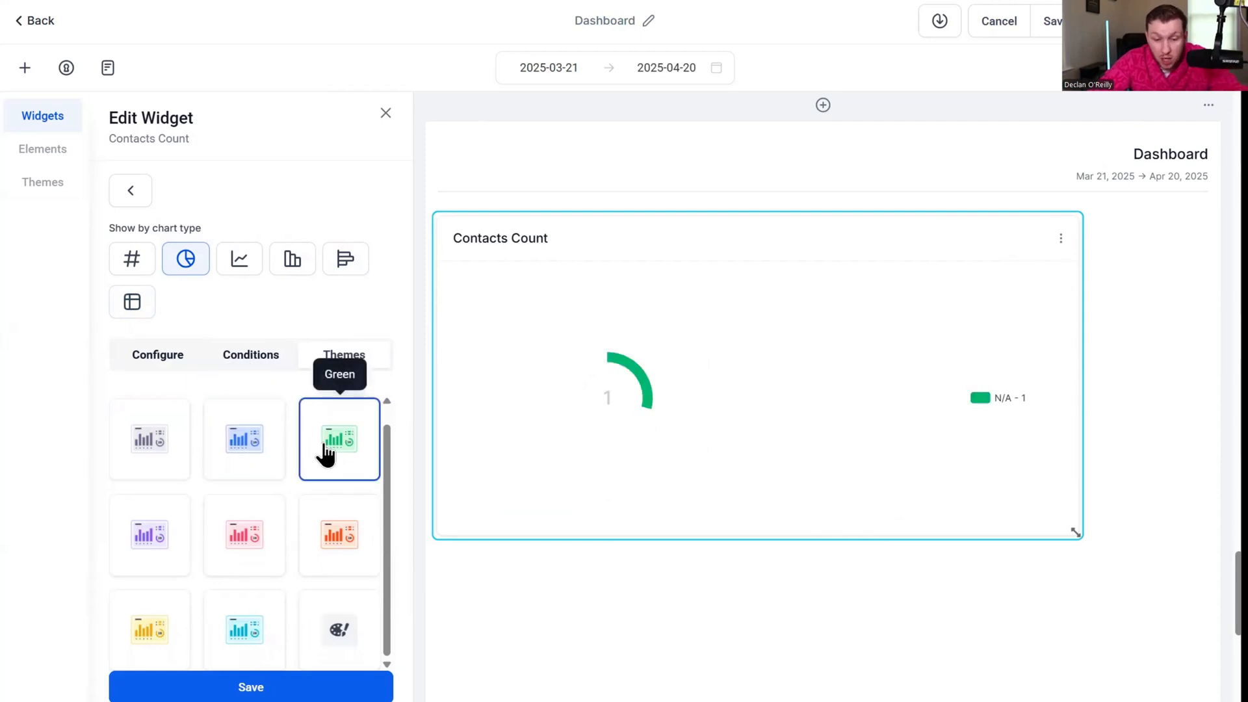
{"action": "left_click", "coordinate": [274, 509]}
{"action": "left_click", "coordinate": [349, 545]}
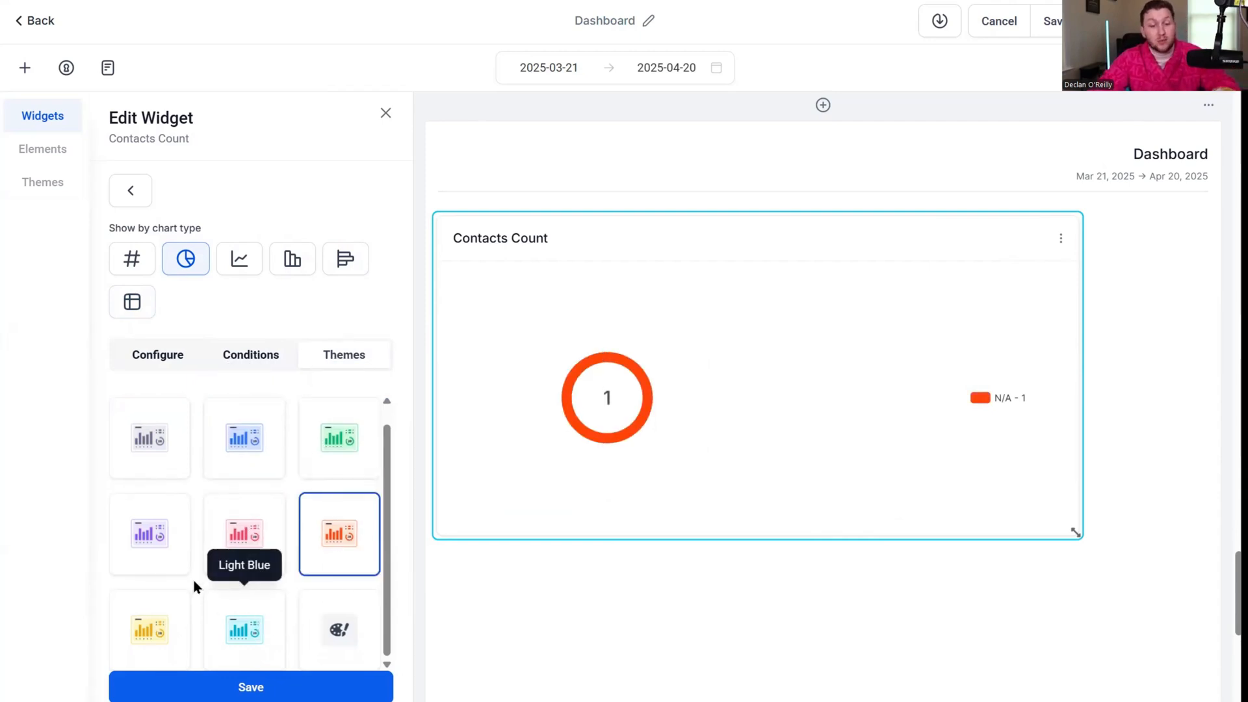
{"action": "left_click", "coordinate": [149, 437]}
{"action": "scroll", "coordinate": [342, 448], "scroll_direction": "up", "scroll_amount": 1}
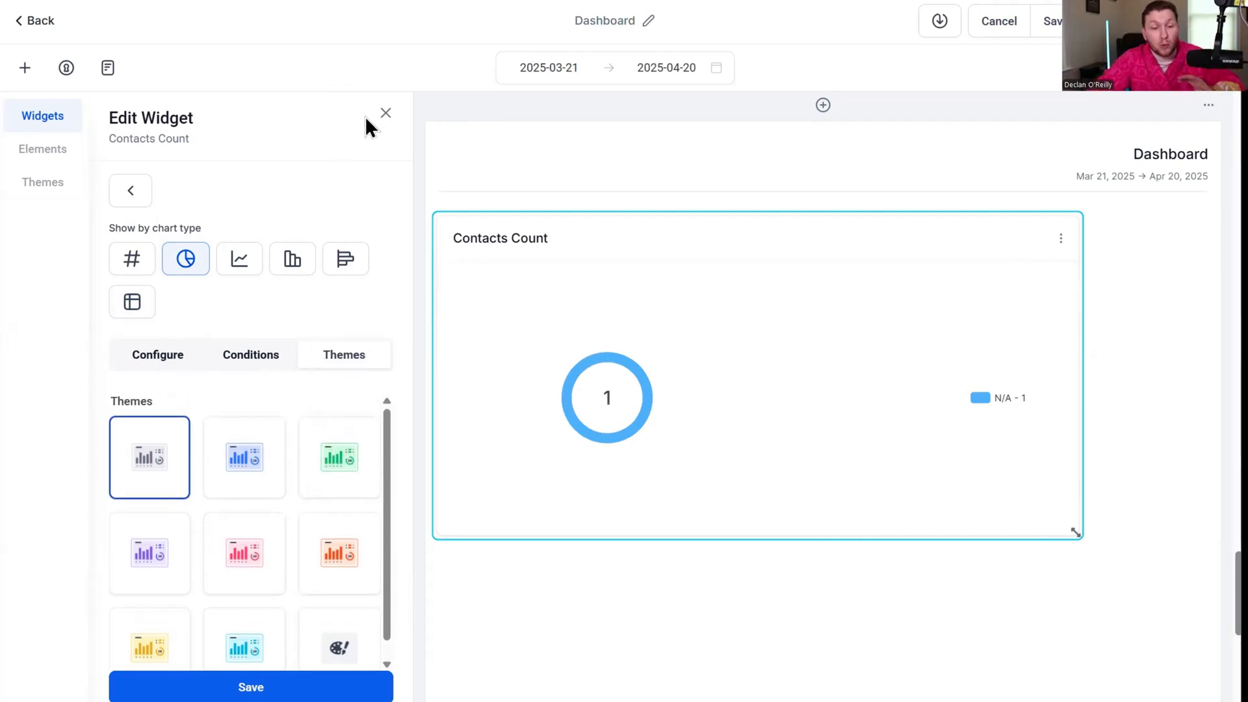
{"action": "left_click", "coordinate": [386, 113]}
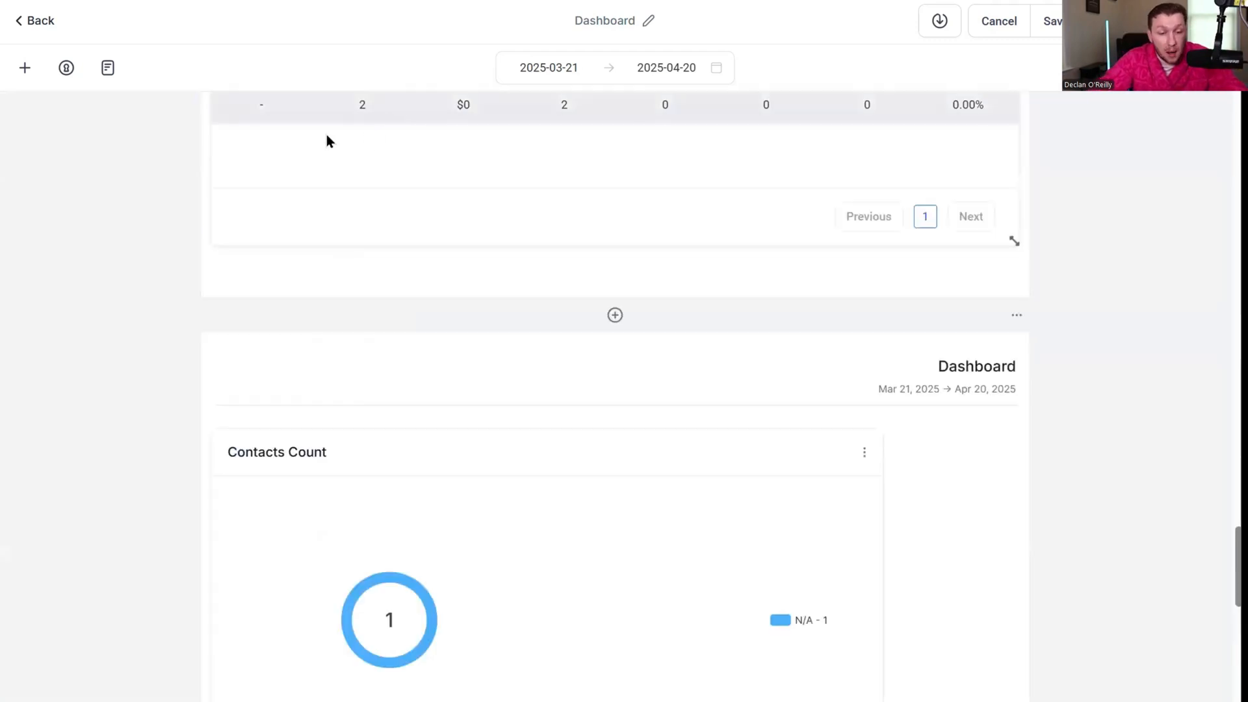
Reopen the widget library and delete the Facebook Ads Report widget from the report
{"action": "left_click", "coordinate": [26, 69]}
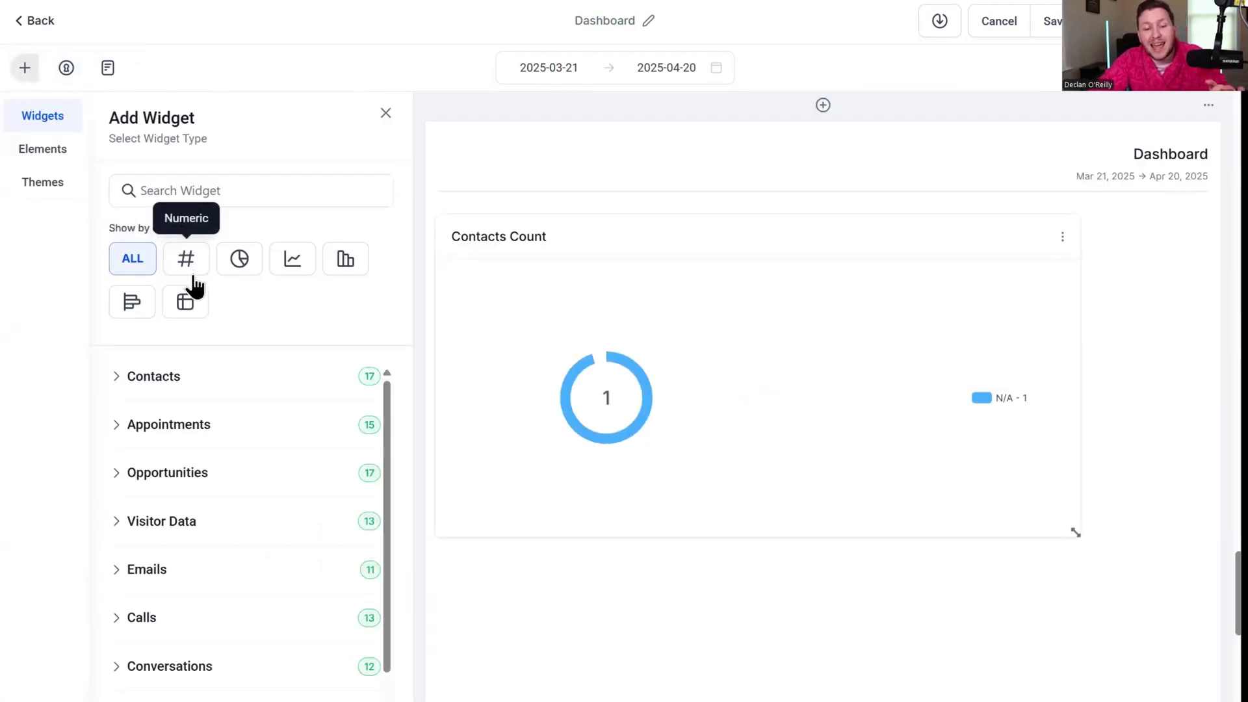
{"action": "scroll", "coordinate": [216, 430], "scroll_direction": "down", "scroll_amount": 1}
{"action": "scroll", "coordinate": [148, 505], "scroll_direction": "up", "scroll_amount": 1}
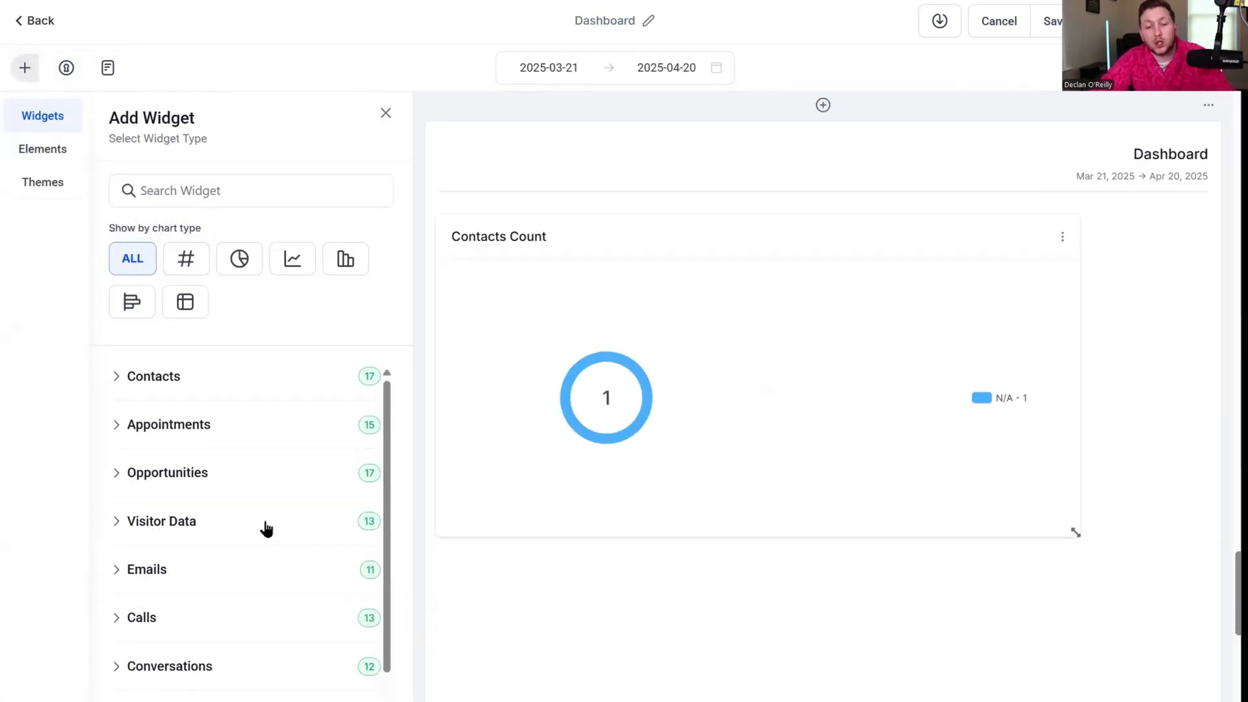
{"action": "scroll", "coordinate": [585, 440], "scroll_direction": "down", "scroll_amount": 10}
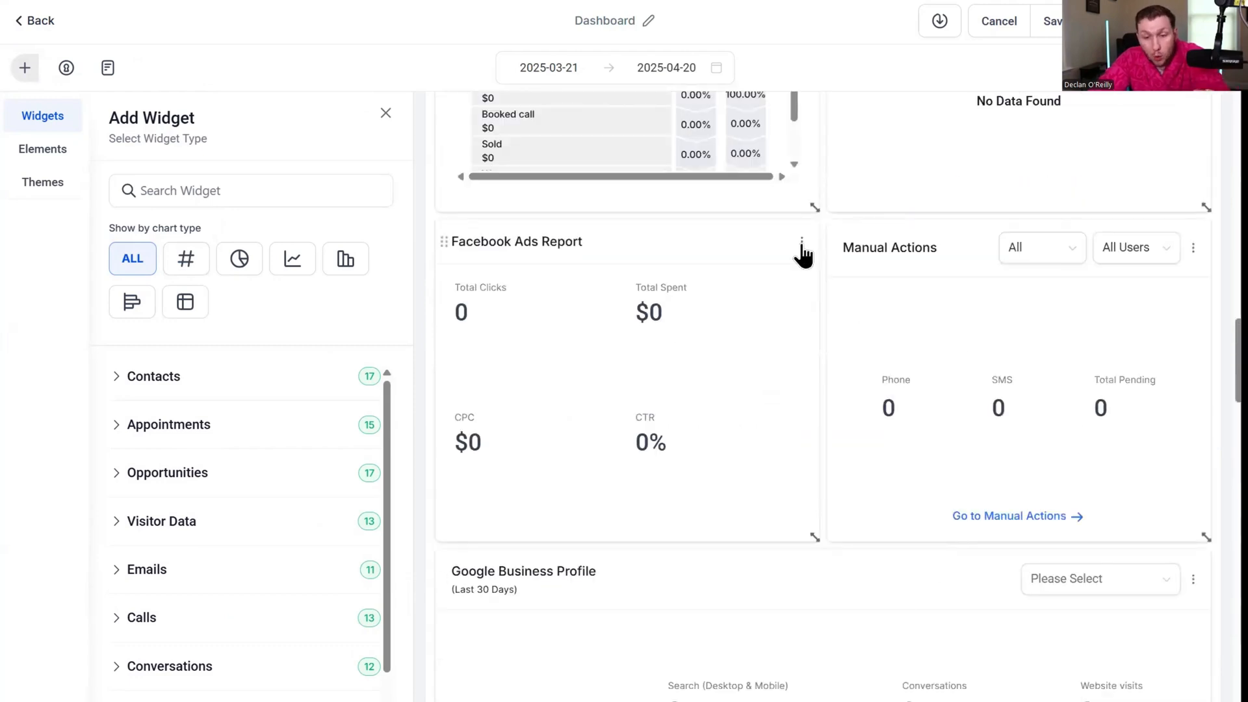
{"action": "left_click", "coordinate": [801, 244]}
{"action": "left_click", "coordinate": [801, 206]}
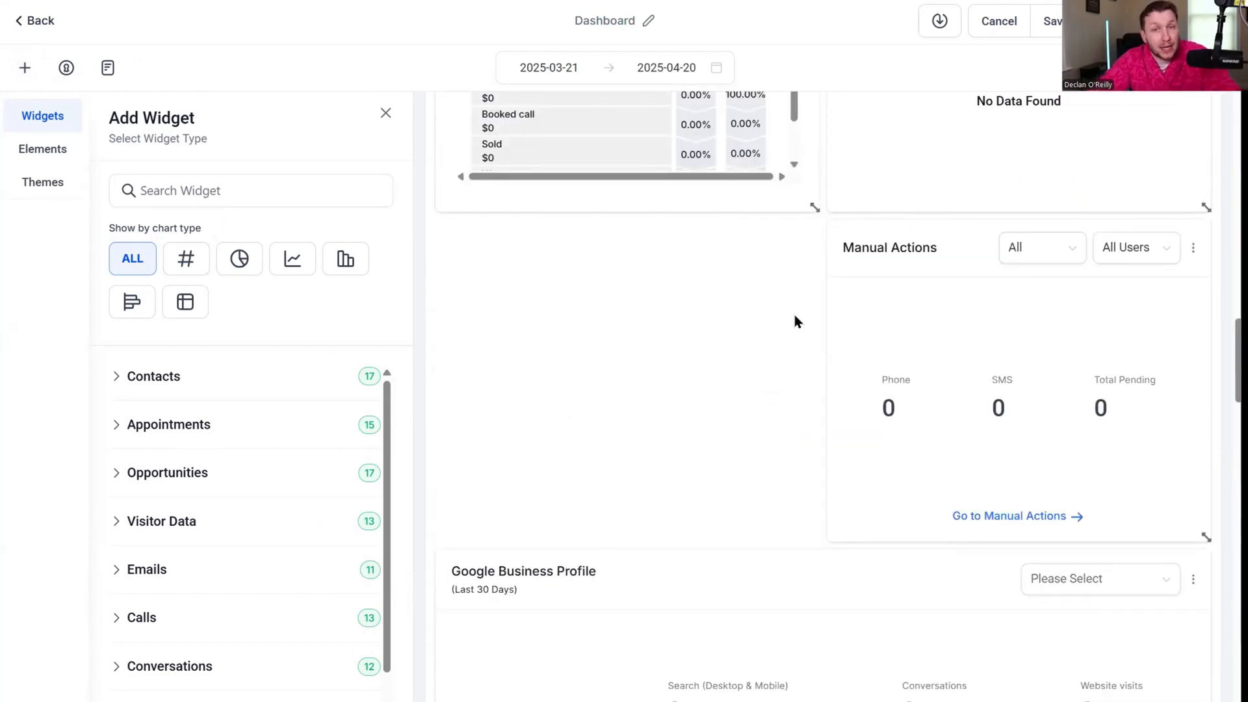
{"action": "scroll", "coordinate": [760, 390], "scroll_direction": "down", "scroll_amount": 4}
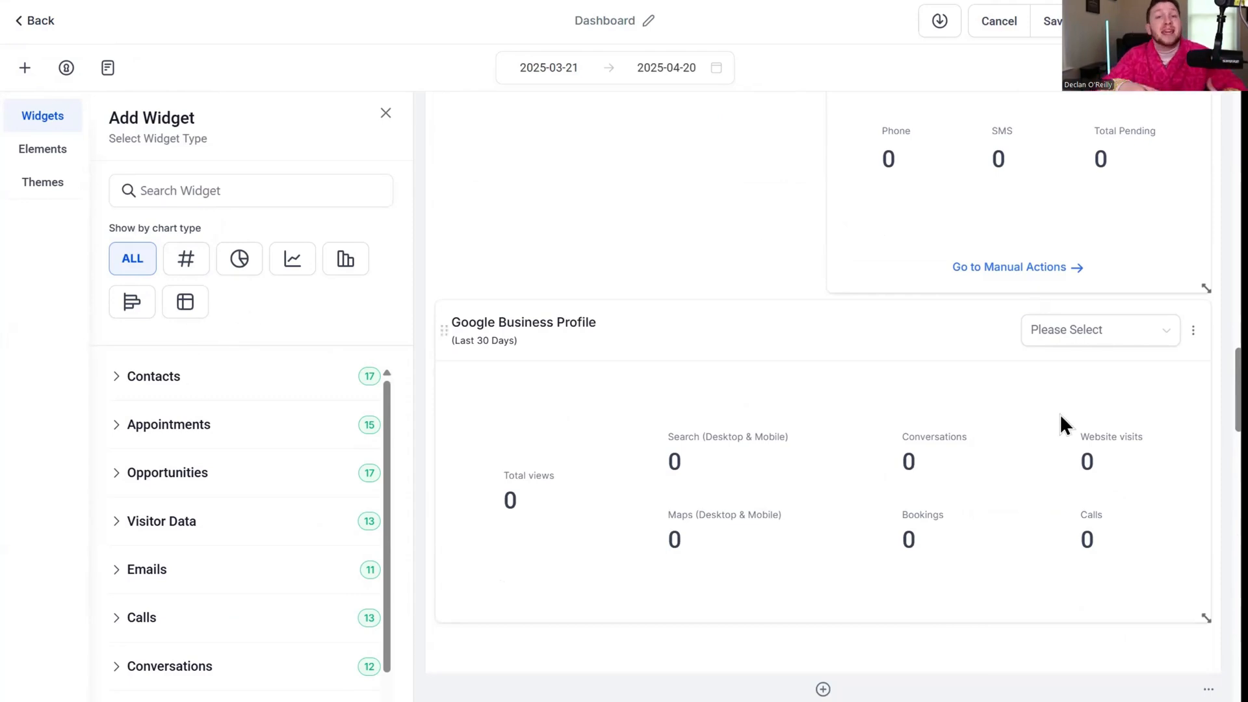
Examine the available element types and the Image element's settings and media storage without adding an image
{"action": "left_click", "coordinate": [42, 154]}
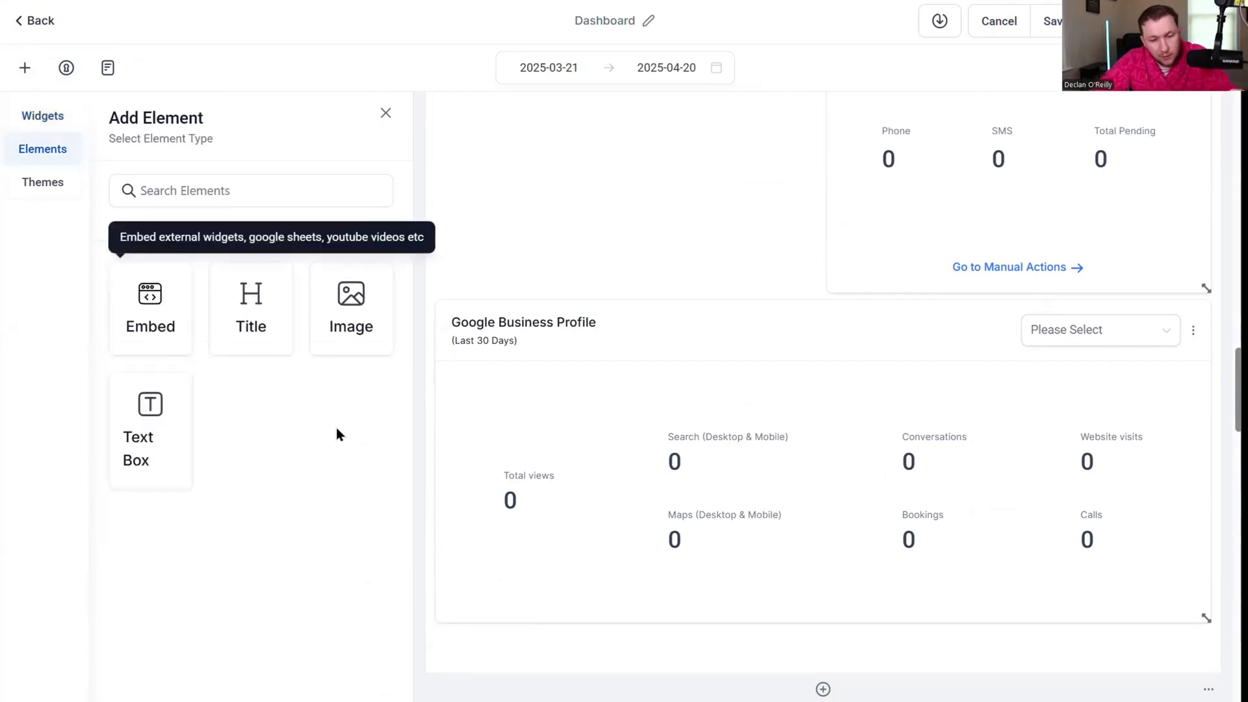
{"action": "left_click_drag", "start_coordinate": [310, 341], "coordinate": [343, 323]}
{"action": "left_click", "coordinate": [344, 326]}
{"action": "left_click", "coordinate": [255, 365]}
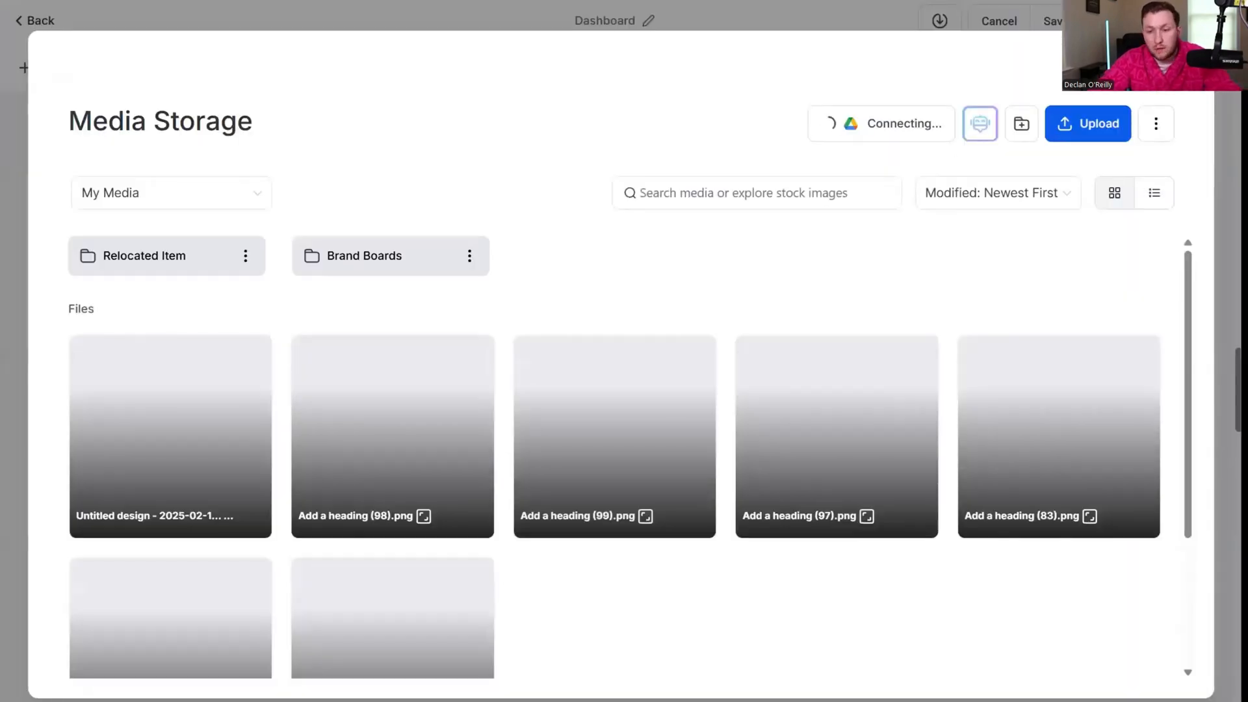
{"action": "left_click", "coordinate": [1186, 58]}
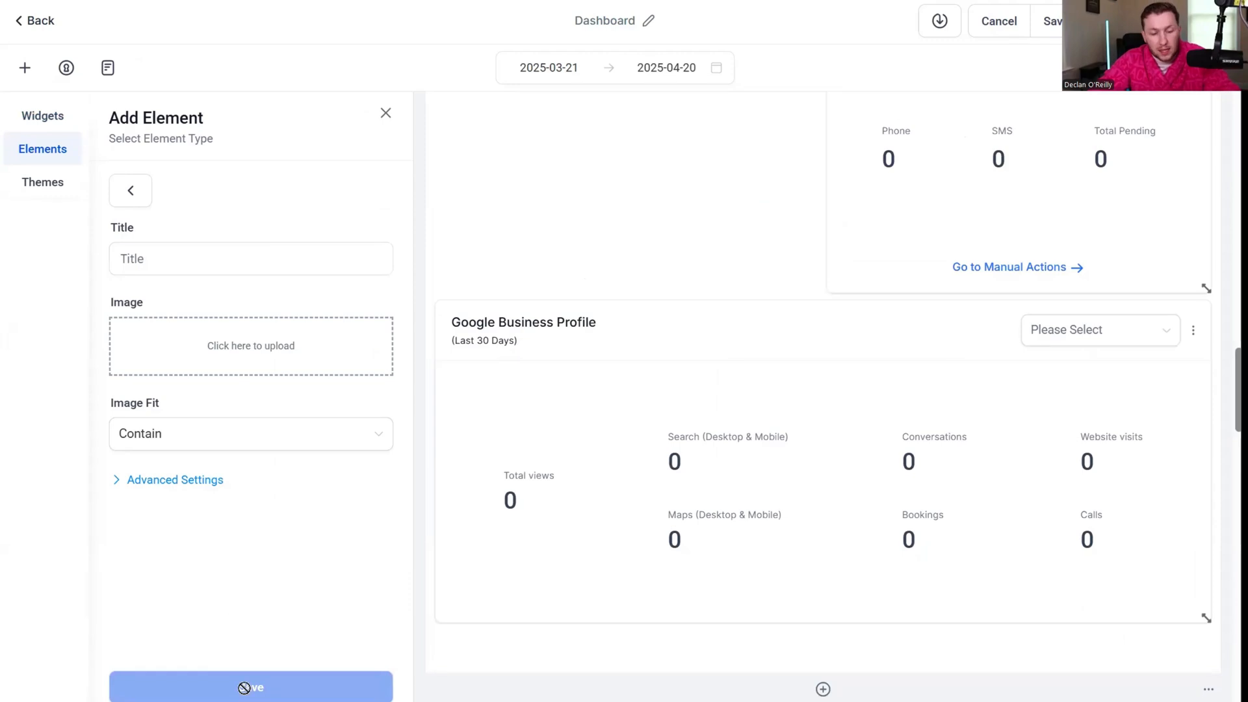
{"action": "left_click", "coordinate": [385, 113]}
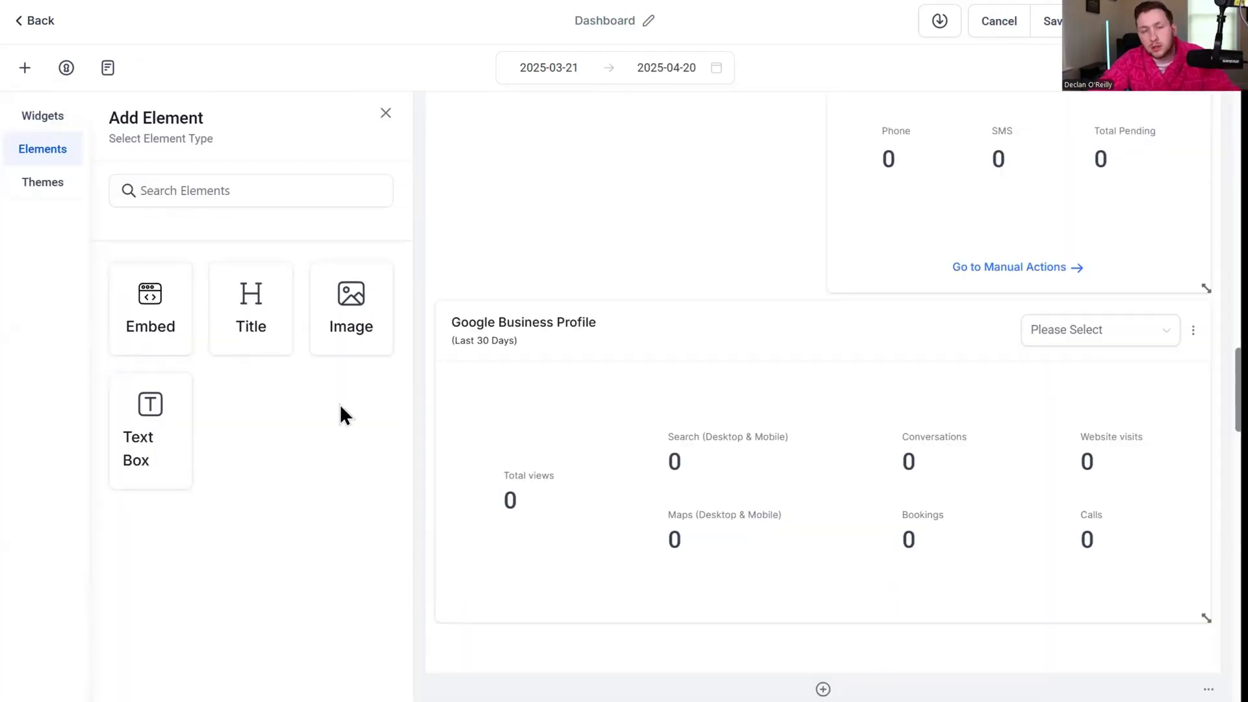
Try the orange and pink report themes, apply the green theme, and check the report pages
{"action": "left_click", "coordinate": [24, 182]}
{"action": "left_click", "coordinate": [325, 335]}
{"action": "left_click", "coordinate": [273, 326]}
{"action": "left_click", "coordinate": [350, 237]}
{"action": "scroll", "coordinate": [910, 448], "scroll_direction": "up", "scroll_amount": 15}
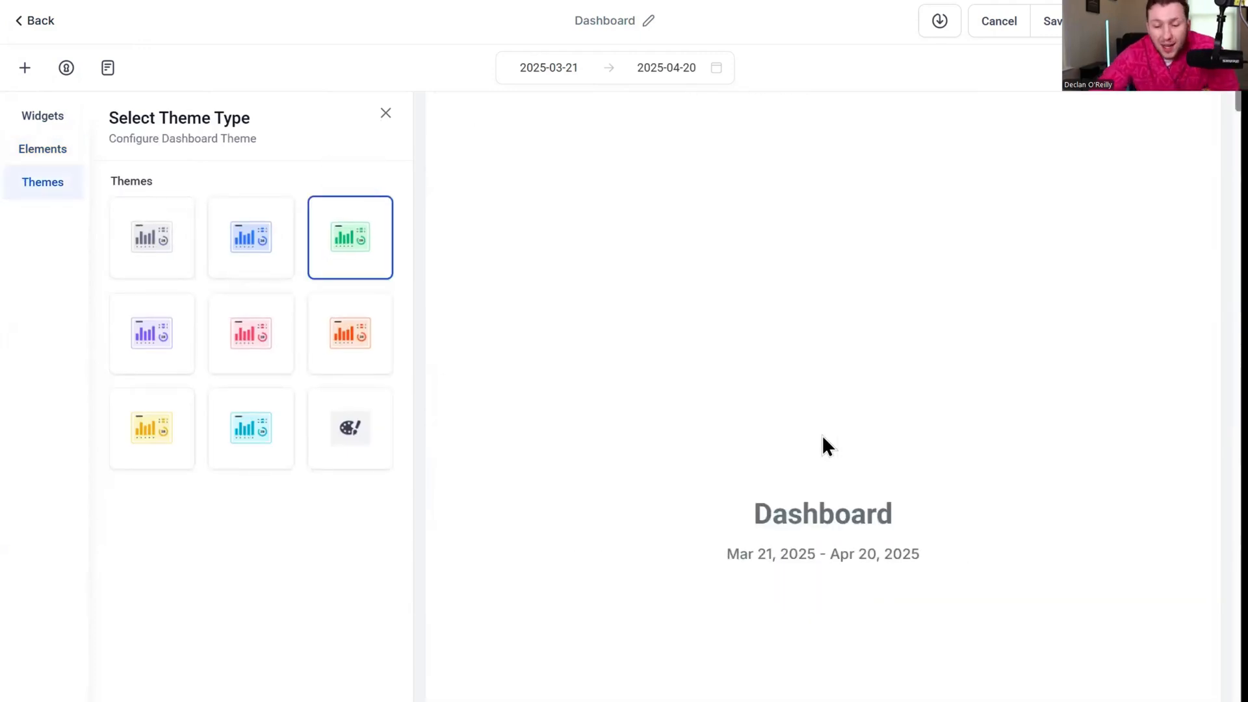
{"action": "scroll", "coordinate": [741, 617], "scroll_direction": "down", "scroll_amount": 8}
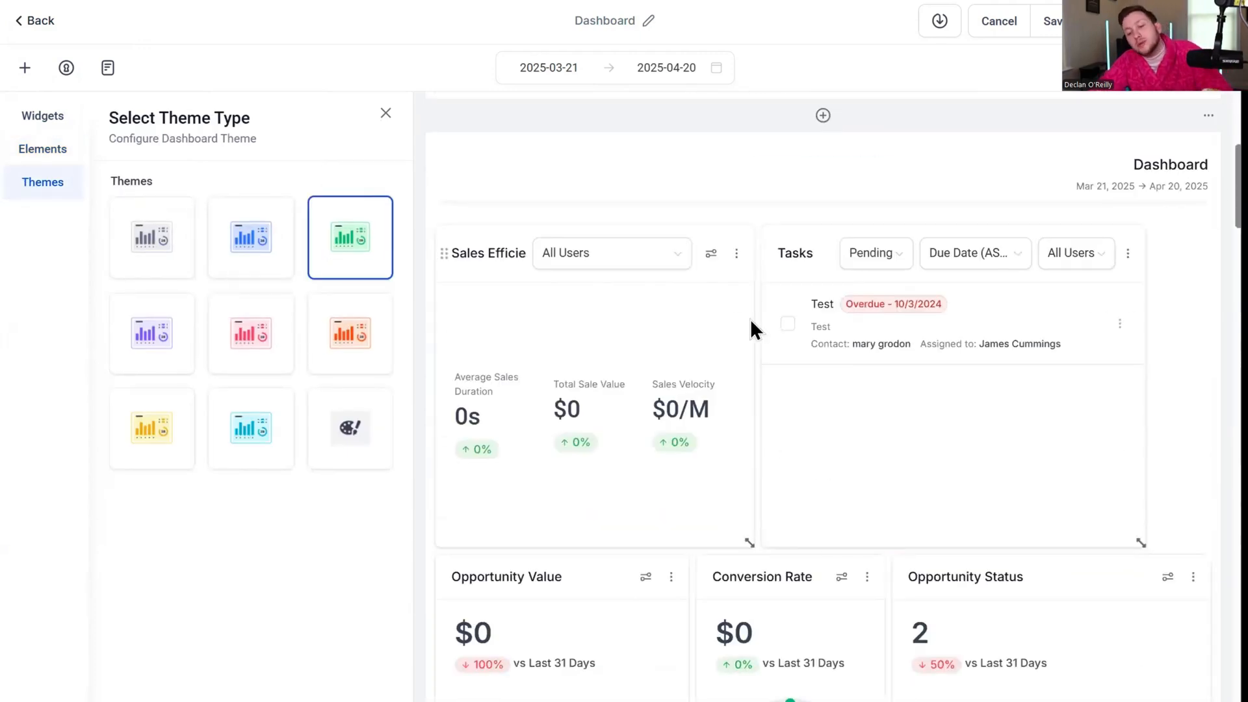
Leave the report editor, open the main Dashboard in edit mode, and look through its widgets
{"action": "left_click", "coordinate": [34, 26]}
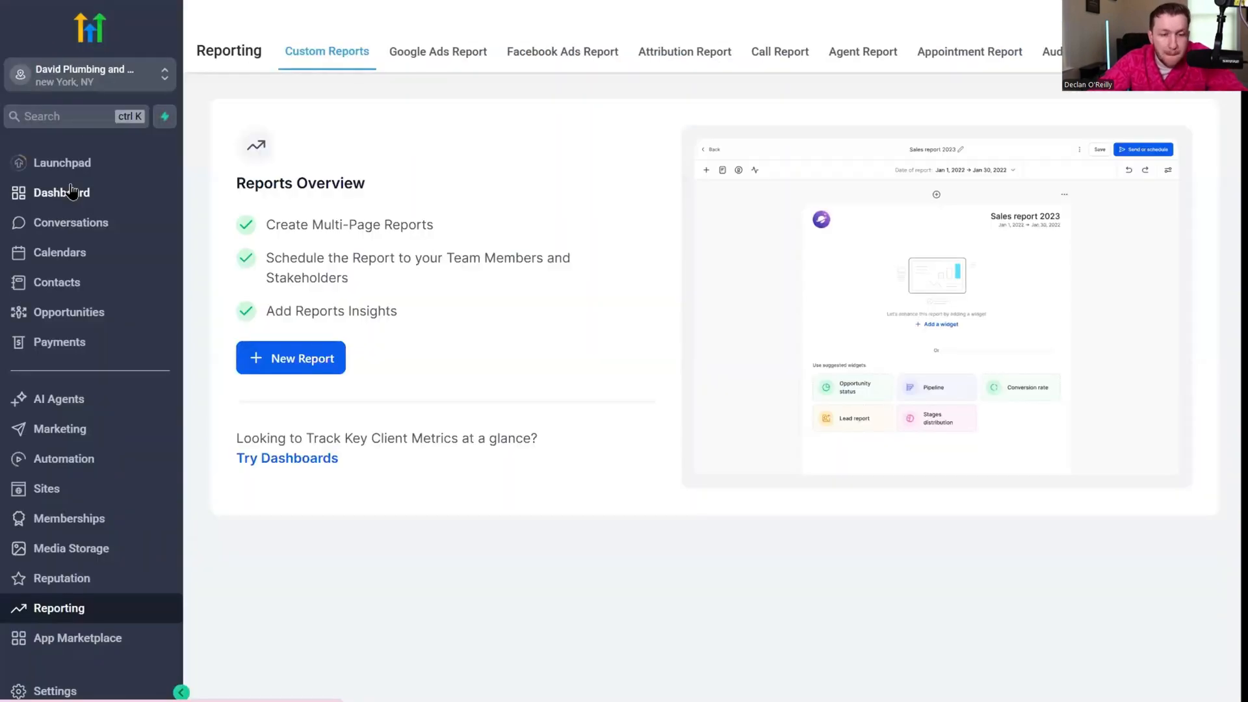
{"action": "left_click", "coordinate": [72, 190]}
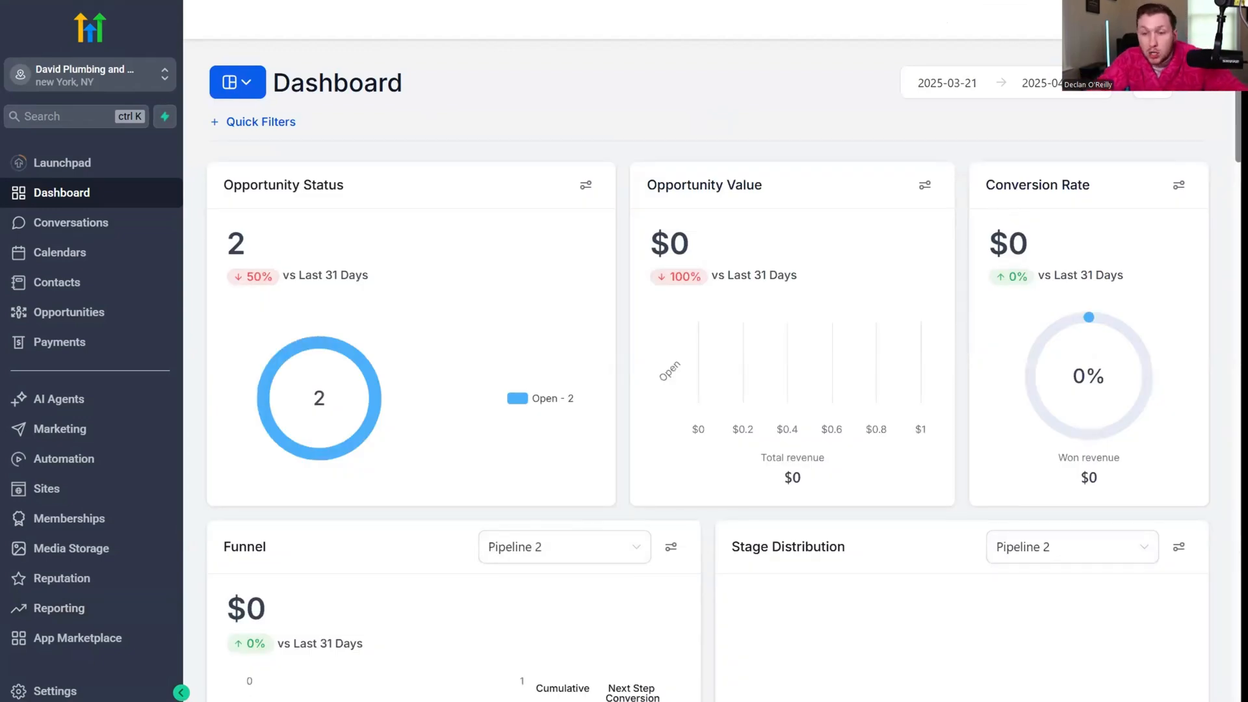
{"action": "left_click", "coordinate": [1152, 85]}
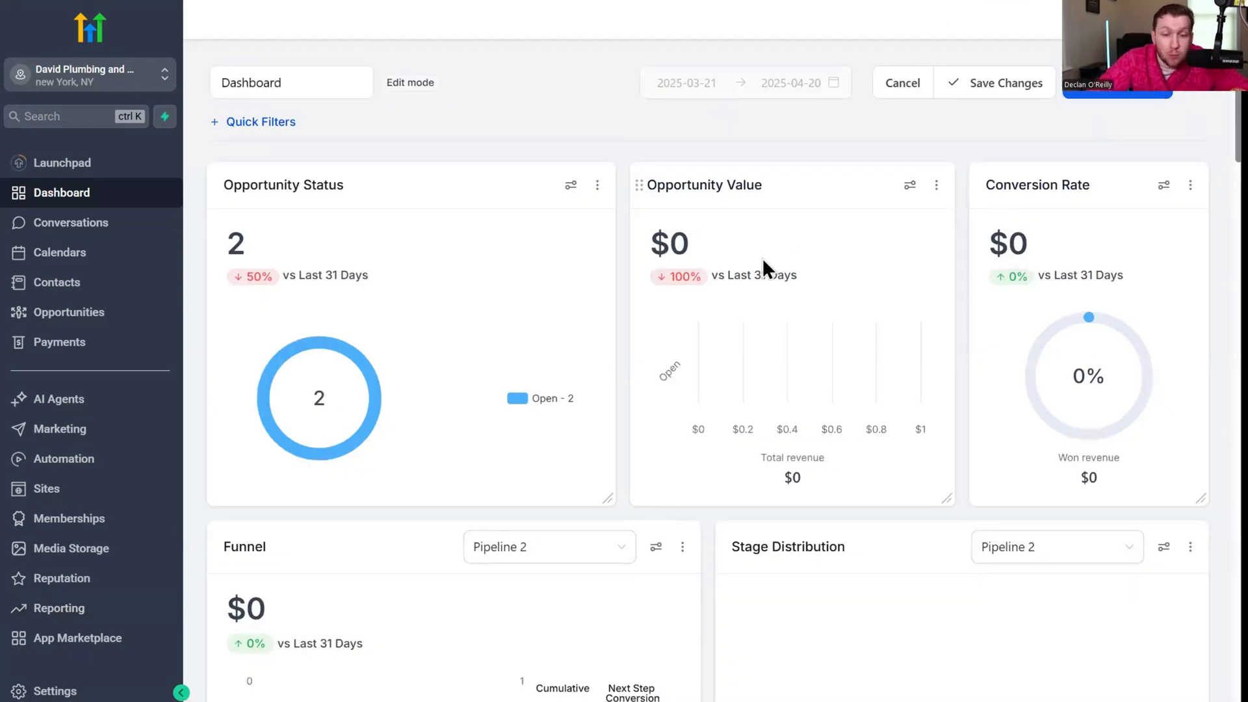
{"action": "scroll", "coordinate": [754, 293], "scroll_direction": "down", "scroll_amount": 20}
{"action": "scroll", "coordinate": [758, 368], "scroll_direction": "up", "scroll_amount": 12}
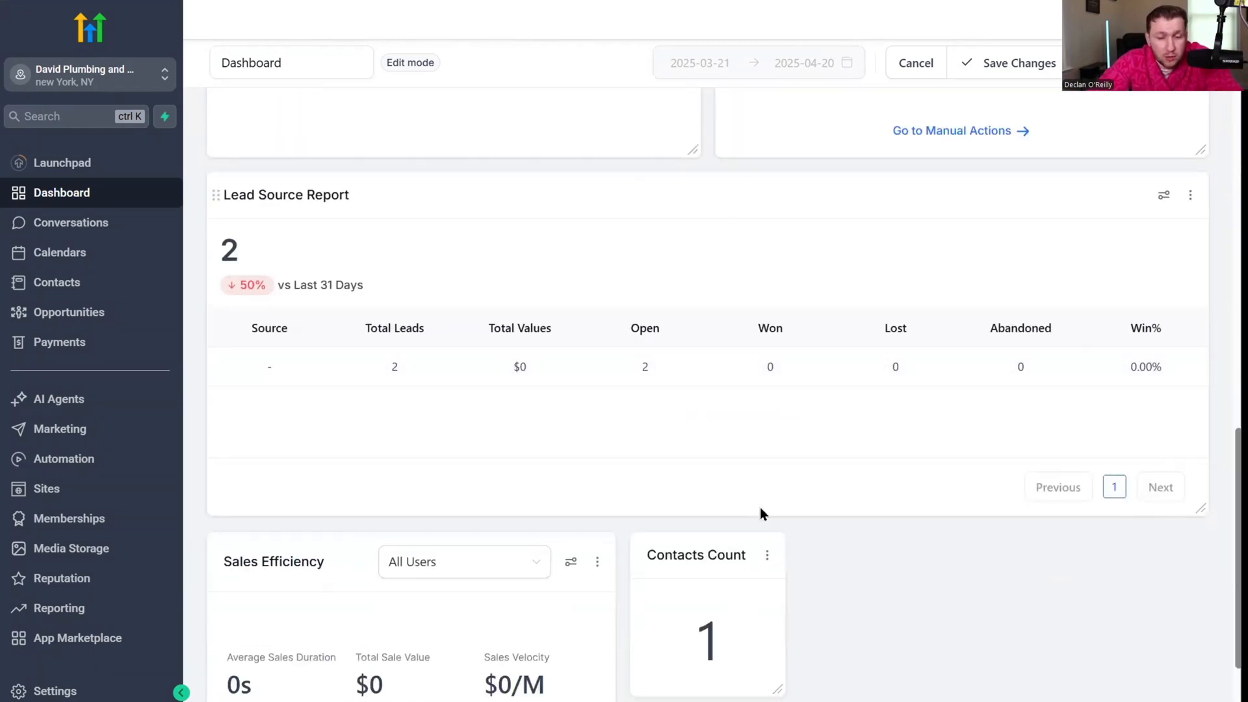
Move the Funnel widget to the top of the Dashboard, above Opportunity Status, and open its widget options
{"action": "scroll", "coordinate": [735, 613], "scroll_direction": "up", "scroll_amount": 10}
{"action": "left_click_drag", "start_coordinate": [217, 546], "coordinate": [286, 251]}
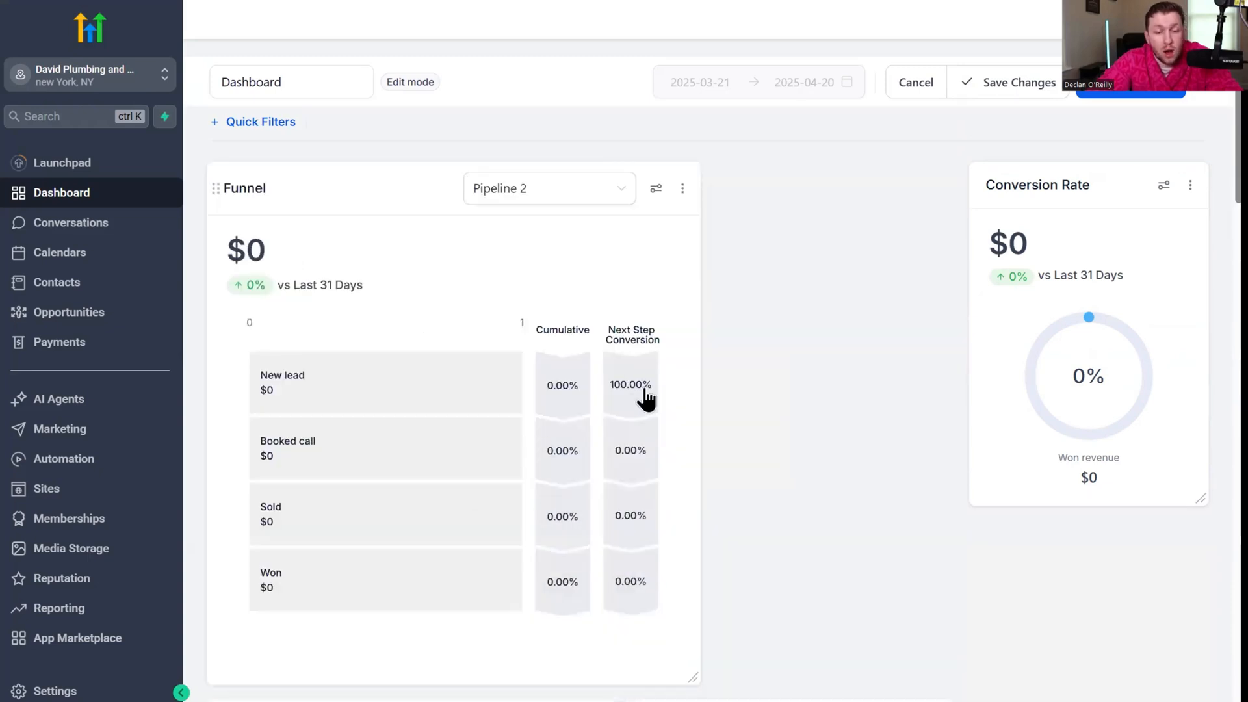
{"action": "scroll", "coordinate": [643, 396], "scroll_direction": "down", "scroll_amount": 4}
{"action": "scroll", "coordinate": [657, 423], "scroll_direction": "up", "scroll_amount": 4}
{"action": "left_click", "coordinate": [682, 177]}
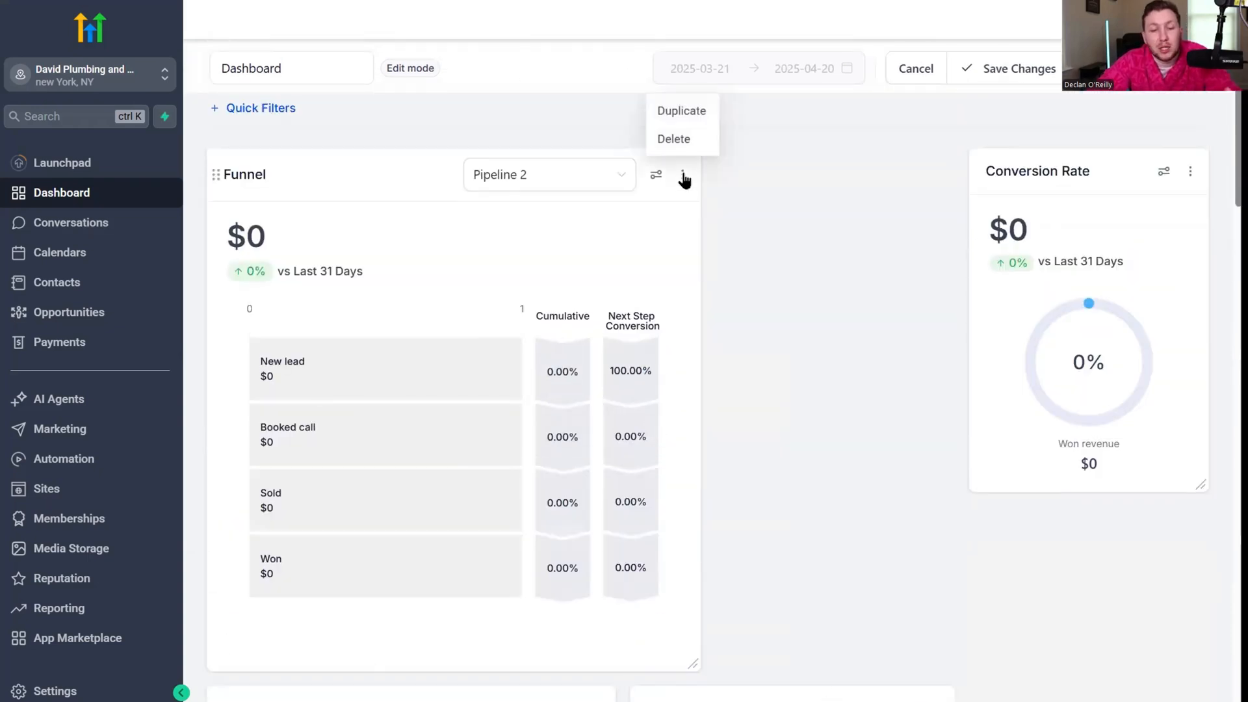
Examine the Dashboard's widget library categories and theme choices for adding a new widget, and close the library
{"action": "left_click", "coordinate": [1138, 68]}
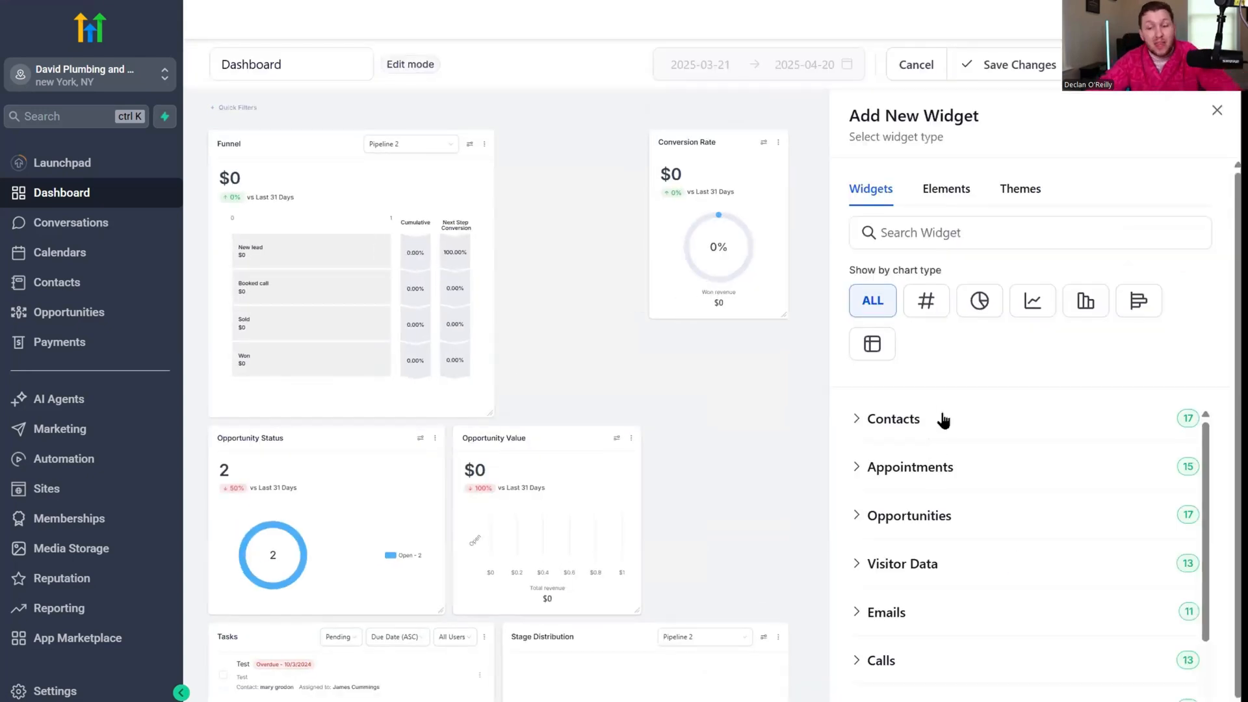
{"action": "scroll", "coordinate": [946, 425], "scroll_direction": "down", "scroll_amount": 2}
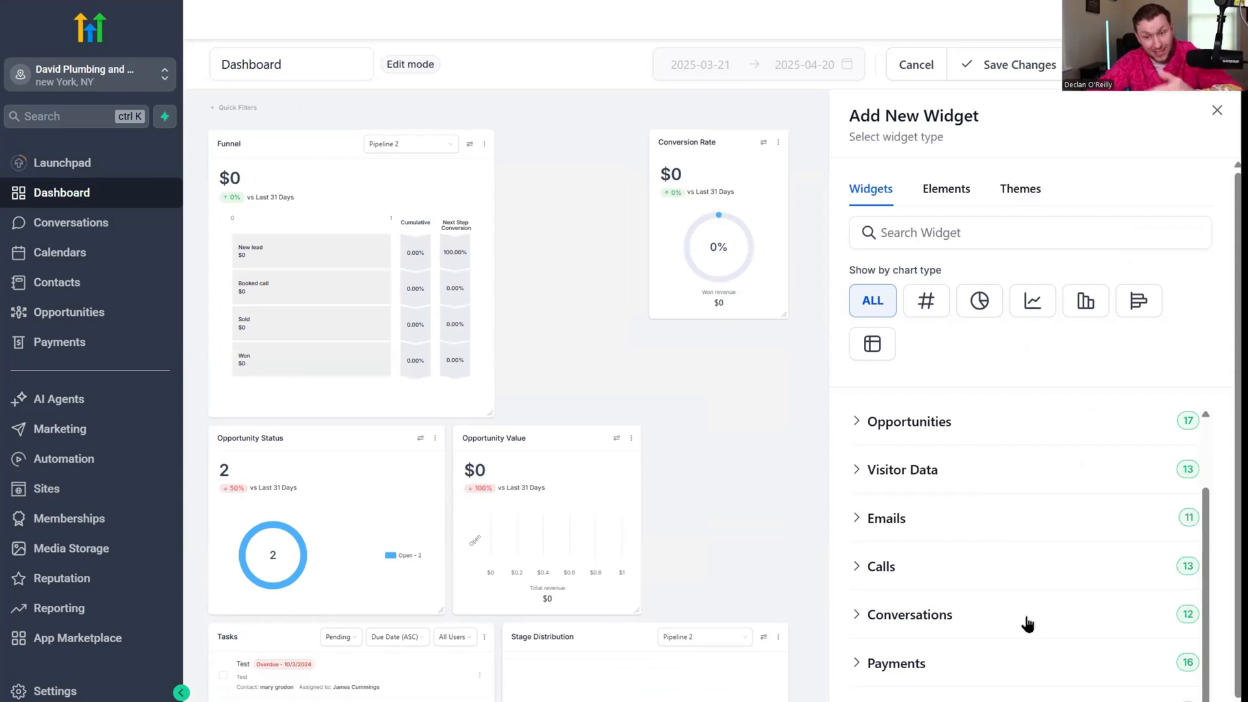
{"action": "left_click", "coordinate": [1017, 192]}
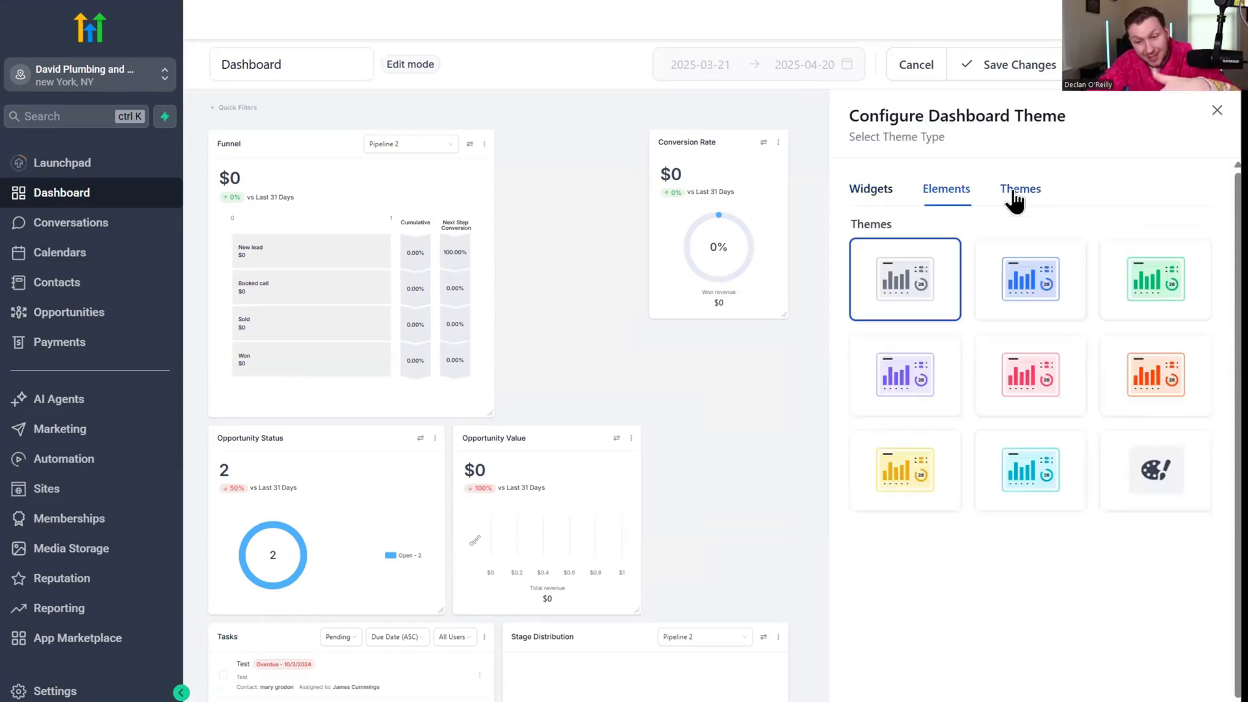
{"action": "left_click", "coordinate": [857, 193]}
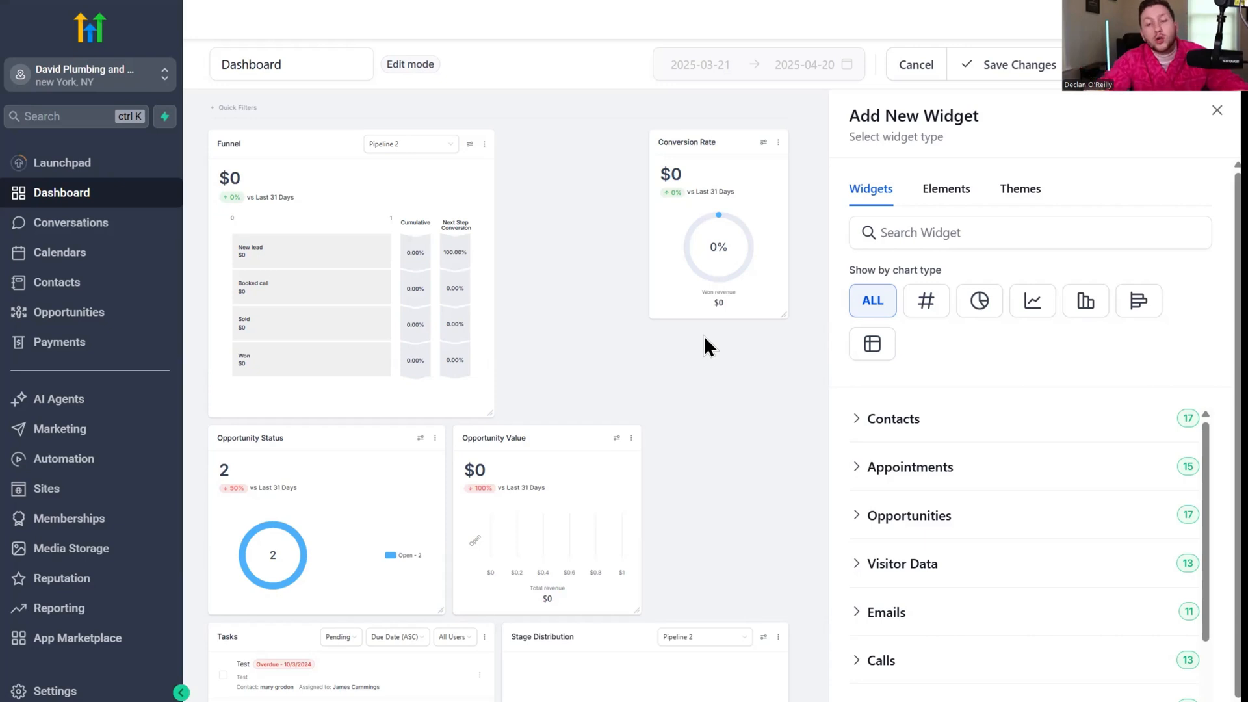
{"action": "scroll", "coordinate": [748, 328], "scroll_direction": "down", "scroll_amount": 10}
{"action": "scroll", "coordinate": [744, 494], "scroll_direction": "up", "scroll_amount": 9}
{"action": "scroll", "coordinate": [741, 503], "scroll_direction": "up", "scroll_amount": 1}
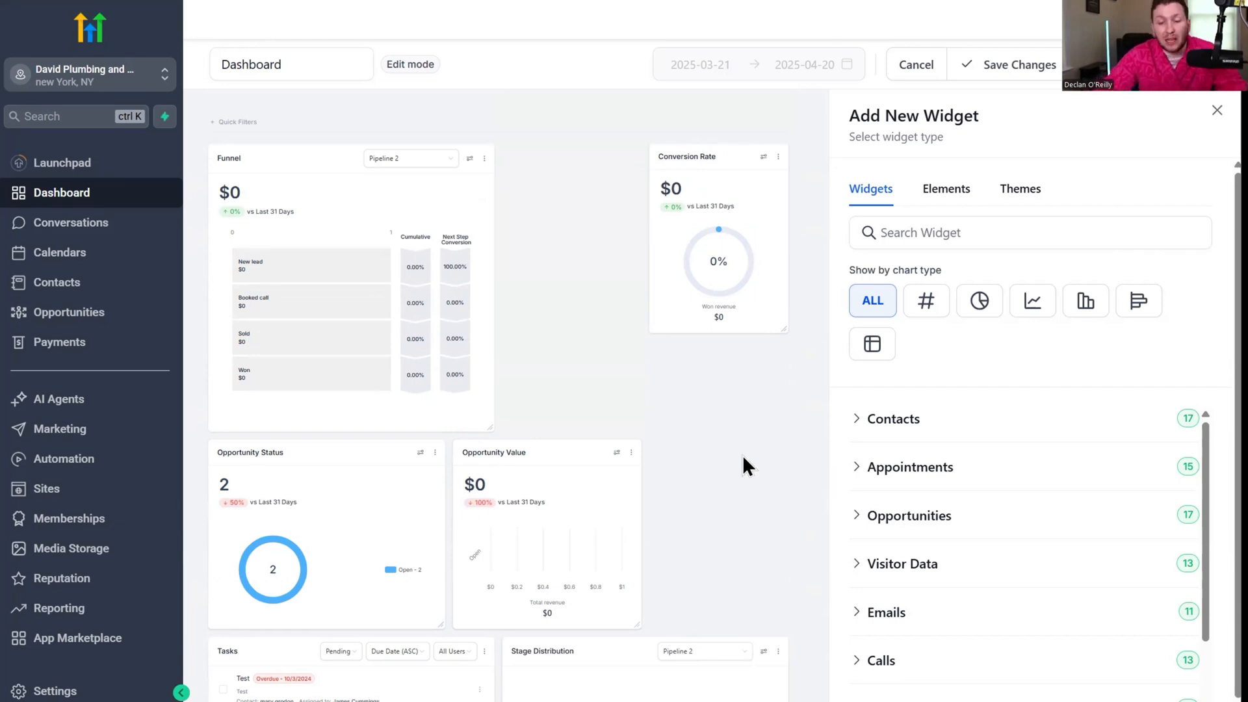
{"action": "scroll", "coordinate": [986, 485], "scroll_direction": "down", "scroll_amount": 2}
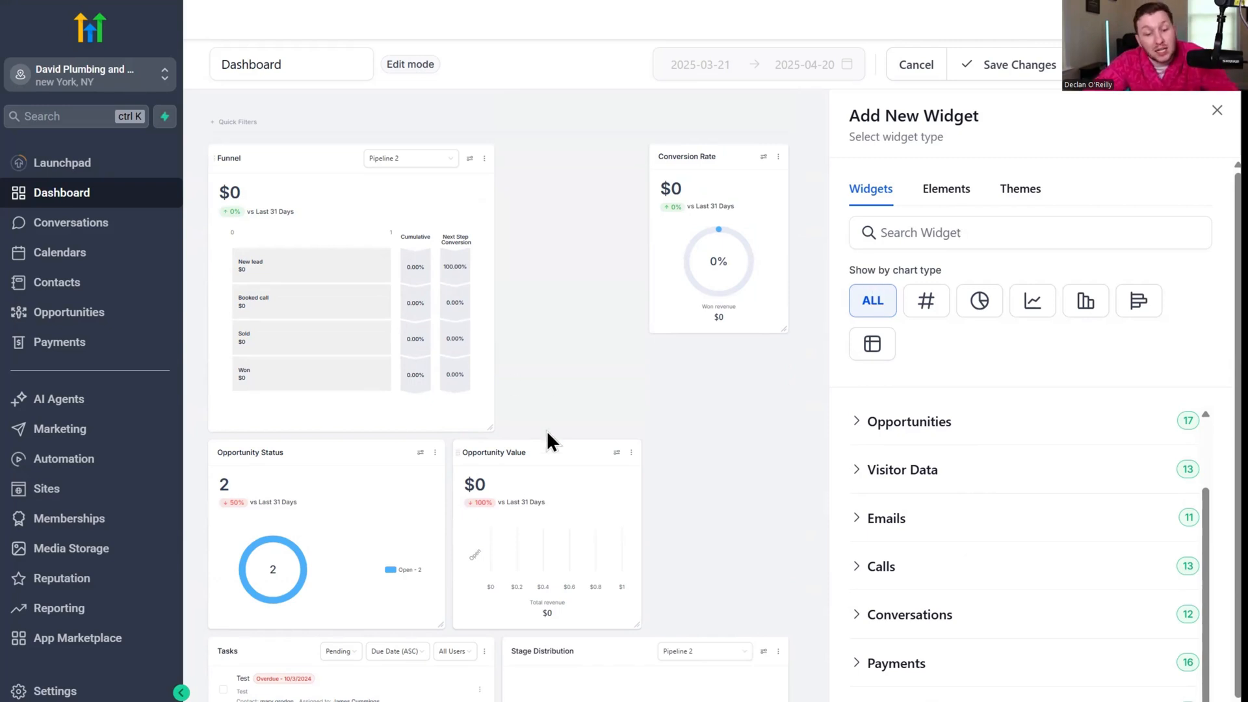
{"action": "left_click", "coordinate": [1216, 110]}
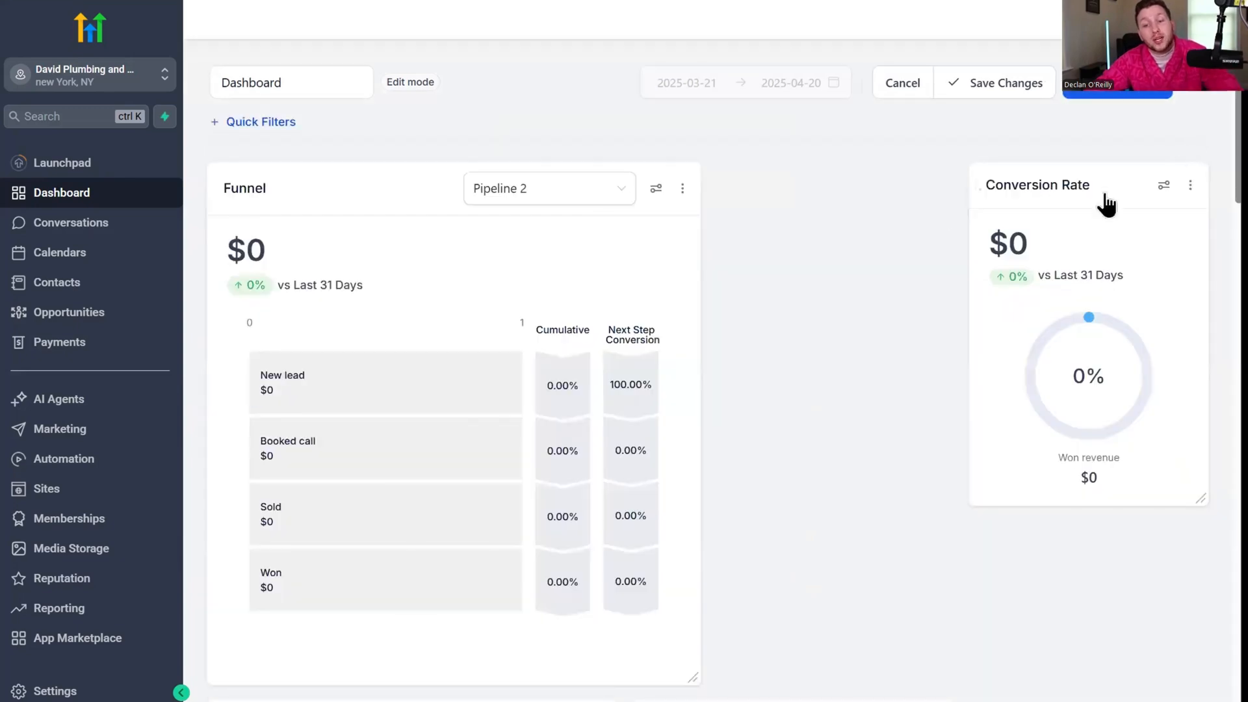
Leave the Dashboard for Reporting and open the page properties in the custom report editor
{"action": "left_click", "coordinate": [68, 609]}
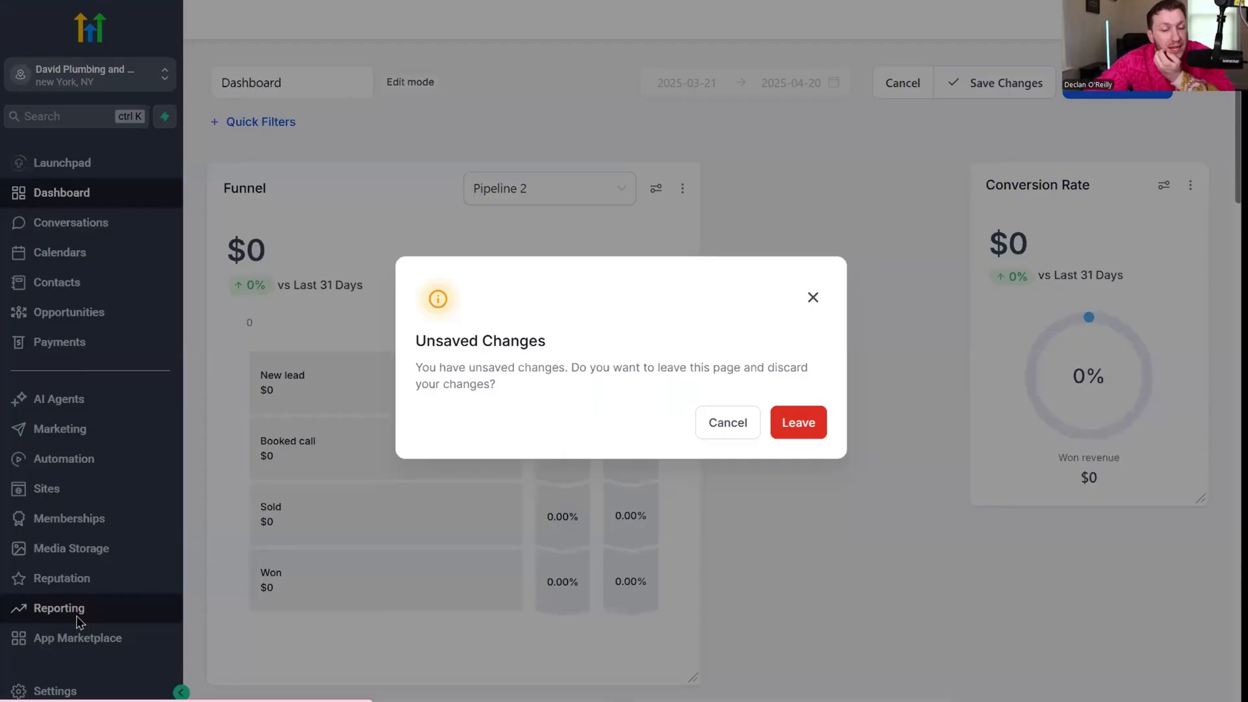
{"action": "scroll", "coordinate": [715, 392], "scroll_direction": "up", "scroll_amount": 4}
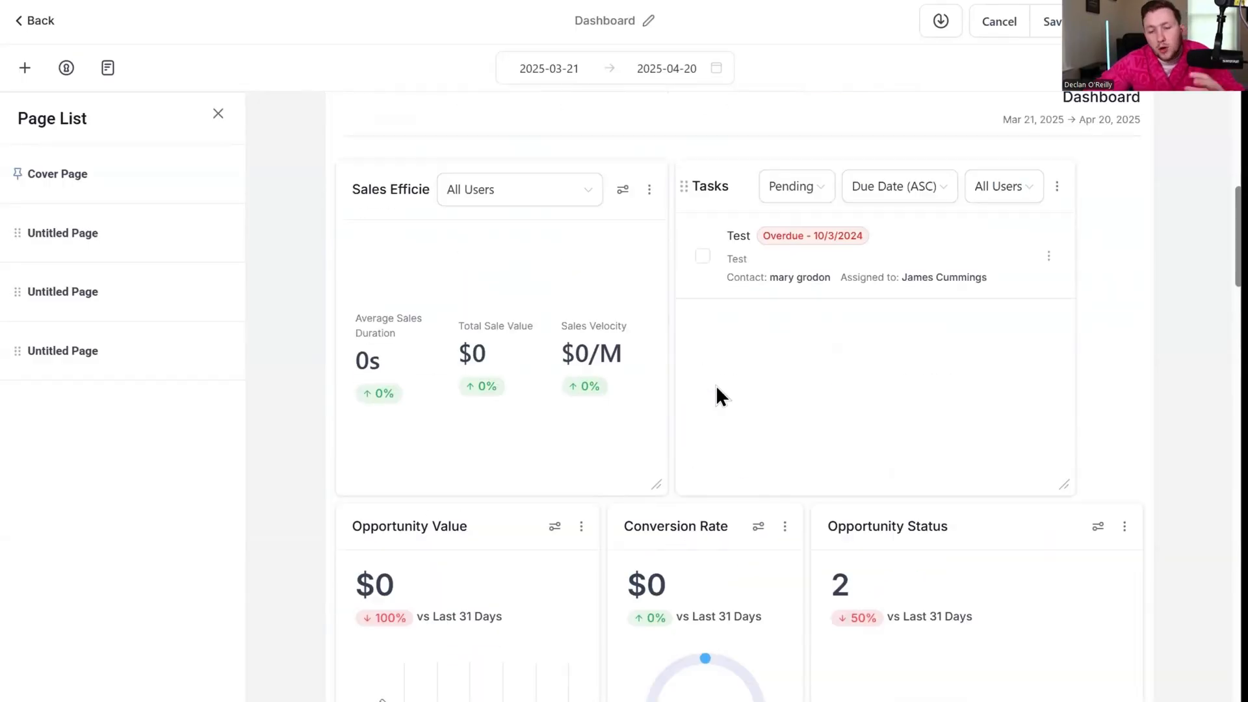
{"action": "left_click", "coordinate": [1217, 68]}
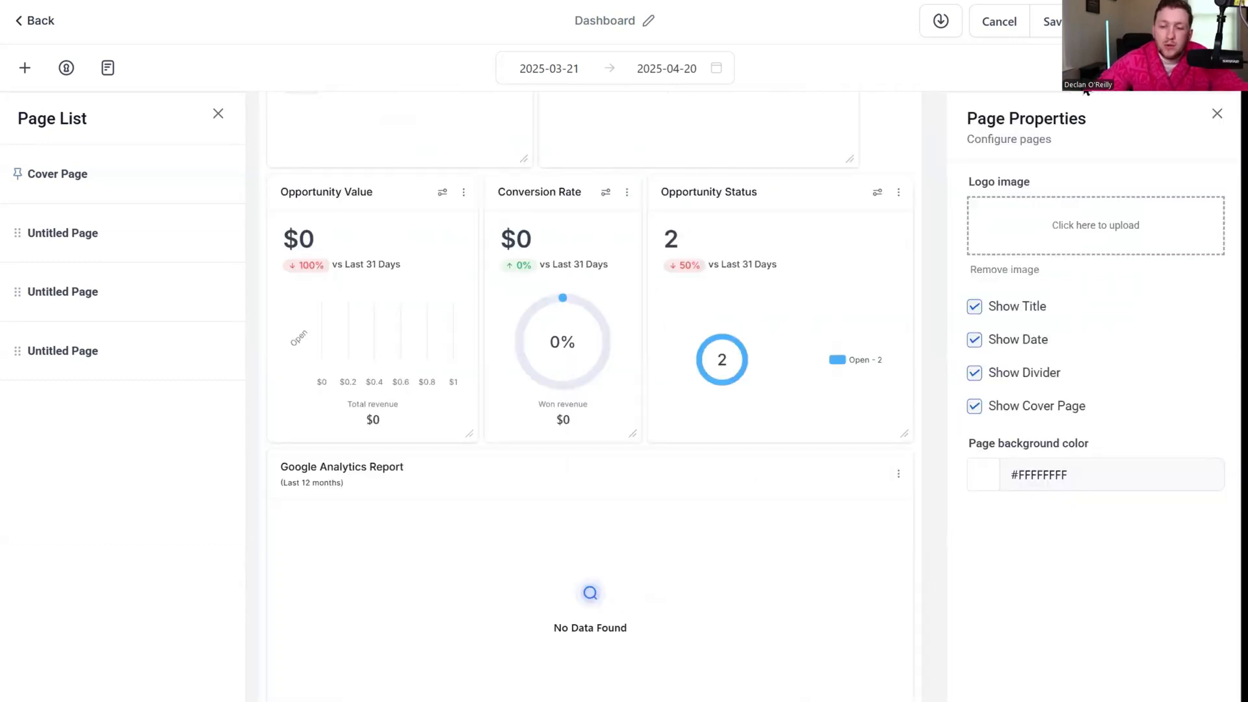
Try hiding the report's title, date, divider and cover page, and turn them all back on
{"action": "left_click", "coordinate": [1027, 305]}
{"action": "left_click", "coordinate": [1025, 340]}
{"action": "left_click", "coordinate": [1024, 374]}
{"action": "left_click", "coordinate": [1026, 407]}
{"action": "left_click", "coordinate": [1025, 407]}
{"action": "left_click", "coordinate": [1015, 374]}
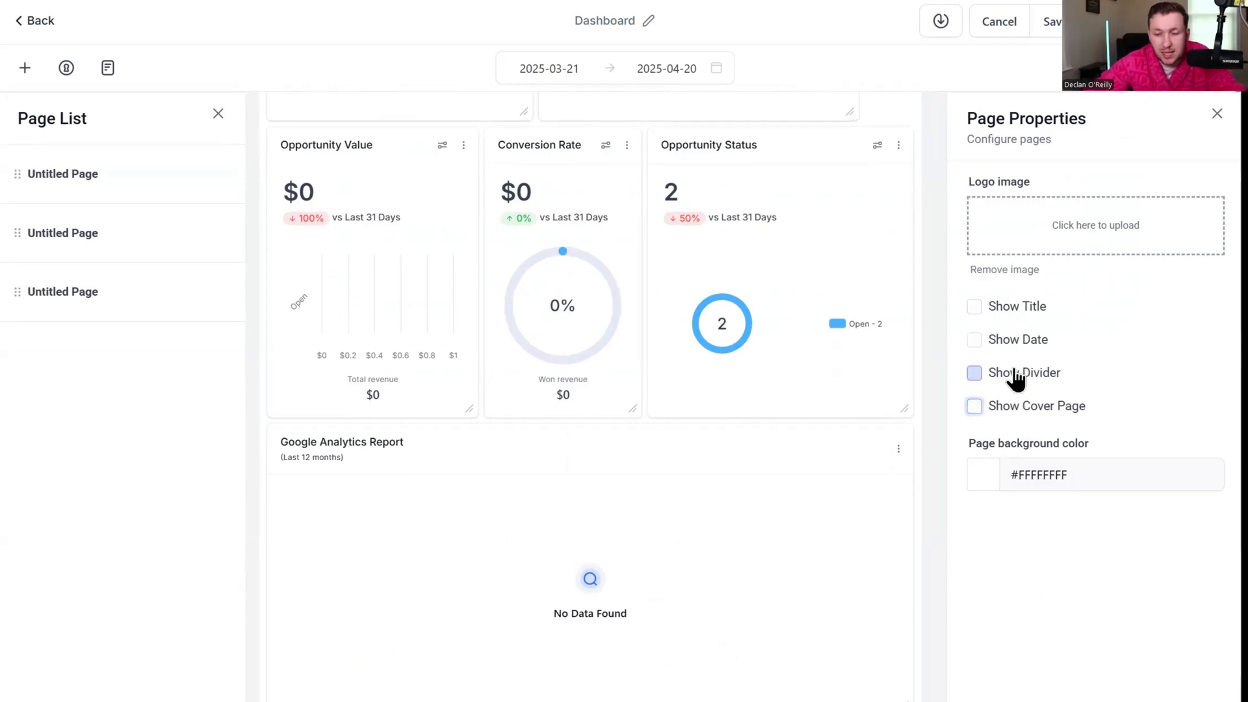
{"action": "left_click", "coordinate": [1016, 307]}
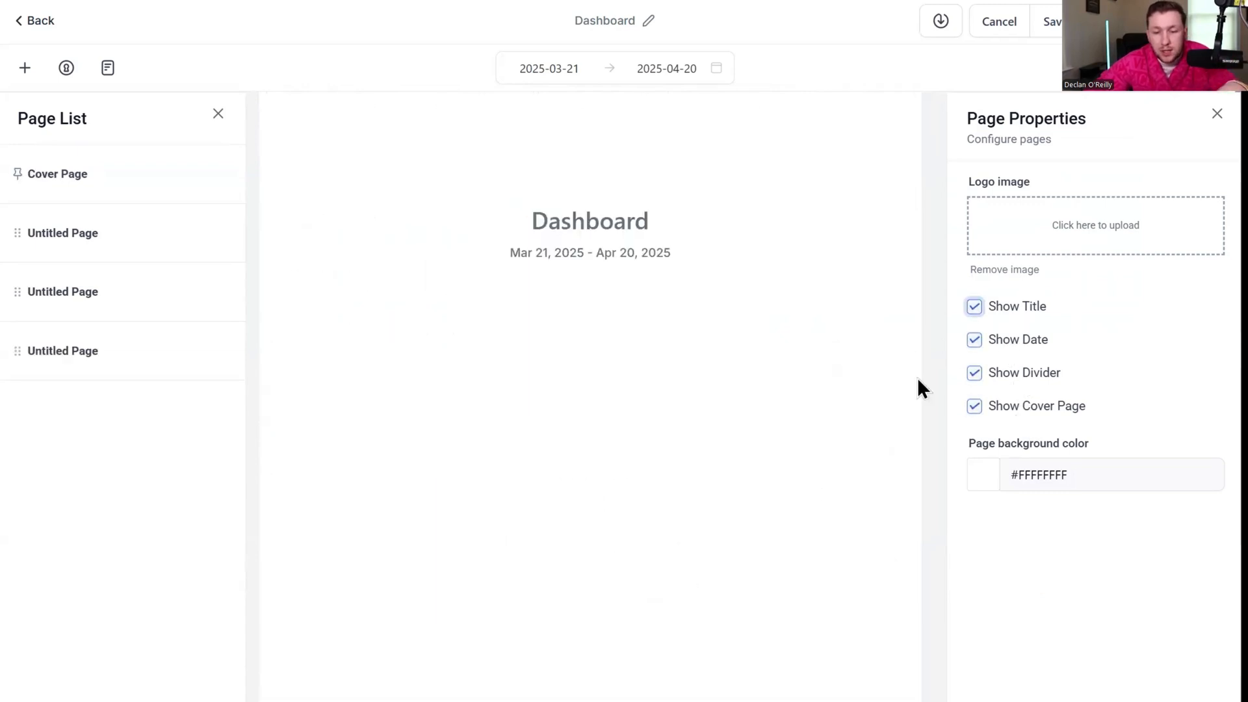
Hide the title and date on the report pages, keeping the divider and cover page
{"action": "left_click", "coordinate": [978, 310]}
{"action": "left_click", "coordinate": [977, 341]}
{"action": "scroll", "coordinate": [778, 455], "scroll_direction": "down", "scroll_amount": 10}
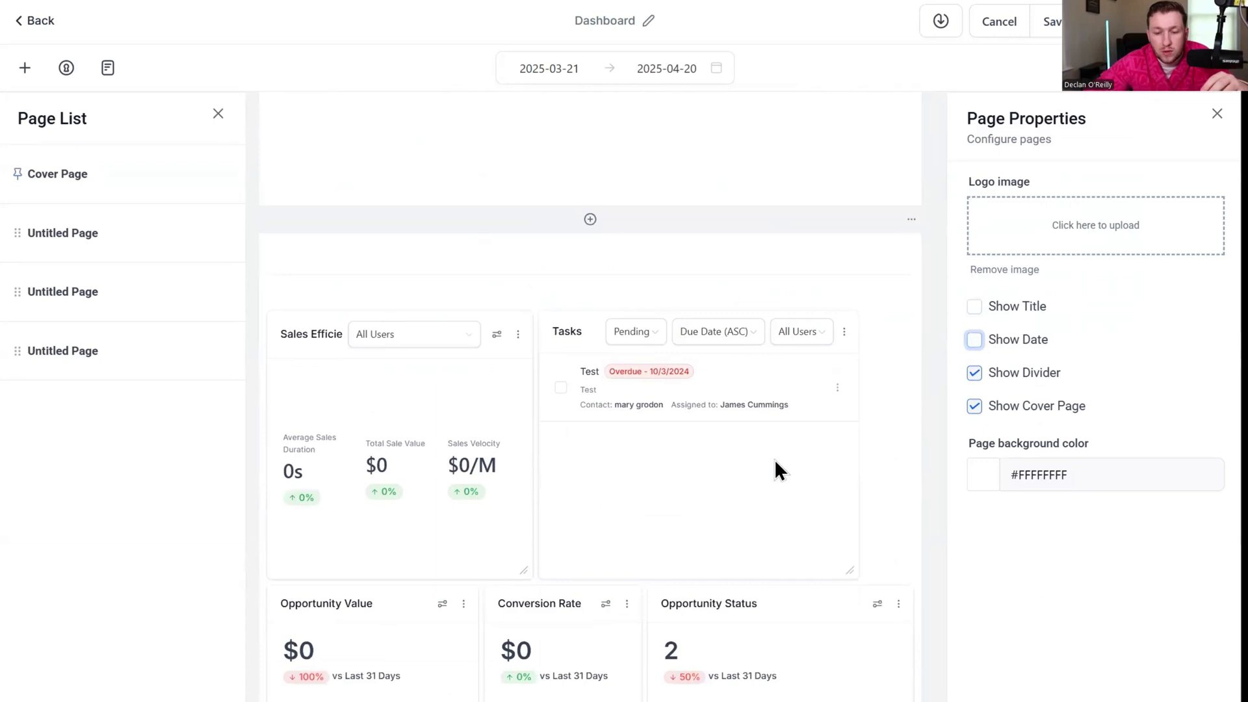
Show the title and date again on the report pages, and set the round portrait photo from Media Storage as the logo image
{"action": "left_click", "coordinate": [981, 308]}
{"action": "left_click", "coordinate": [979, 340]}
{"action": "left_click", "coordinate": [1042, 241]}
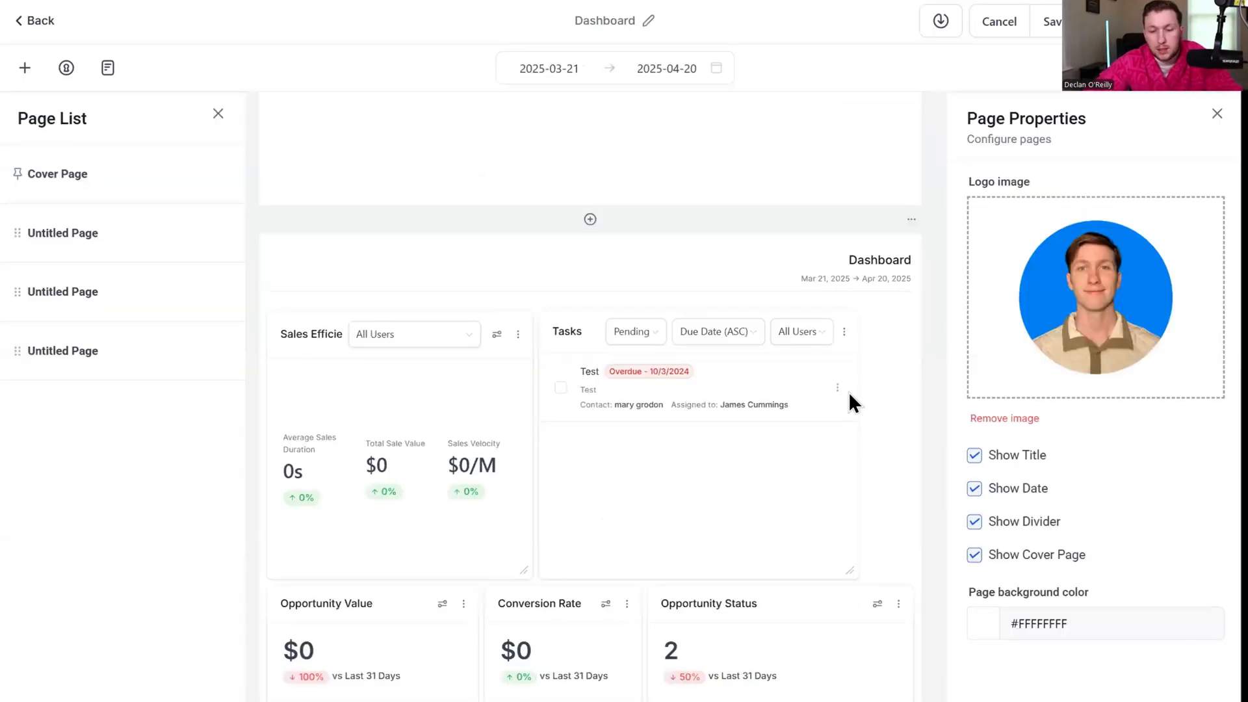
{"action": "scroll", "coordinate": [830, 438], "scroll_direction": "up", "scroll_amount": 5}
{"action": "scroll", "coordinate": [306, 529], "scroll_direction": "up", "scroll_amount": 10}
{"action": "scroll", "coordinate": [307, 529], "scroll_direction": "down", "scroll_amount": 2}
{"action": "scroll", "coordinate": [307, 529], "scroll_direction": "down", "scroll_amount": 15}
{"action": "scroll", "coordinate": [641, 530], "scroll_direction": "up", "scroll_amount": 13}
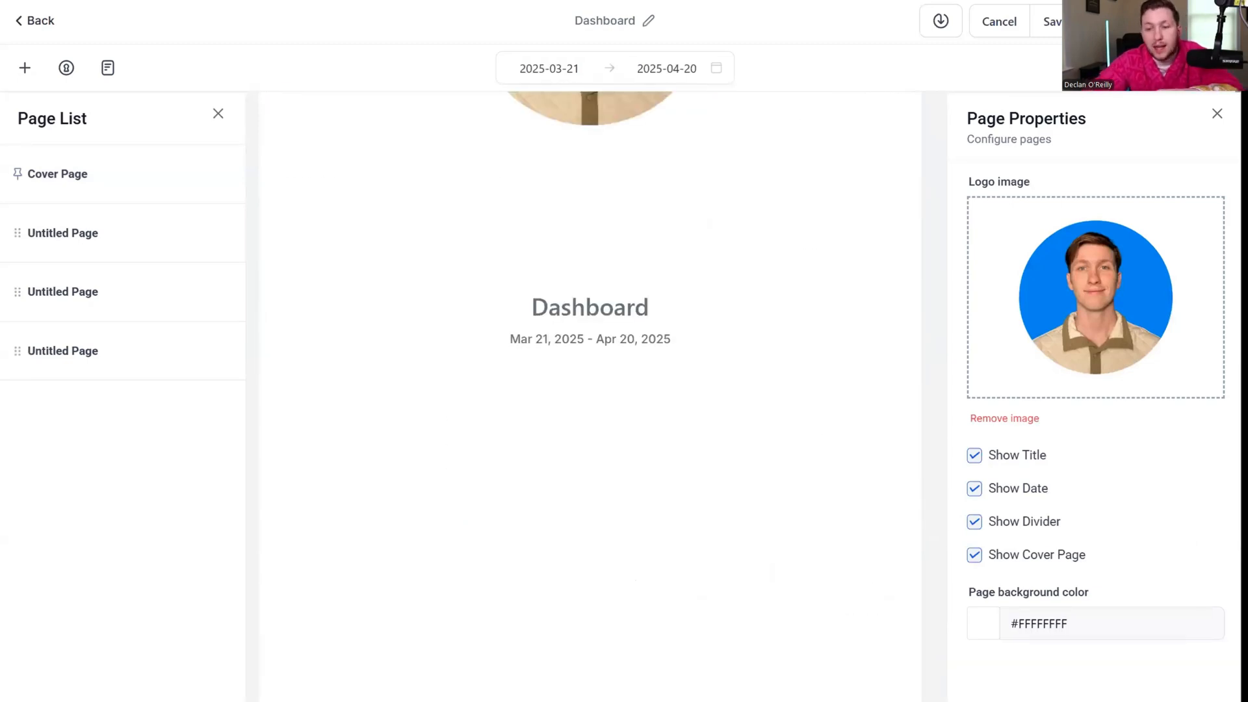
Set the page background color to #FFFFFF and close the page properties
{"action": "left_click", "coordinate": [984, 624]}
{"action": "left_click", "coordinate": [1071, 398]}
{"action": "left_click_drag", "start_coordinate": [995, 471], "coordinate": [858, 373]}
{"action": "left_click", "coordinate": [1137, 544]}
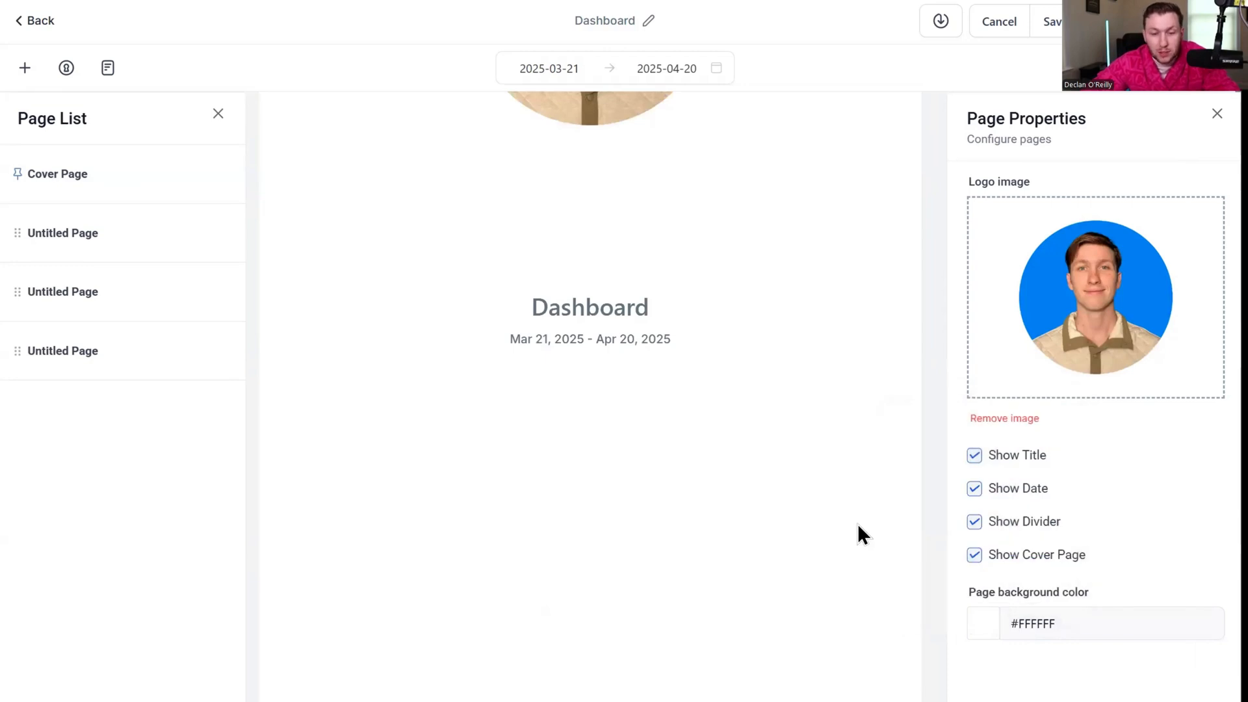
{"action": "scroll", "coordinate": [872, 521], "scroll_direction": "down", "scroll_amount": 10}
{"action": "scroll", "coordinate": [789, 491], "scroll_direction": "up", "scroll_amount": 8}
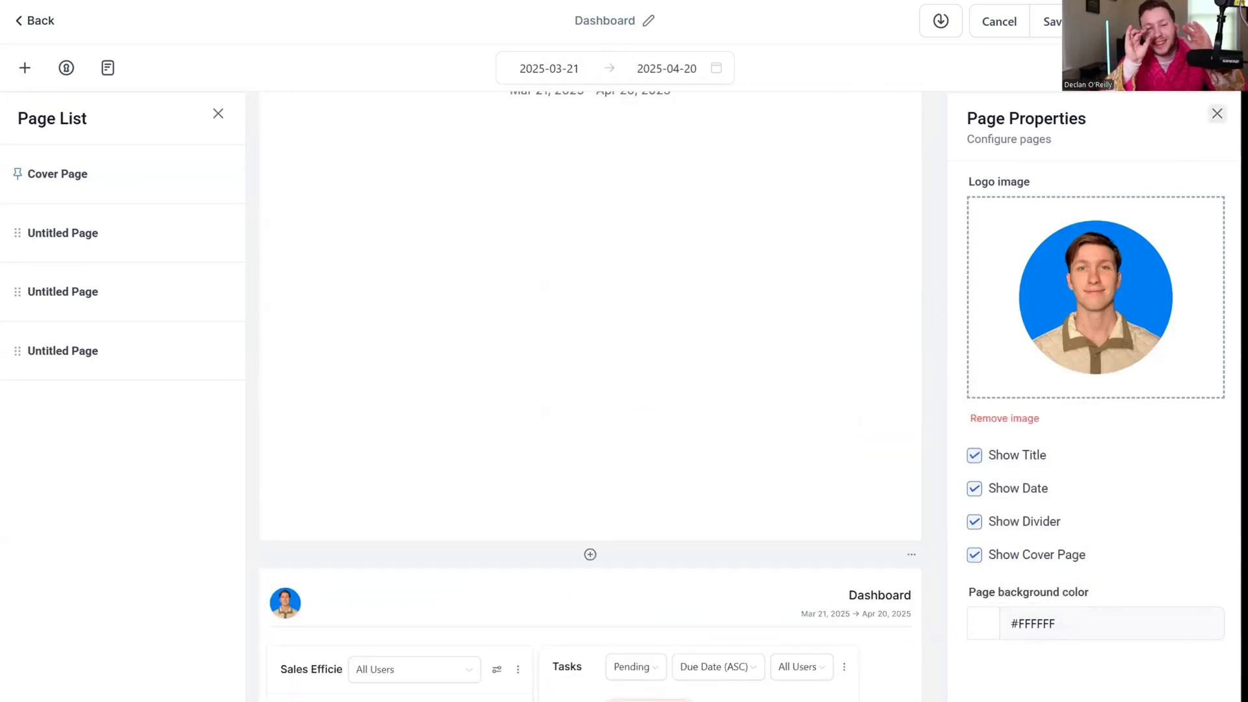
{"action": "left_click", "coordinate": [1217, 113]}
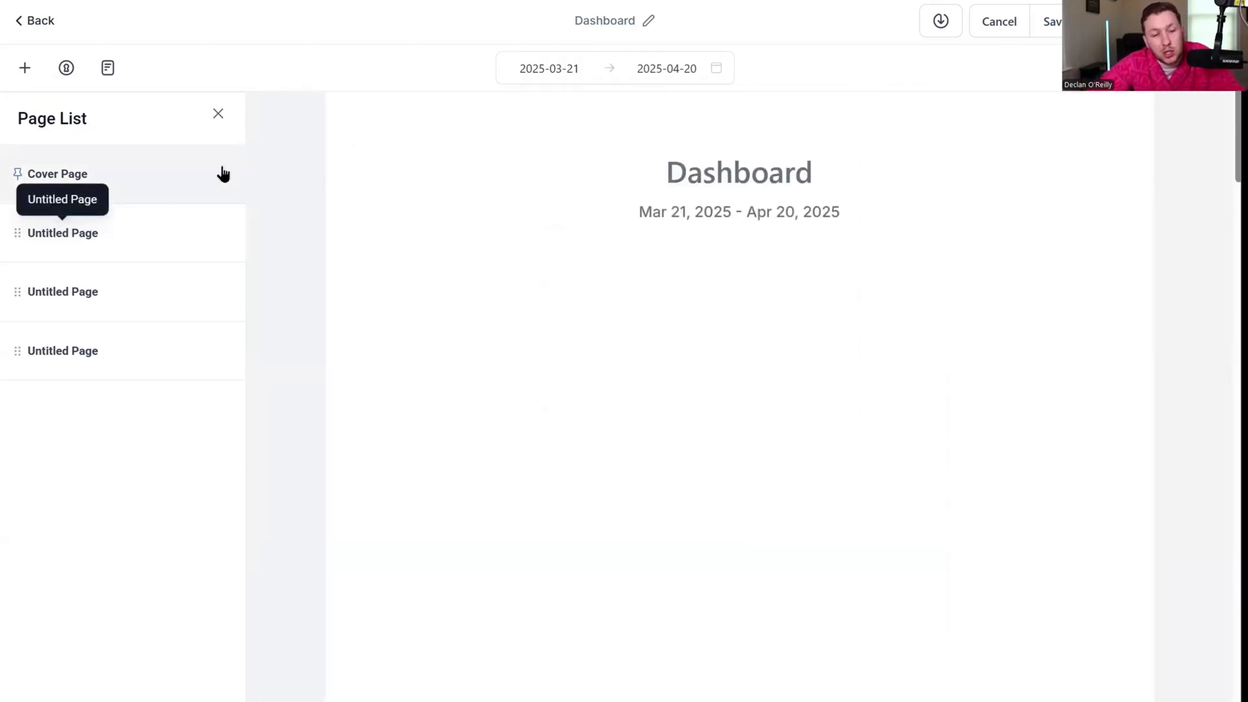
Try to rename the first untitled page after the cover page as Sales
{"action": "left_click", "coordinate": [225, 235]}
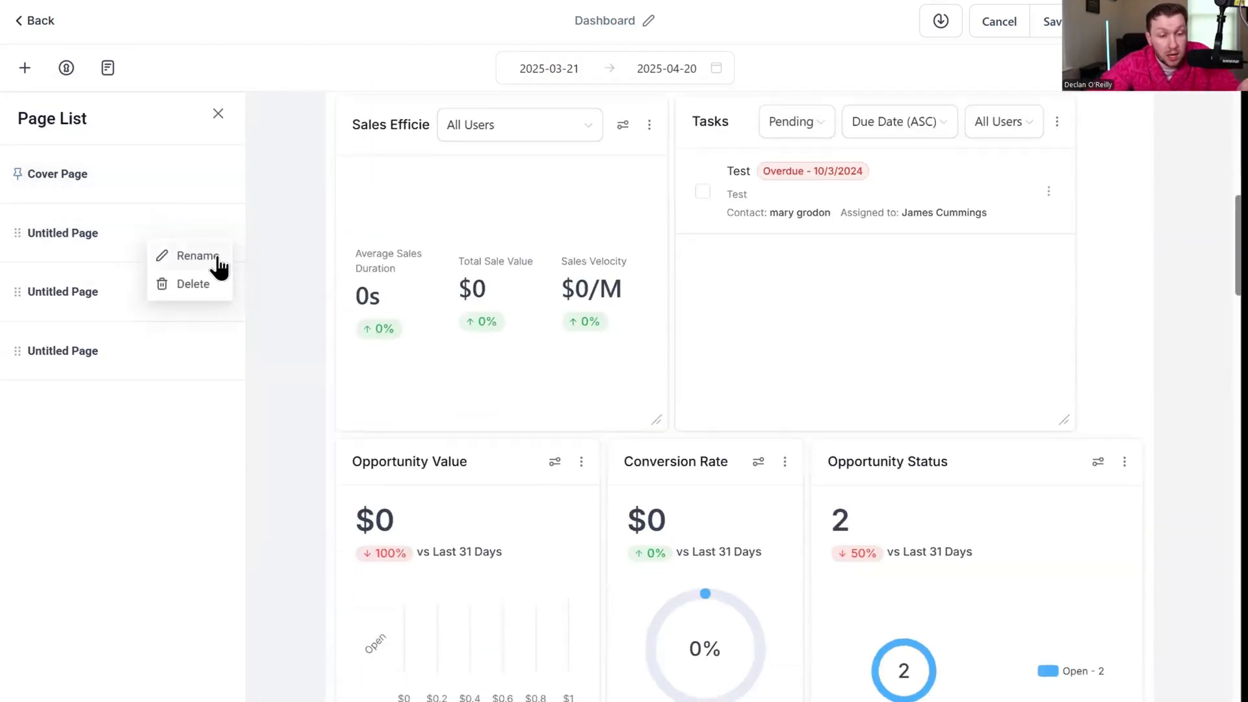
{"action": "left_click", "coordinate": [215, 263]}
{"action": "type", "text": "Sales"}
{"action": "left_click", "coordinate": [558, 326]}
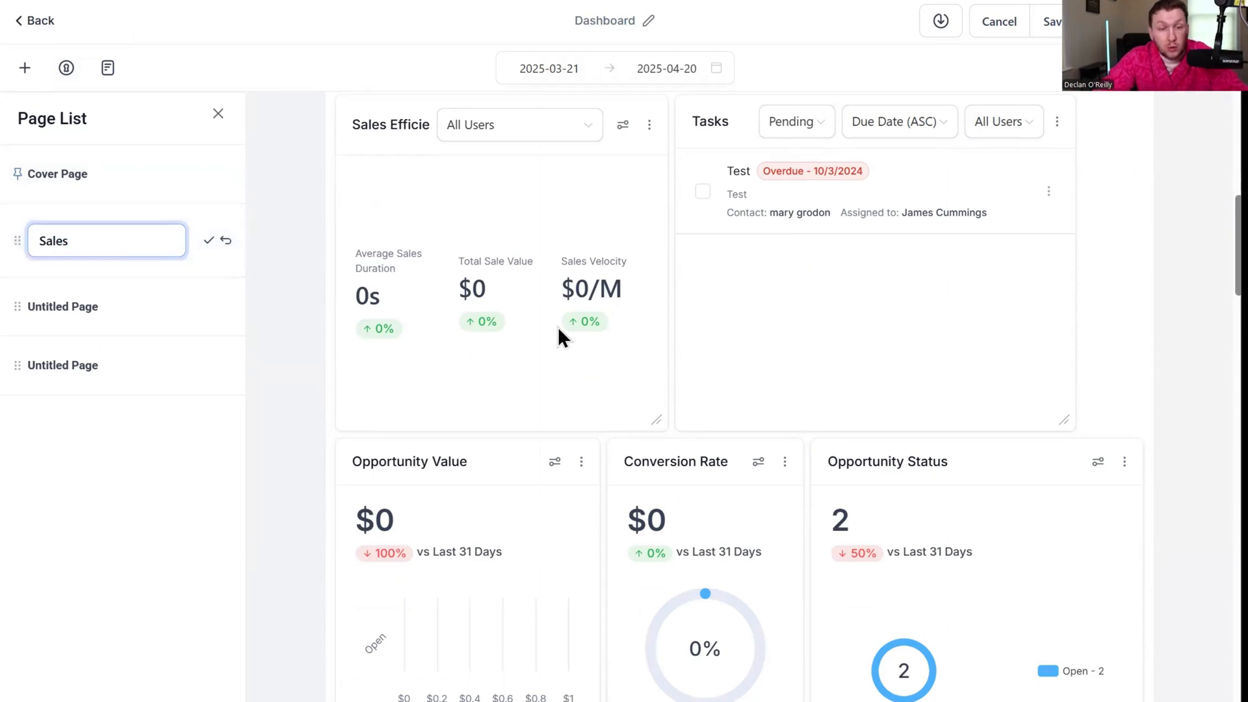
Look through the widgets on the report pages, reopen the page list and check the first untitled page's options
{"action": "scroll", "coordinate": [1023, 464], "scroll_direction": "up", "scroll_amount": 4}
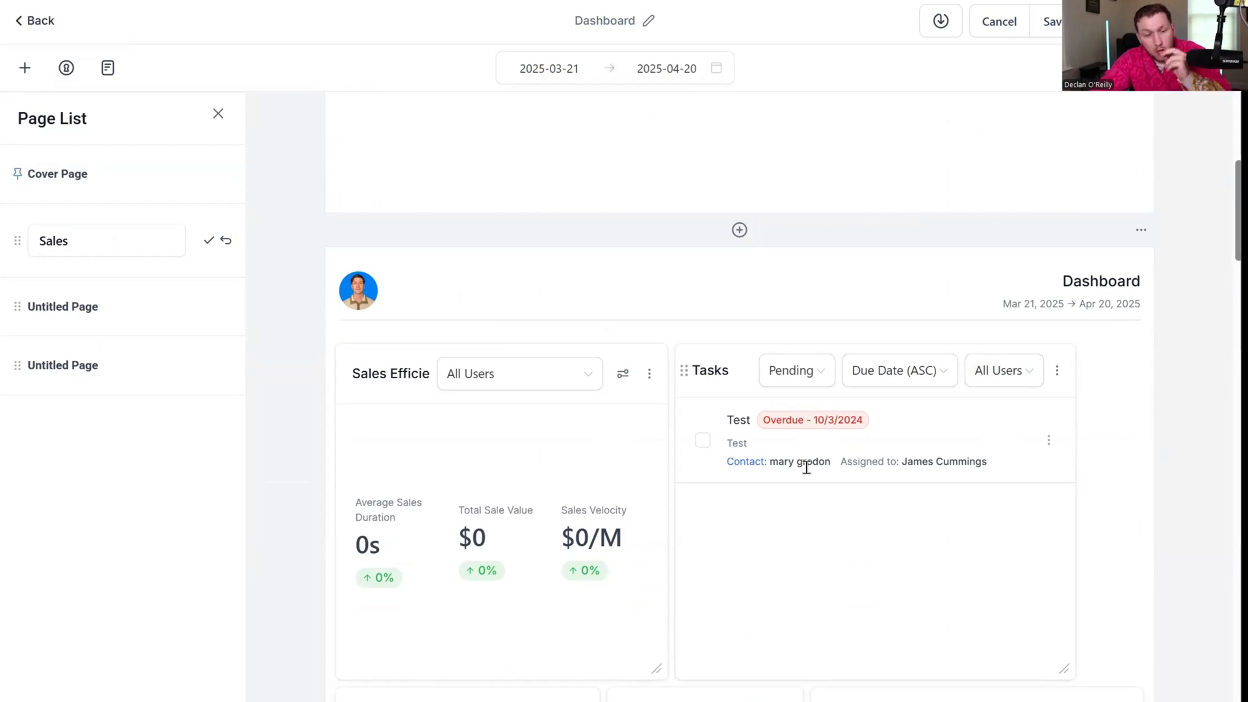
{"action": "scroll", "coordinate": [780, 466], "scroll_direction": "down", "scroll_amount": 4}
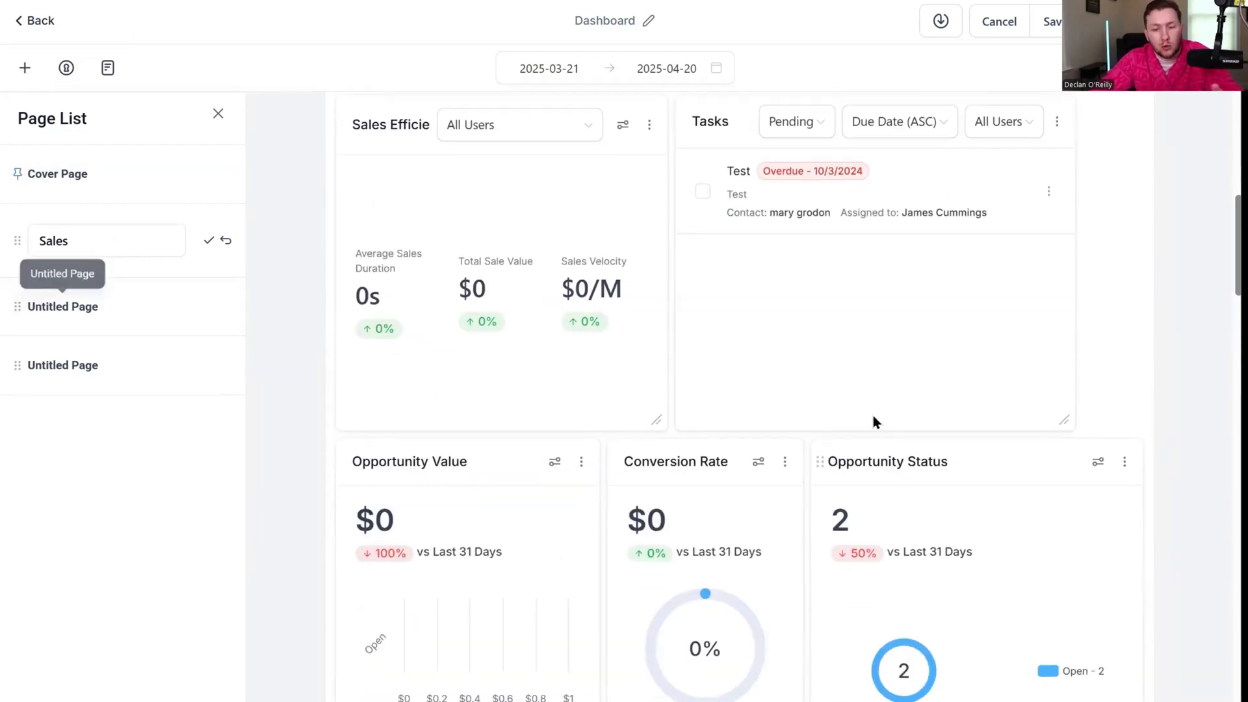
{"action": "scroll", "coordinate": [874, 421], "scroll_direction": "down", "scroll_amount": 15}
{"action": "scroll", "coordinate": [880, 450], "scroll_direction": "down", "scroll_amount": 1}
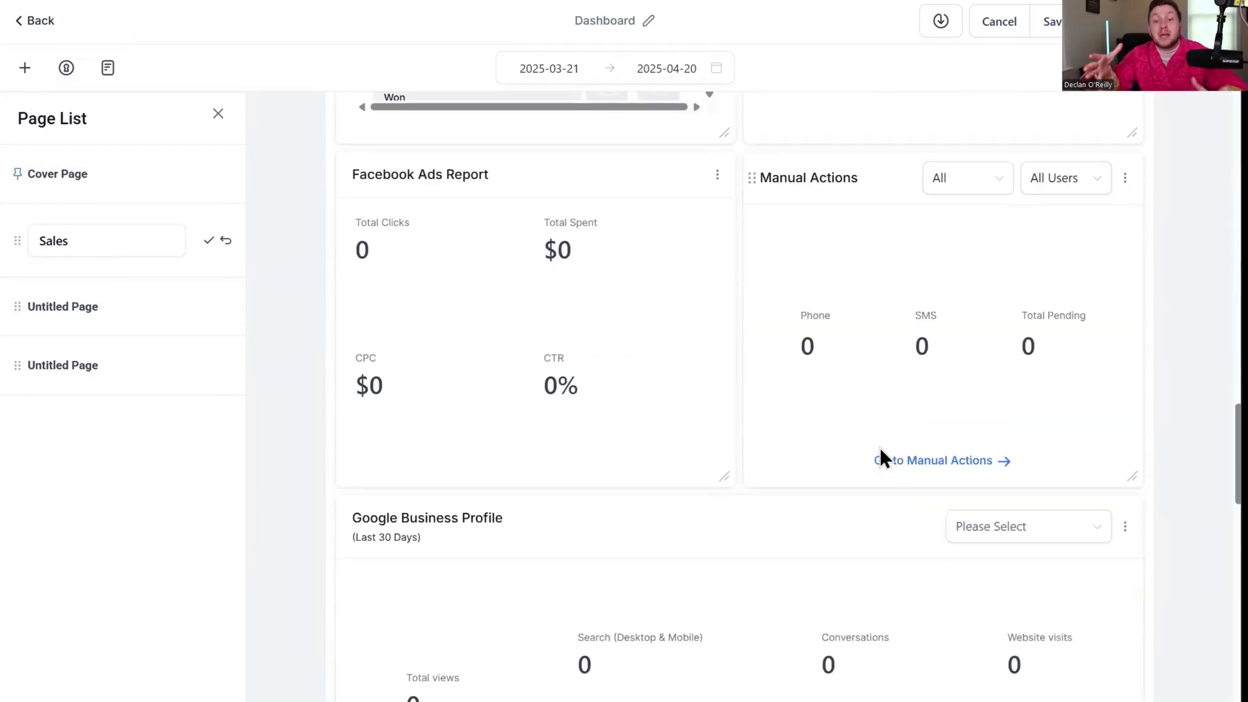
{"action": "scroll", "coordinate": [671, 390], "scroll_direction": "down", "scroll_amount": 10}
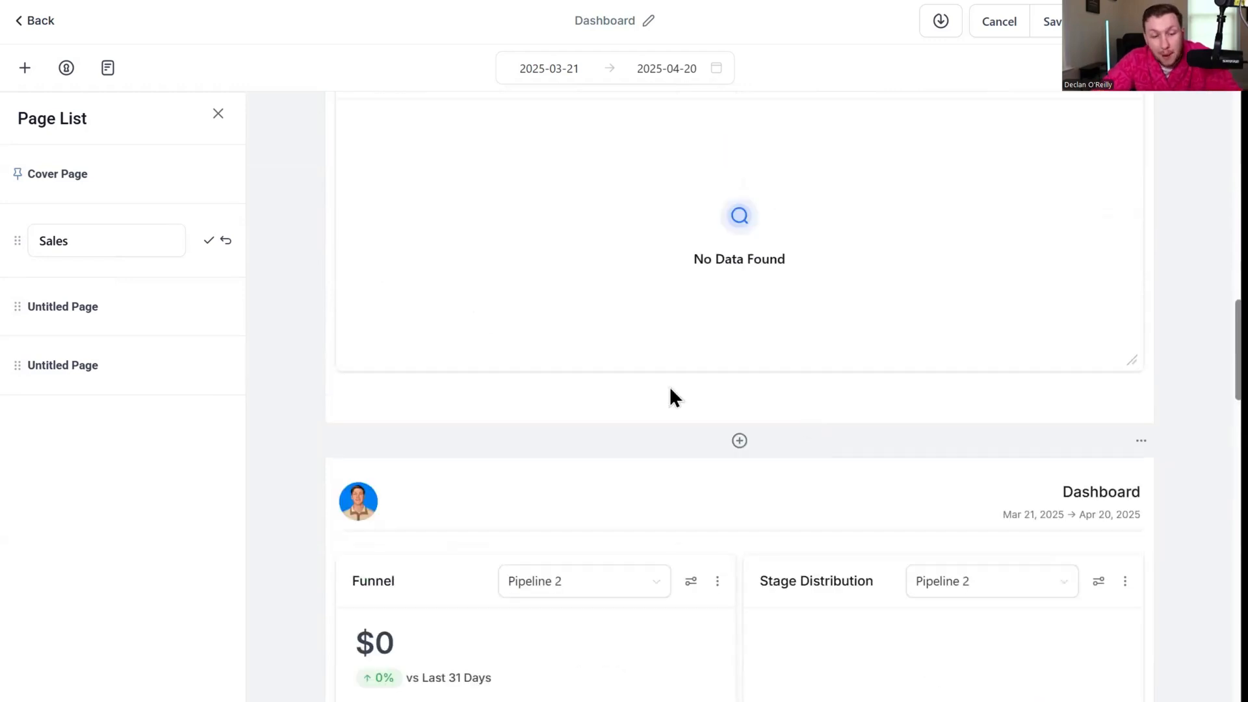
{"action": "left_click", "coordinate": [108, 69]}
{"action": "left_click", "coordinate": [108, 69]}
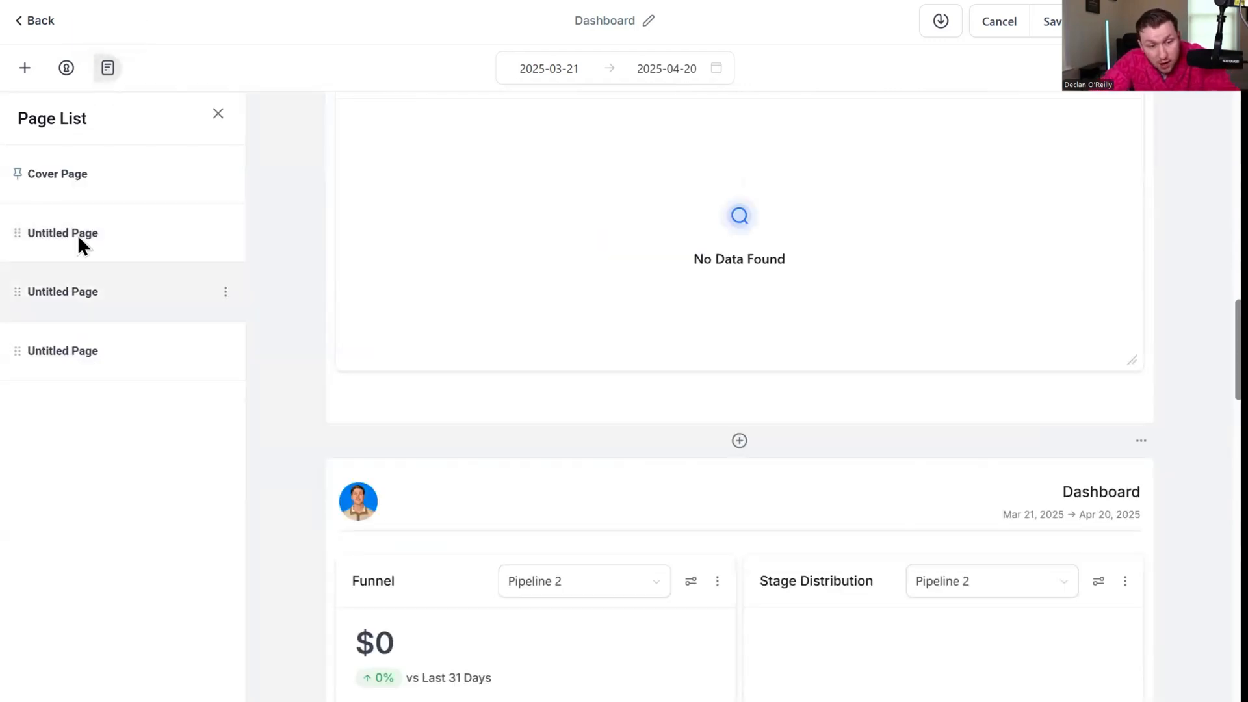
{"action": "left_click", "coordinate": [221, 234]}
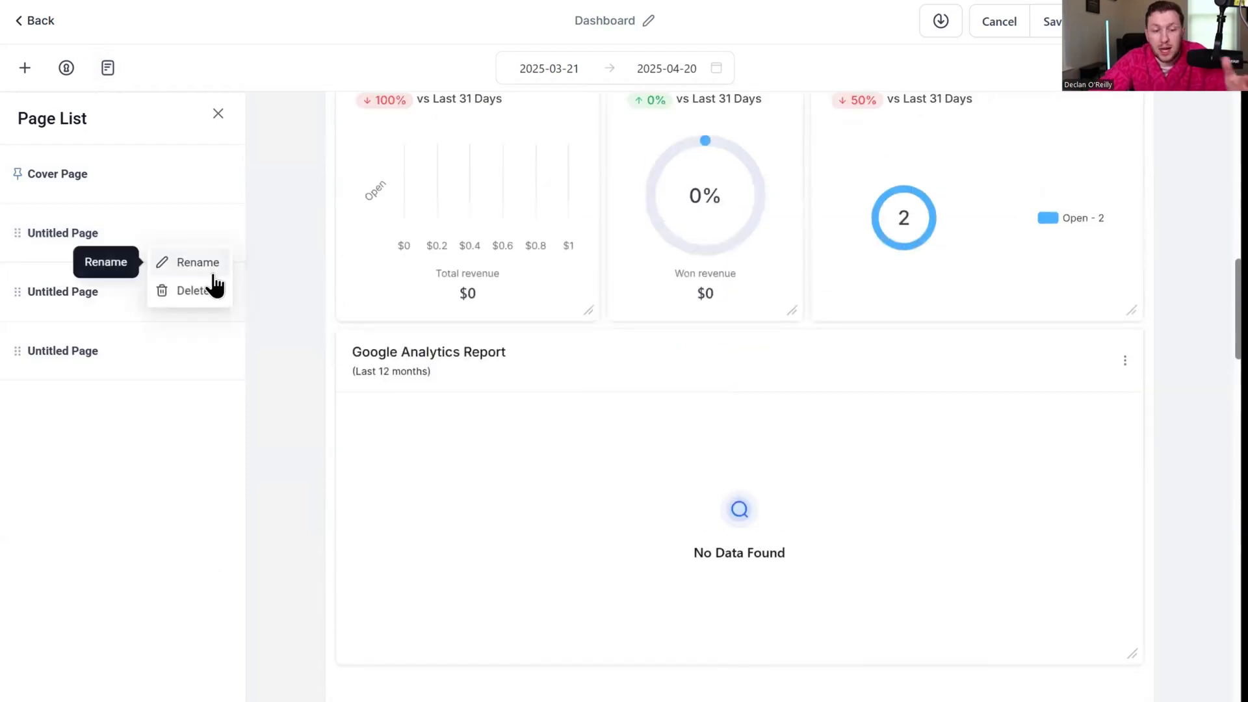
Open the report's permissions, turn off Private Report to examine the access levels per role, and close without saving
{"action": "left_click", "coordinate": [67, 68]}
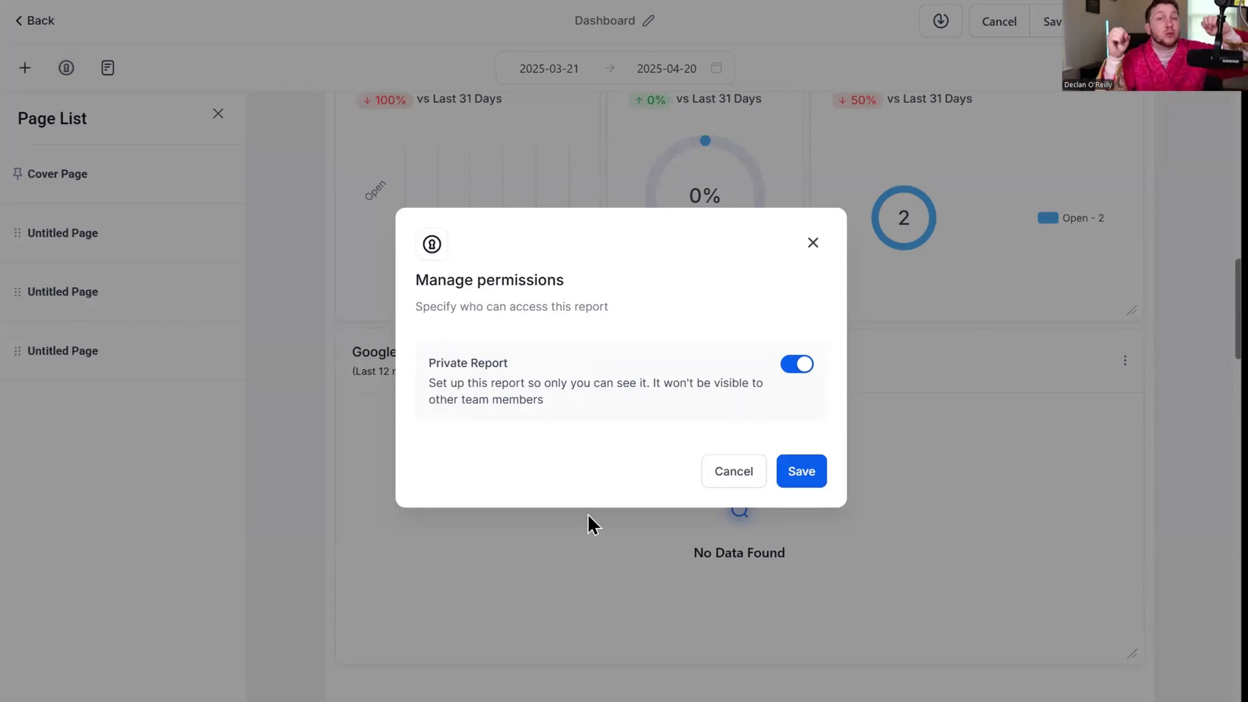
{"action": "left_click", "coordinate": [797, 364]}
{"action": "left_click", "coordinate": [775, 455]}
{"action": "left_click", "coordinate": [661, 419]}
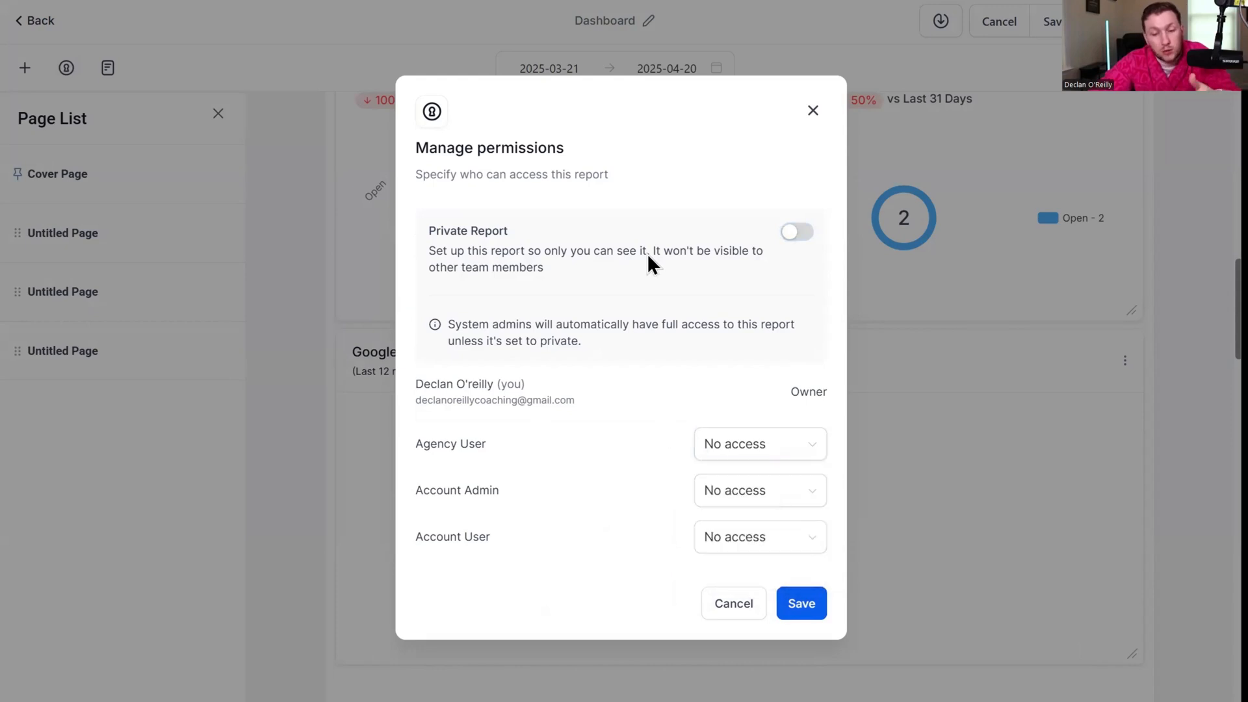
{"action": "left_click", "coordinate": [813, 112]}
Save the report, open its schedule settings, set the frequency to Weekly and check the date range choices
{"action": "scroll", "coordinate": [703, 388], "scroll_direction": "up", "scroll_amount": 15}
{"action": "scroll", "coordinate": [685, 338], "scroll_direction": "down", "scroll_amount": 11}
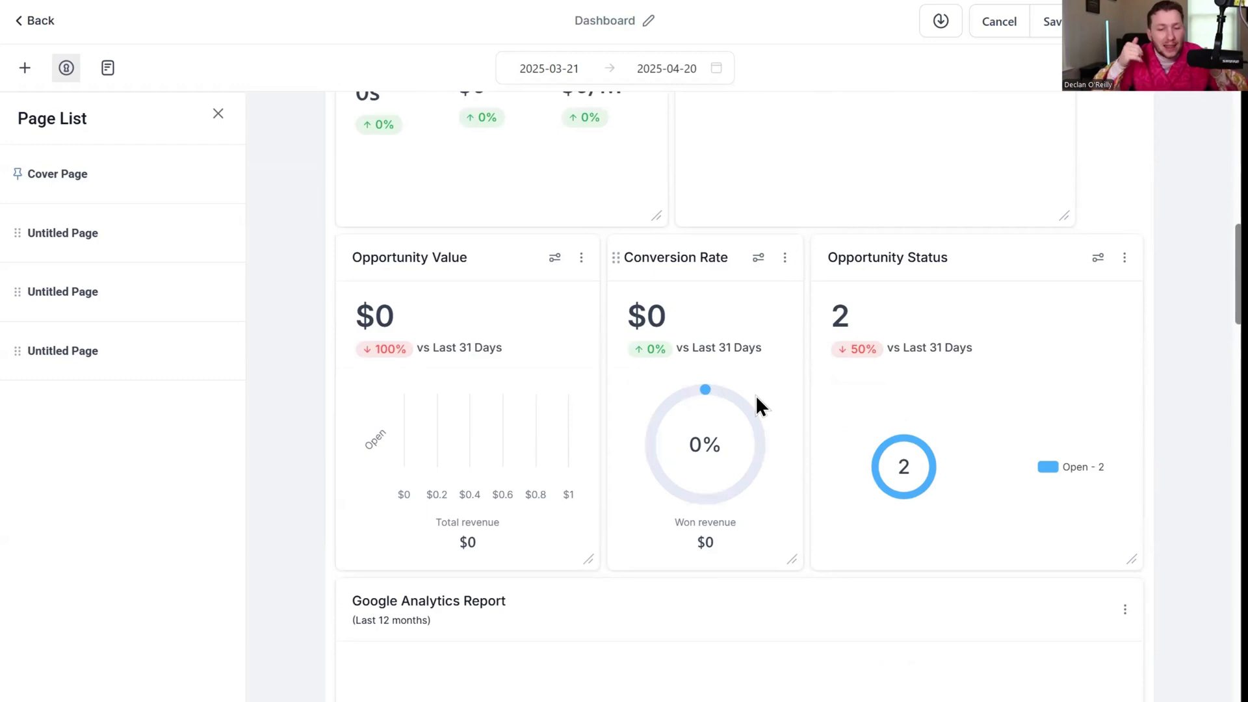
{"action": "scroll", "coordinate": [803, 364], "scroll_direction": "up", "scroll_amount": 10}
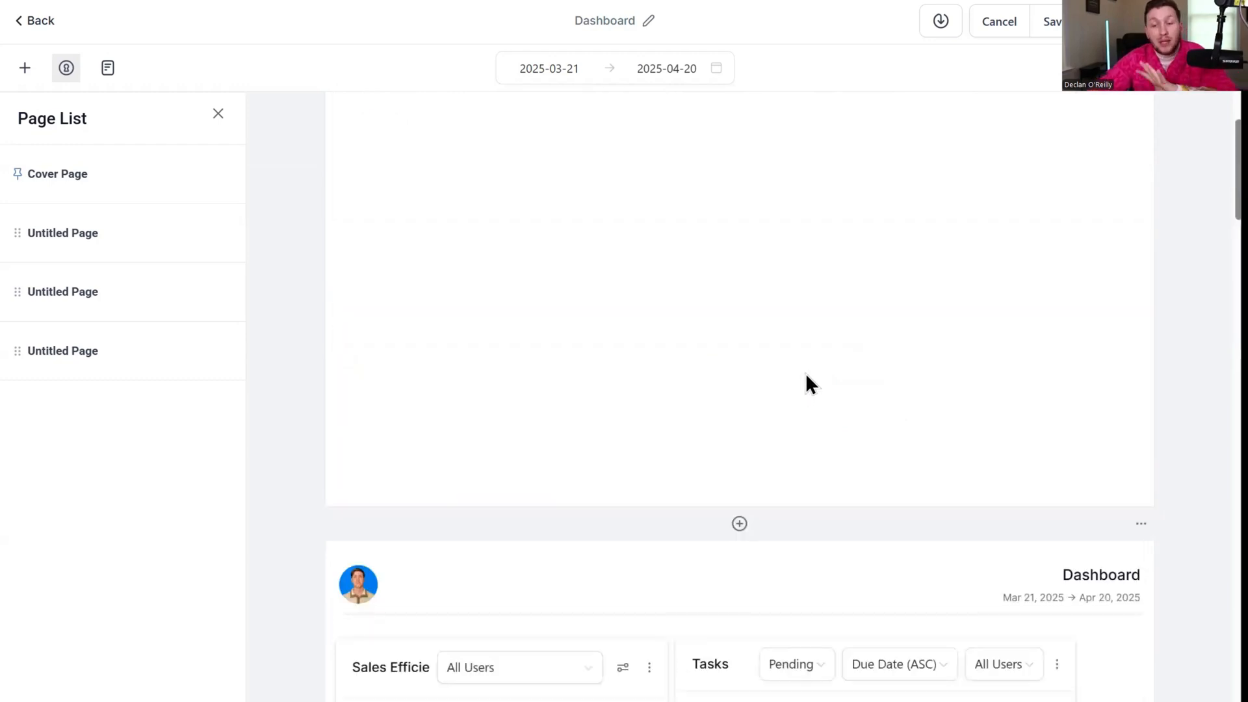
{"action": "left_click", "coordinate": [1050, 22]}
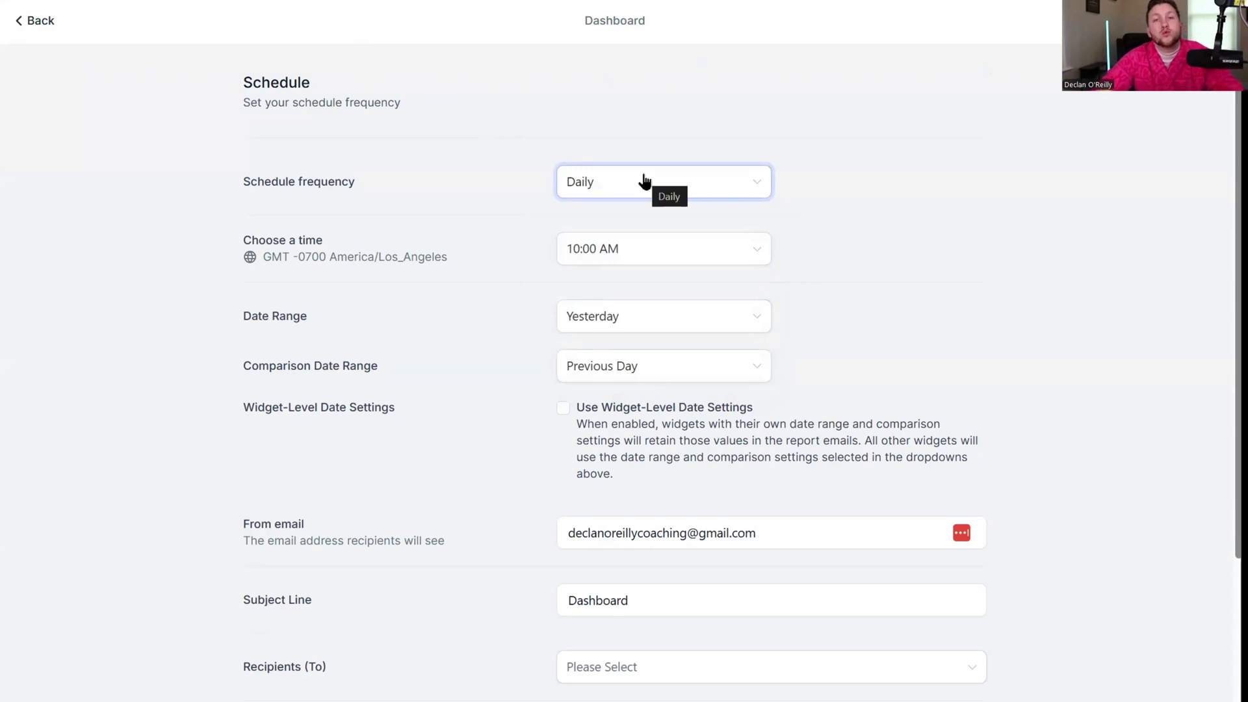
{"action": "left_click", "coordinate": [703, 180]}
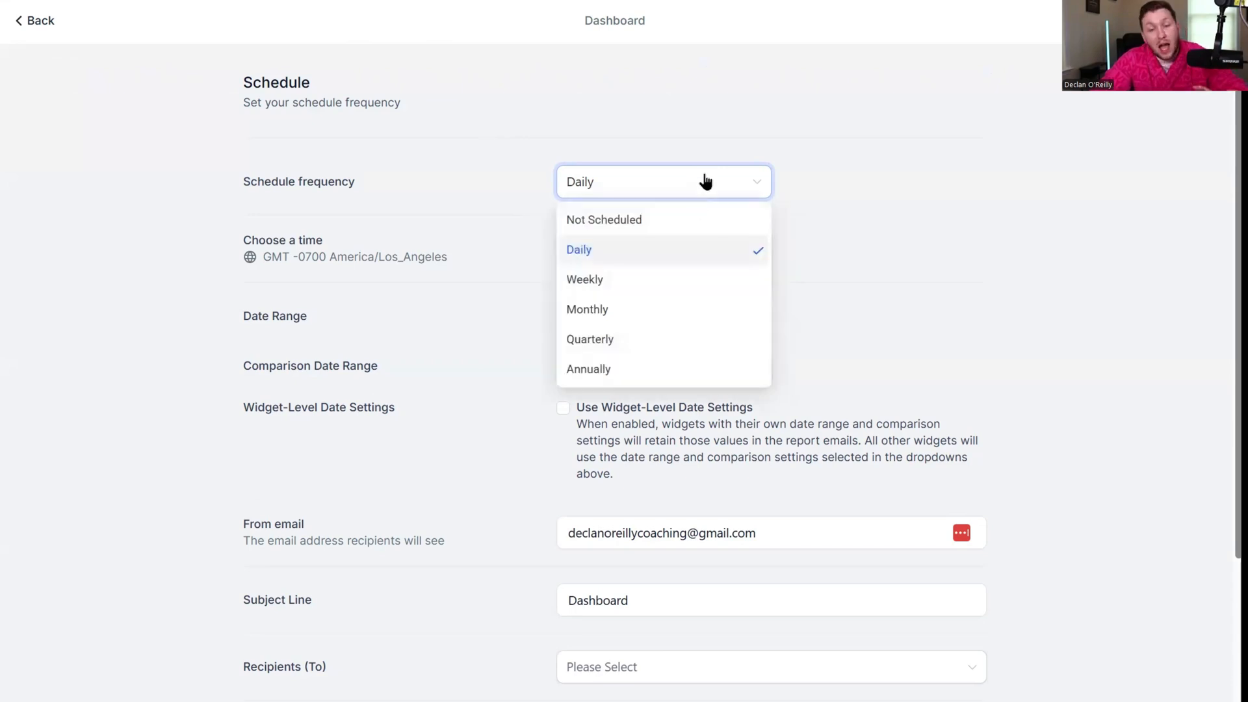
{"action": "left_click", "coordinate": [710, 296]}
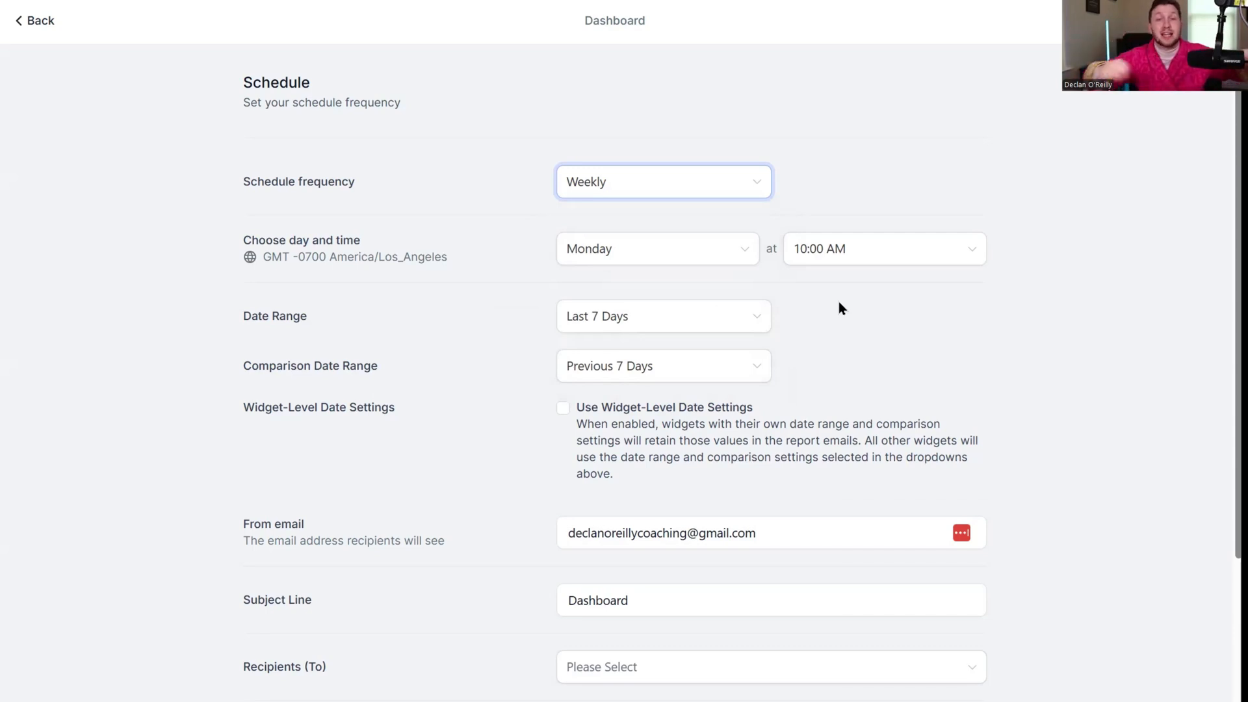
{"action": "left_click", "coordinate": [676, 325]}
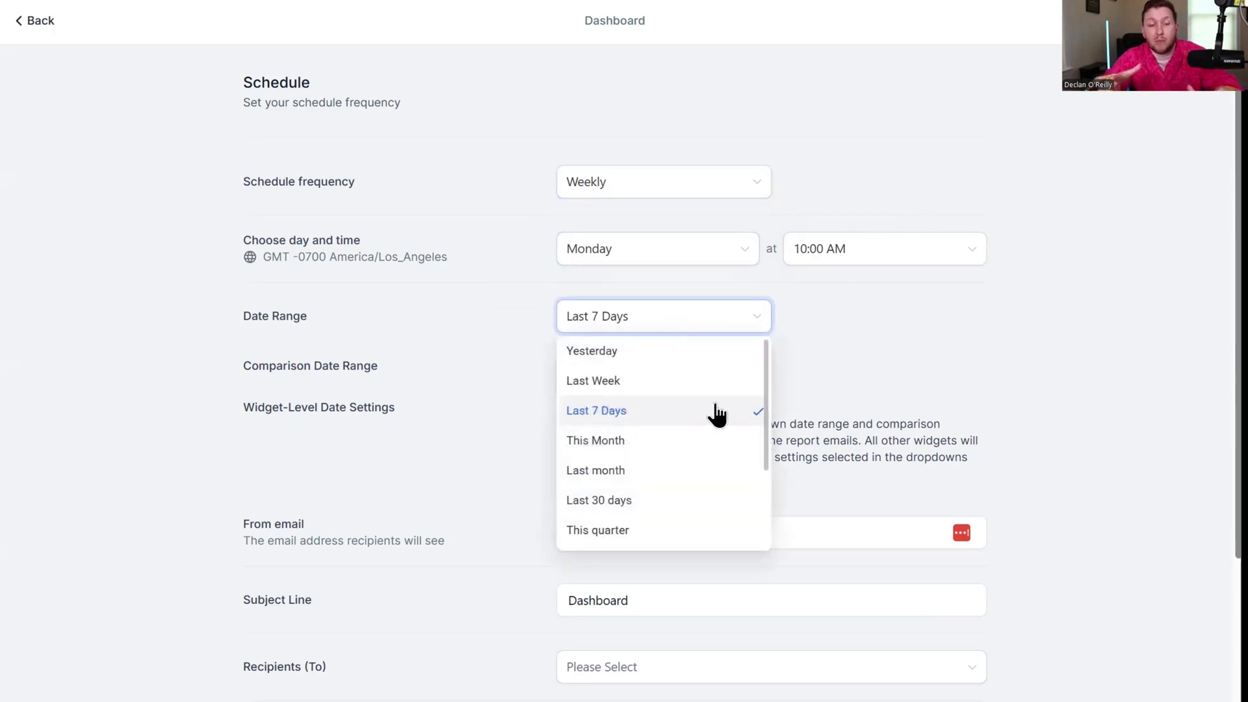
{"action": "left_click", "coordinate": [905, 384]}
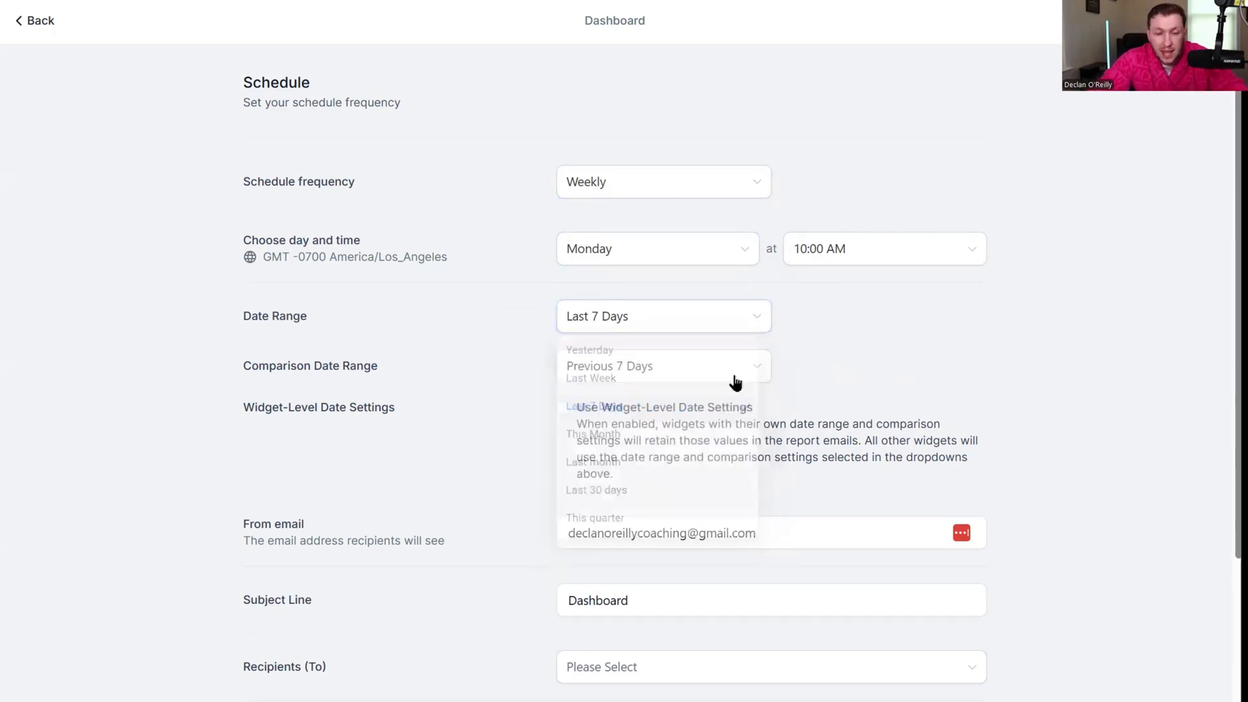
Replace the scheduled e-mail's subject line with "Business name Weekly Report"
{"action": "scroll", "coordinate": [715, 364], "scroll_direction": "down", "scroll_amount": 3}
{"action": "double_click", "coordinate": [685, 412]}
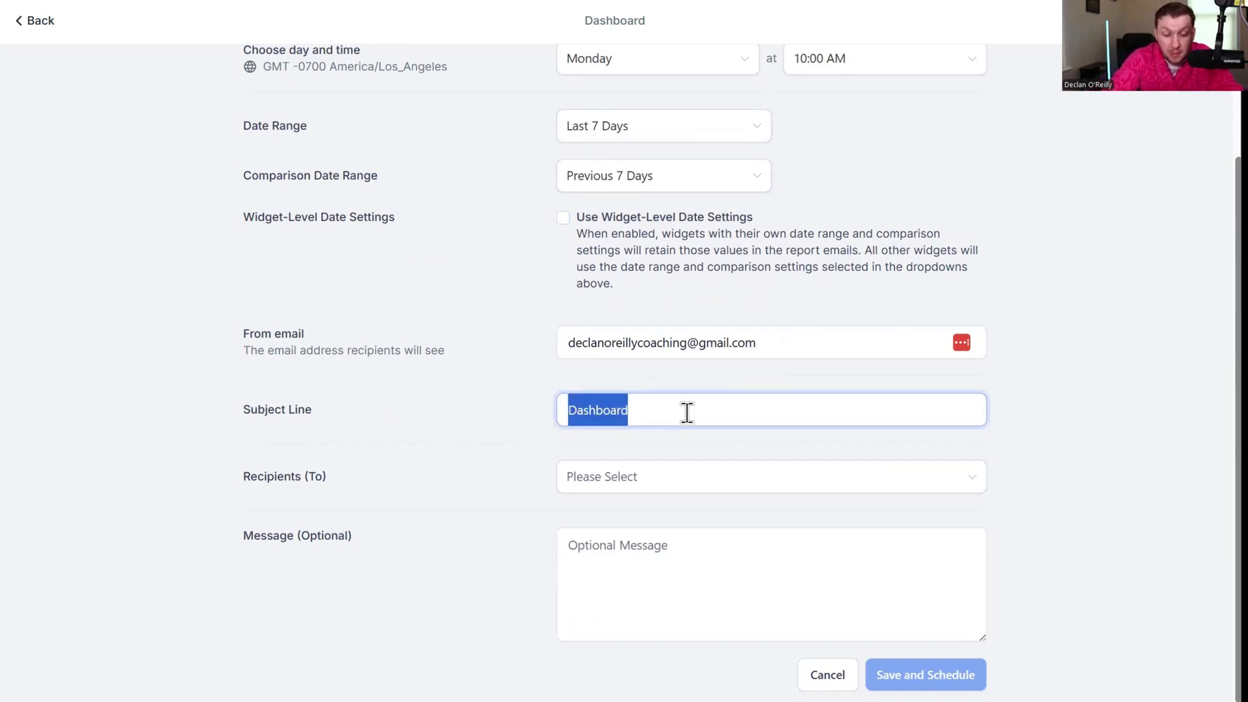
{"action": "type", "text": "Busines"}
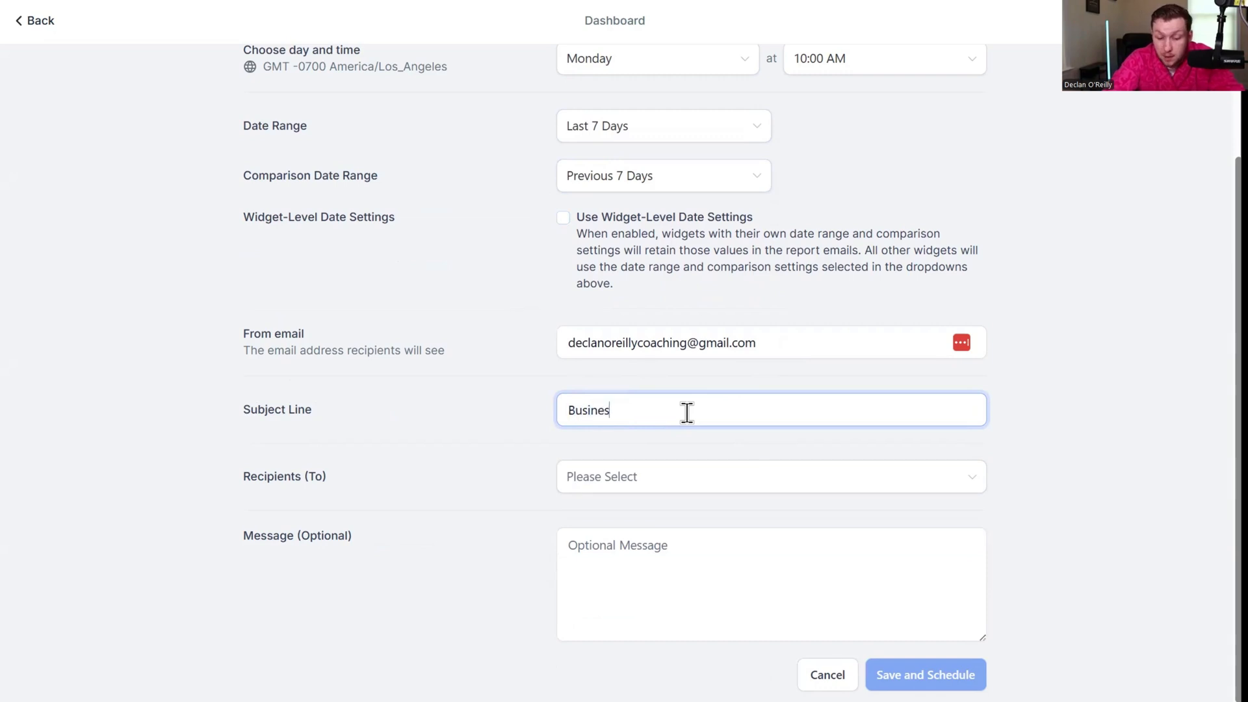
{"action": "type", "text": "s name Weekly Reports"}
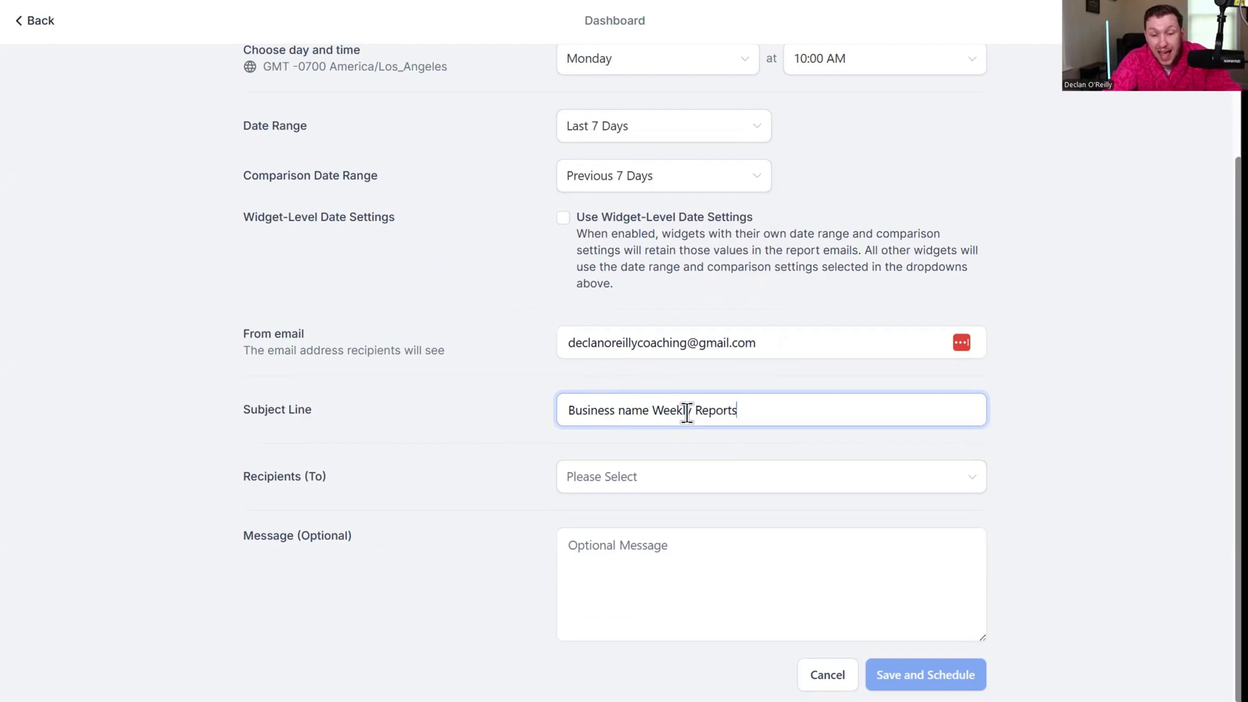
Add the report owner's e-mail address as the recipient and leave the optional message empty
{"action": "left_click", "coordinate": [718, 499]}
{"action": "left_click", "coordinate": [737, 488]}
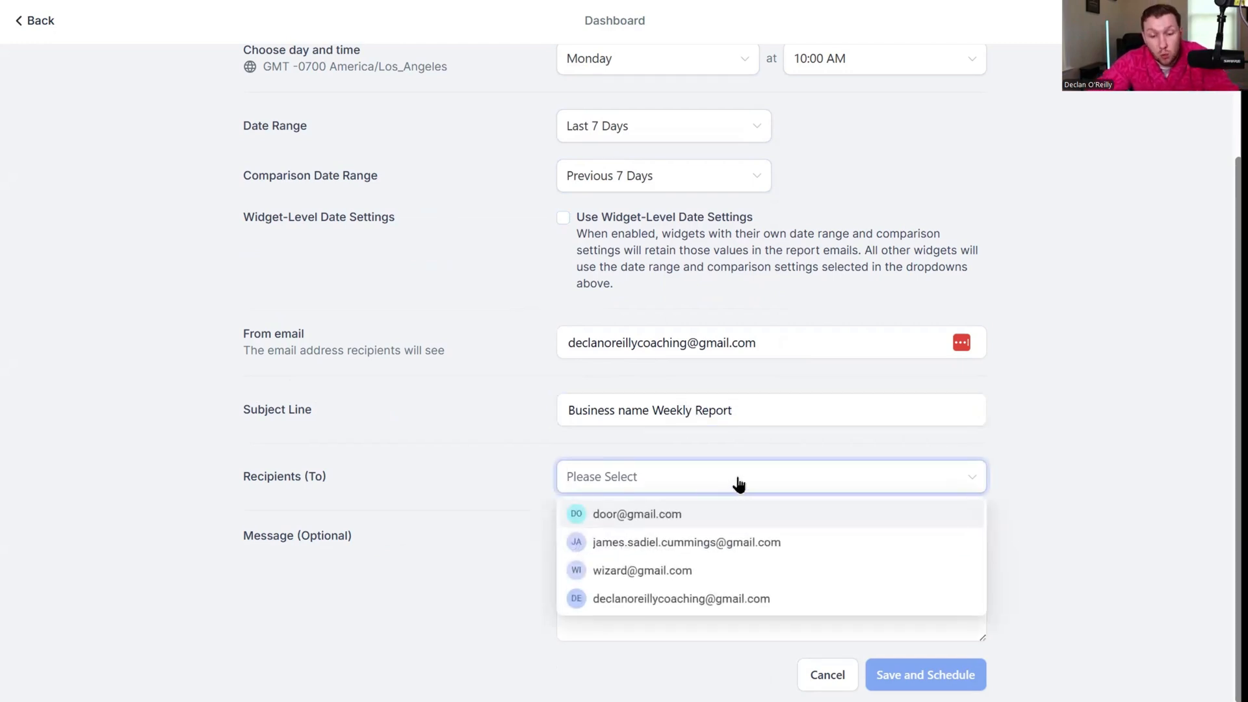
{"action": "left_click", "coordinate": [785, 603]}
{"action": "left_click", "coordinate": [613, 551]}
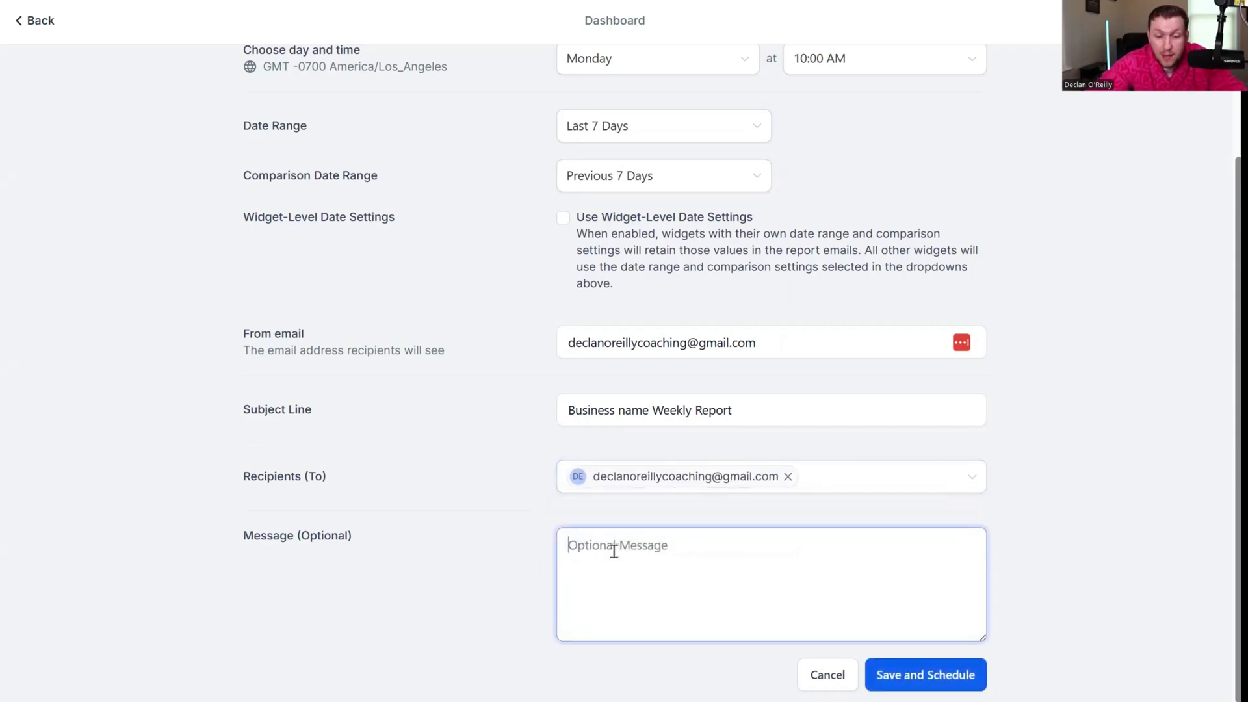
Send a test e-mail of the report to the owner's own address
{"action": "scroll", "coordinate": [669, 566], "scroll_direction": "up", "scroll_amount": 3}
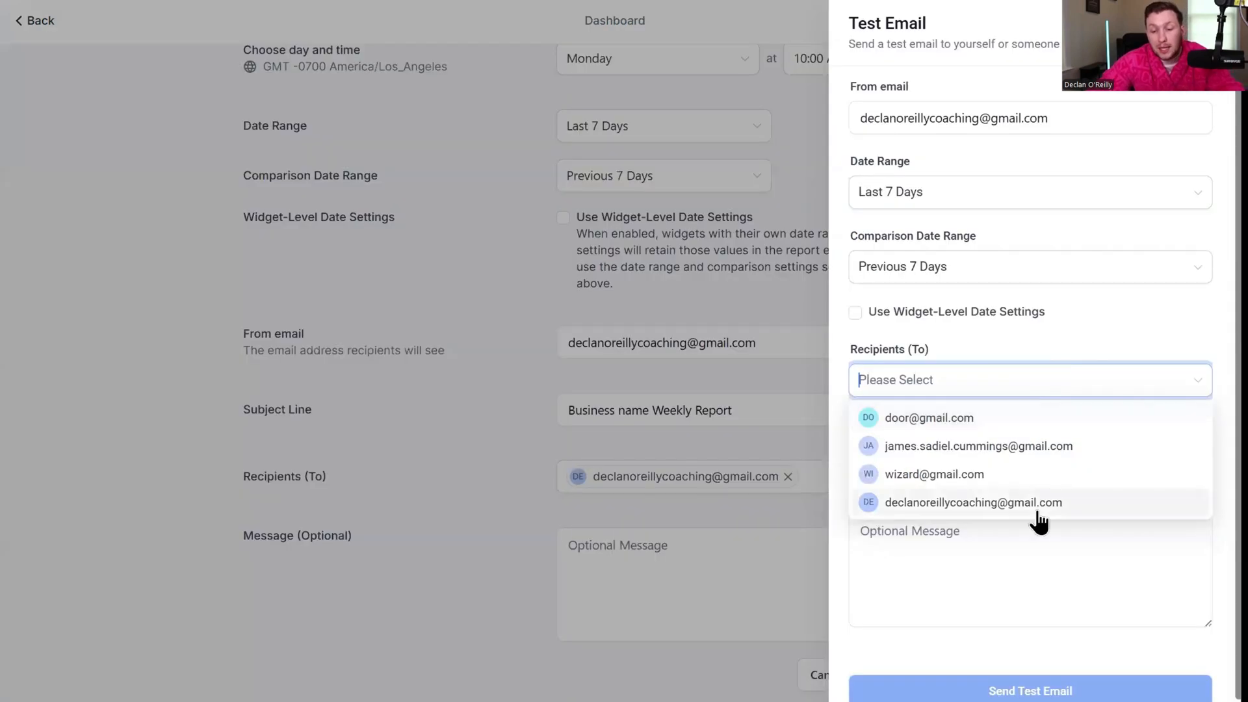
{"action": "left_click", "coordinate": [1034, 511]}
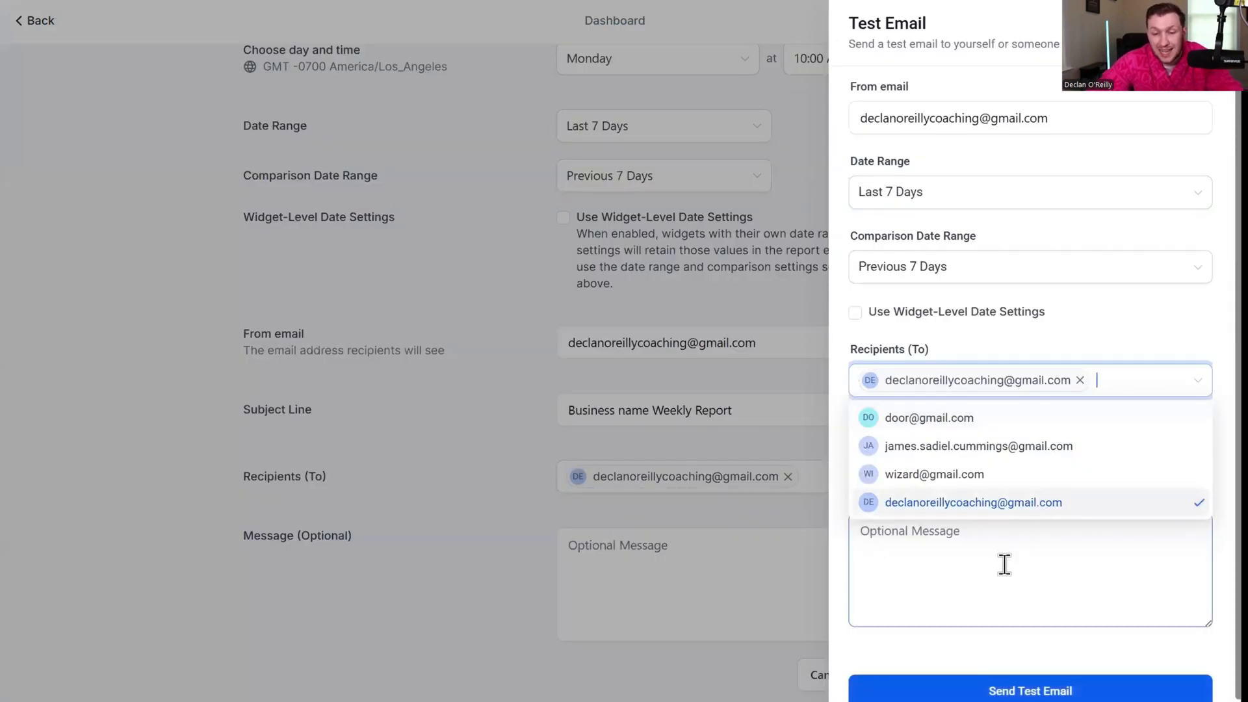
{"action": "left_click", "coordinate": [1187, 333]}
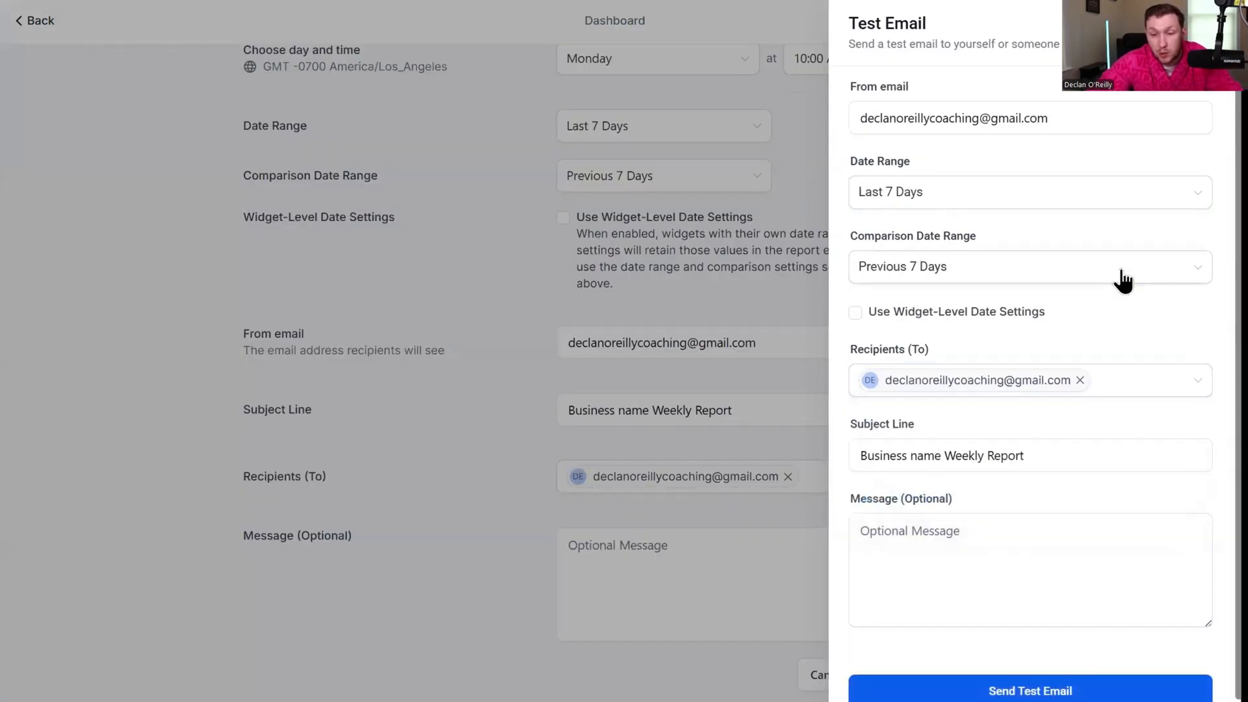
{"action": "left_click", "coordinate": [1069, 683]}
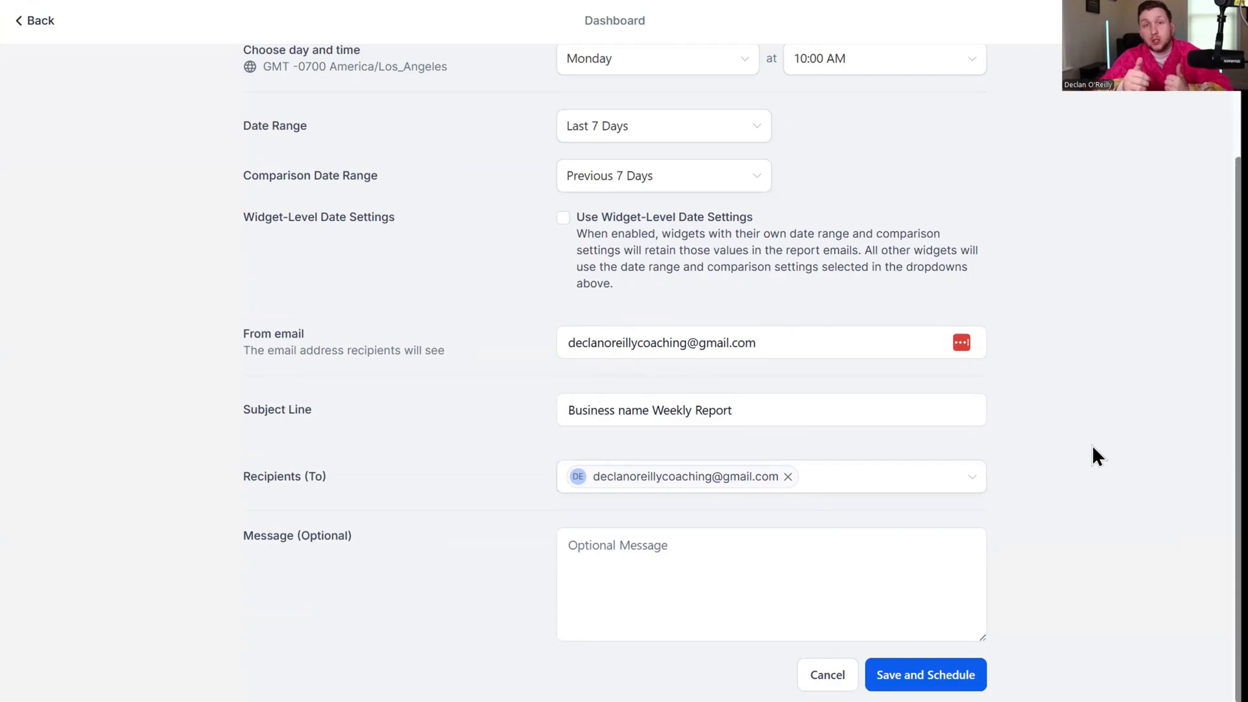
Save the weekly schedule and return to the overview of custom reports
{"action": "left_click", "coordinate": [948, 676]}
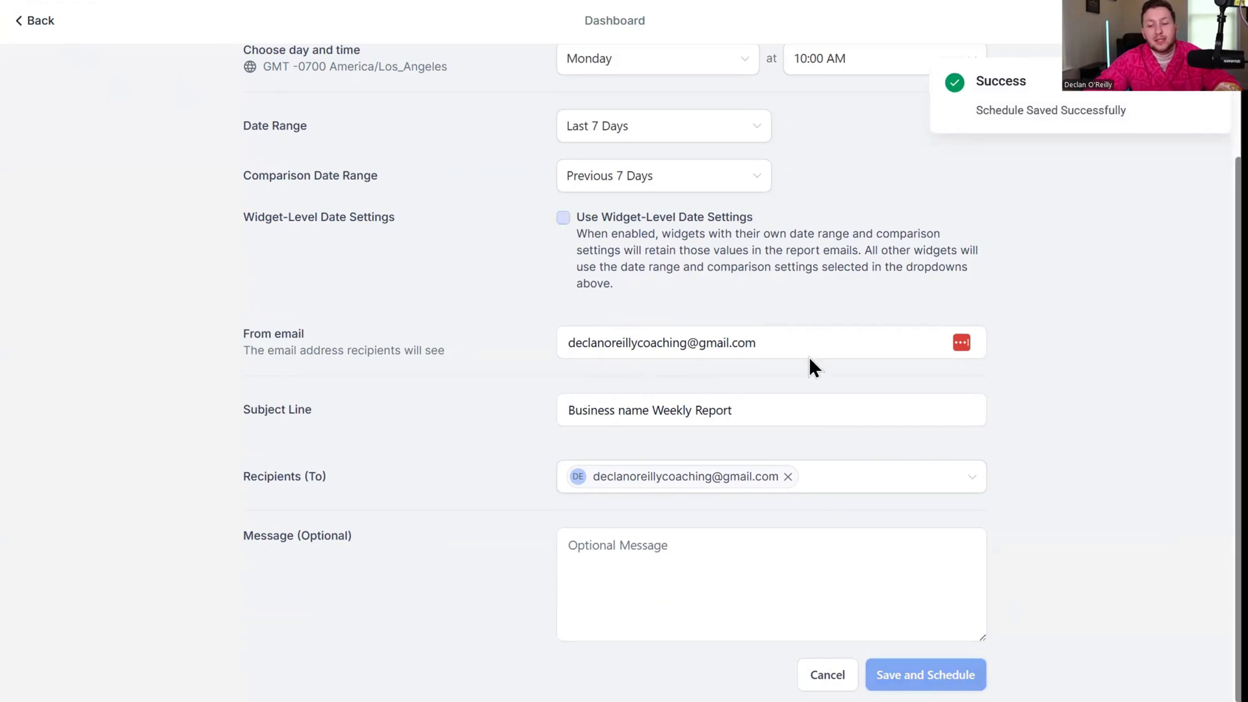
{"action": "scroll", "coordinate": [559, 215], "scroll_direction": "up", "scroll_amount": 3}
{"action": "left_click", "coordinate": [41, 21]}
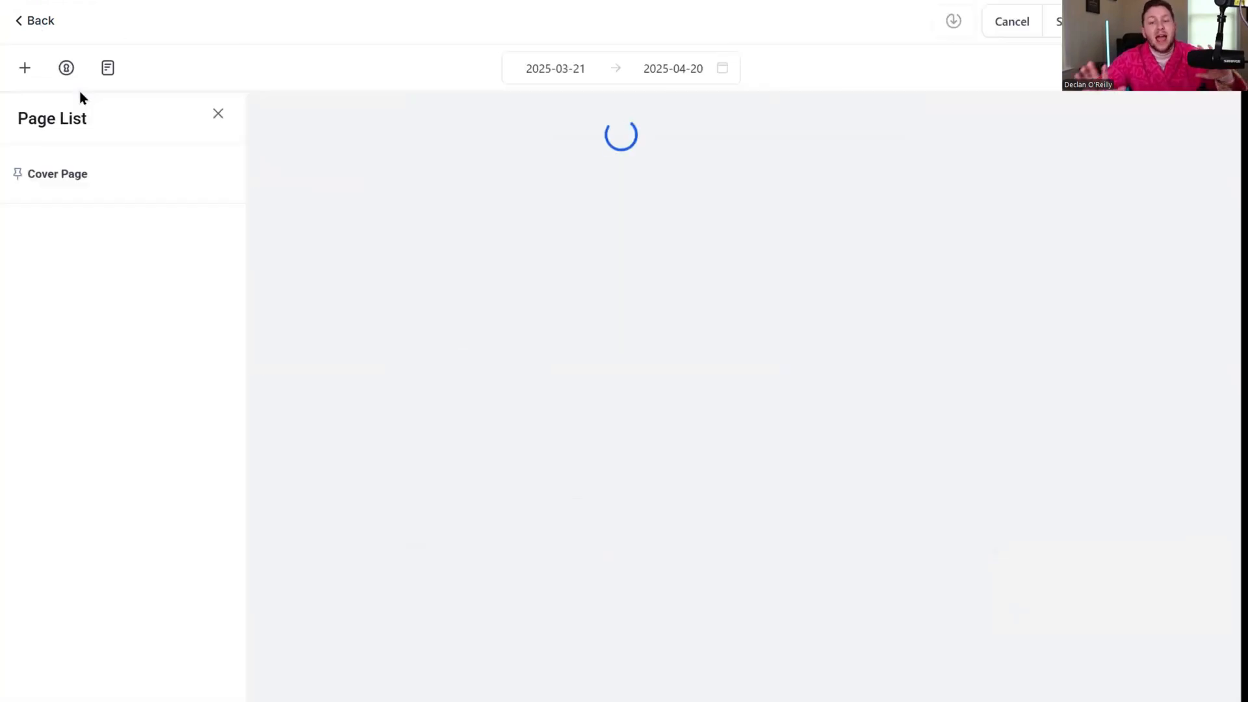
{"action": "left_click", "coordinate": [41, 21]}
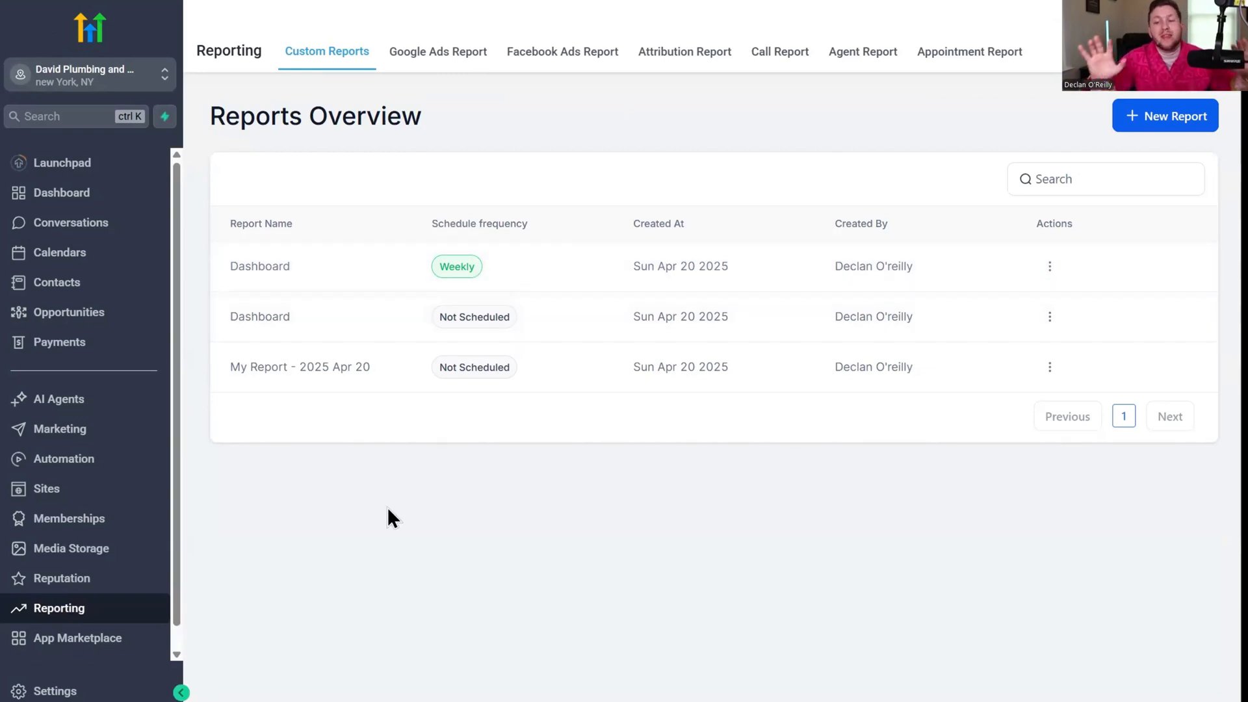
Check the actions available for the weekly scheduled Dashboard report and close the list
{"action": "left_click", "coordinate": [1050, 267]}
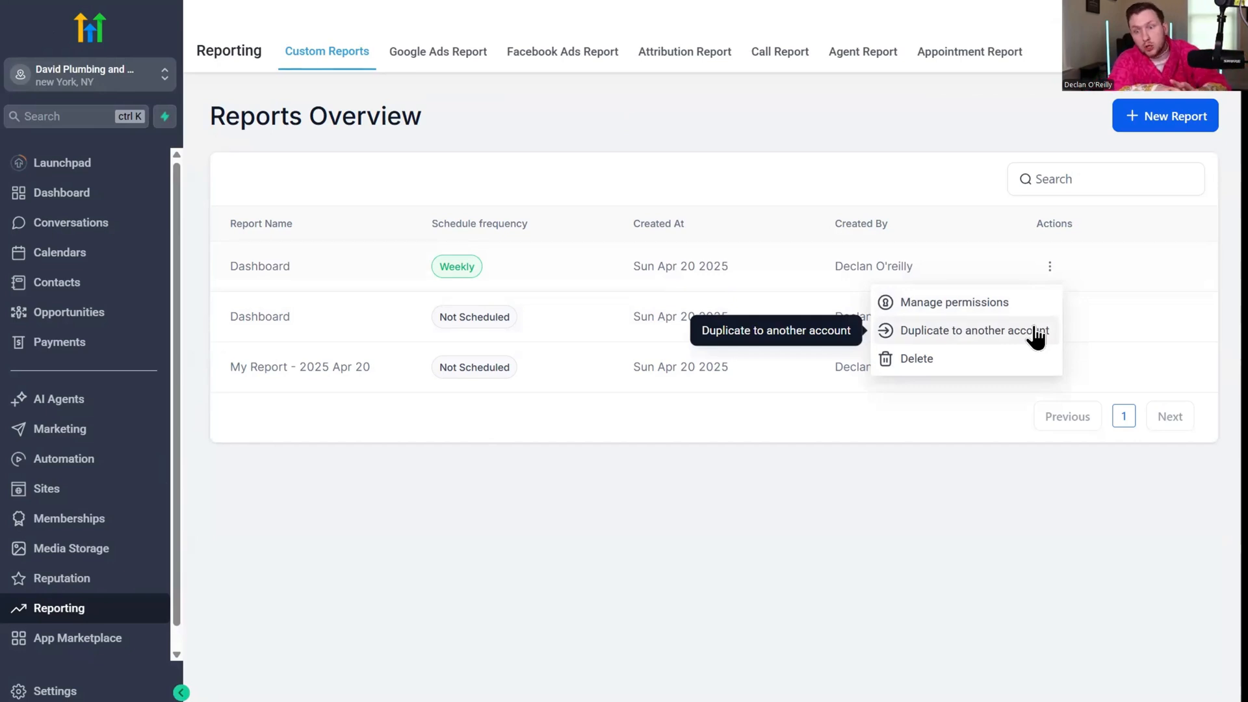
{"action": "left_click", "coordinate": [837, 524]}
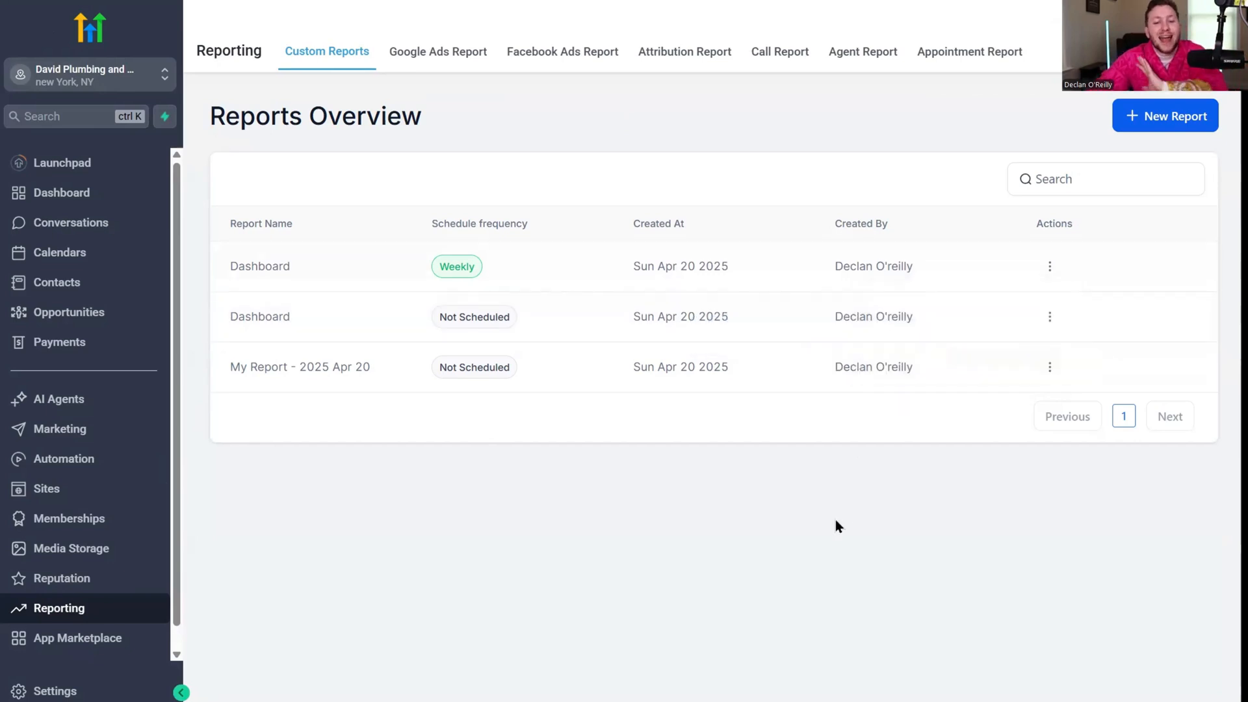